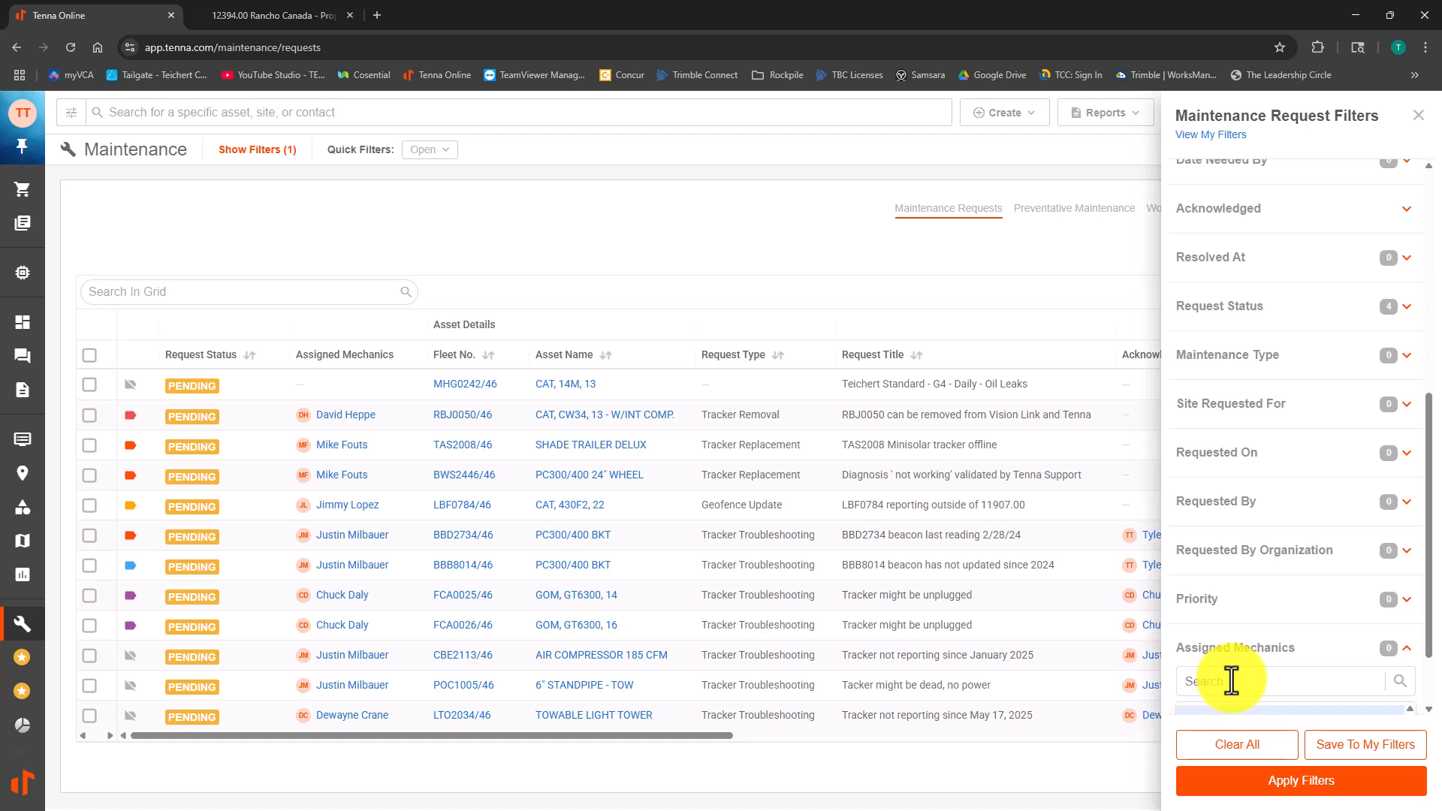
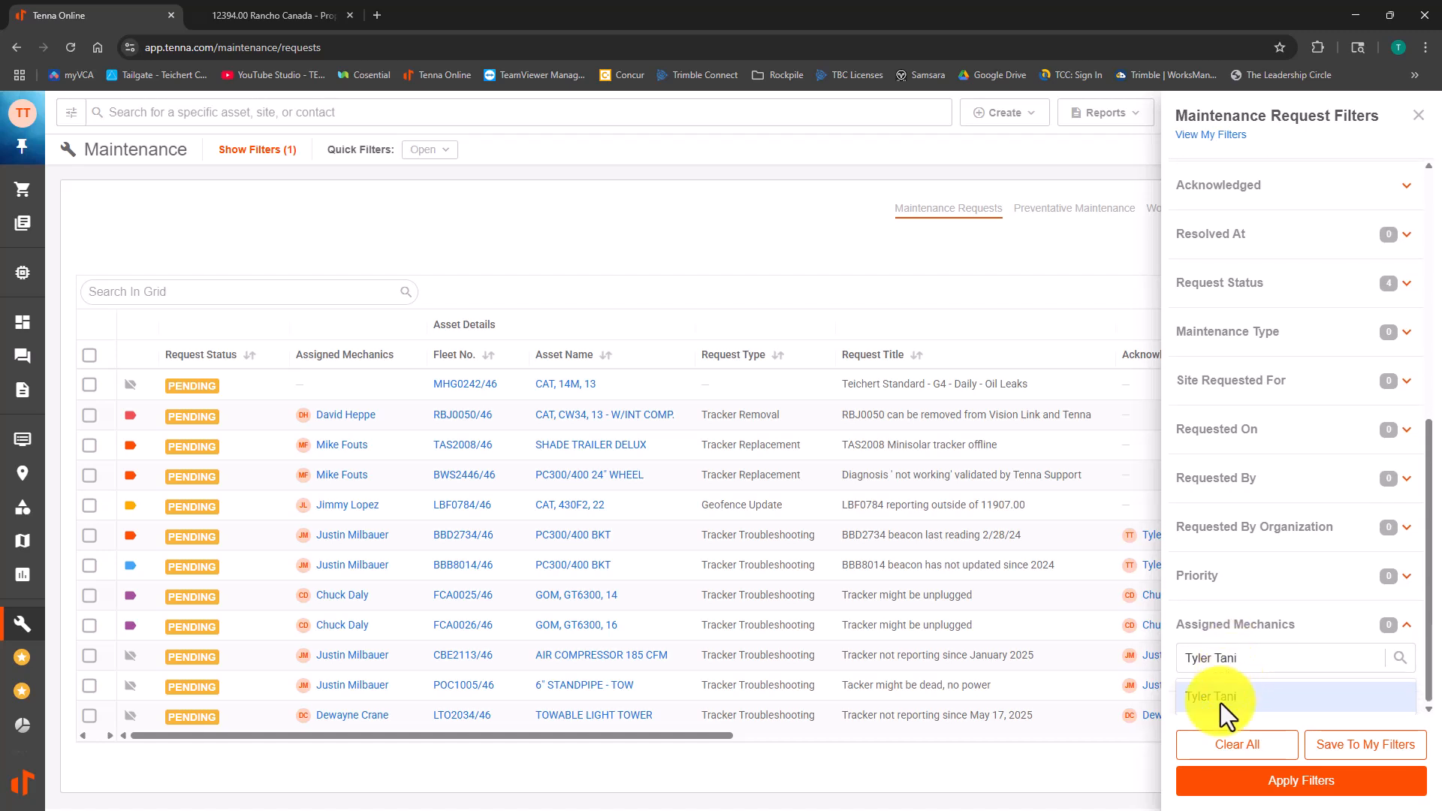
Step: Find the mechanic by full name and add them to the Assigned Mechanics filter
left_click(1220, 706)
Step: Limit the Request Status filter to Pending by deselecting Not Started, In Progress and Pending Approval
scroll(1303, 601, "up", 5)
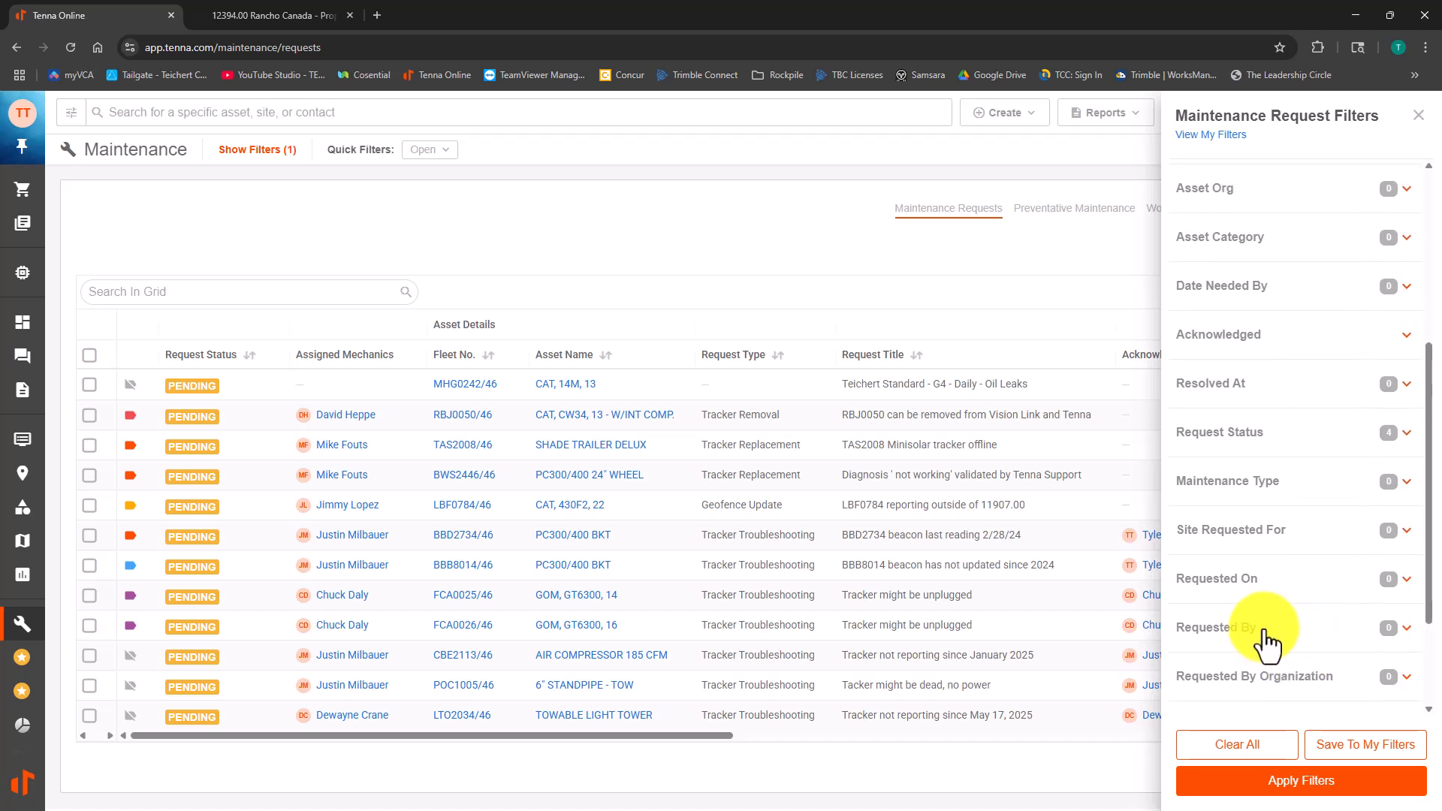
scroll(1262, 539, "up", 3)
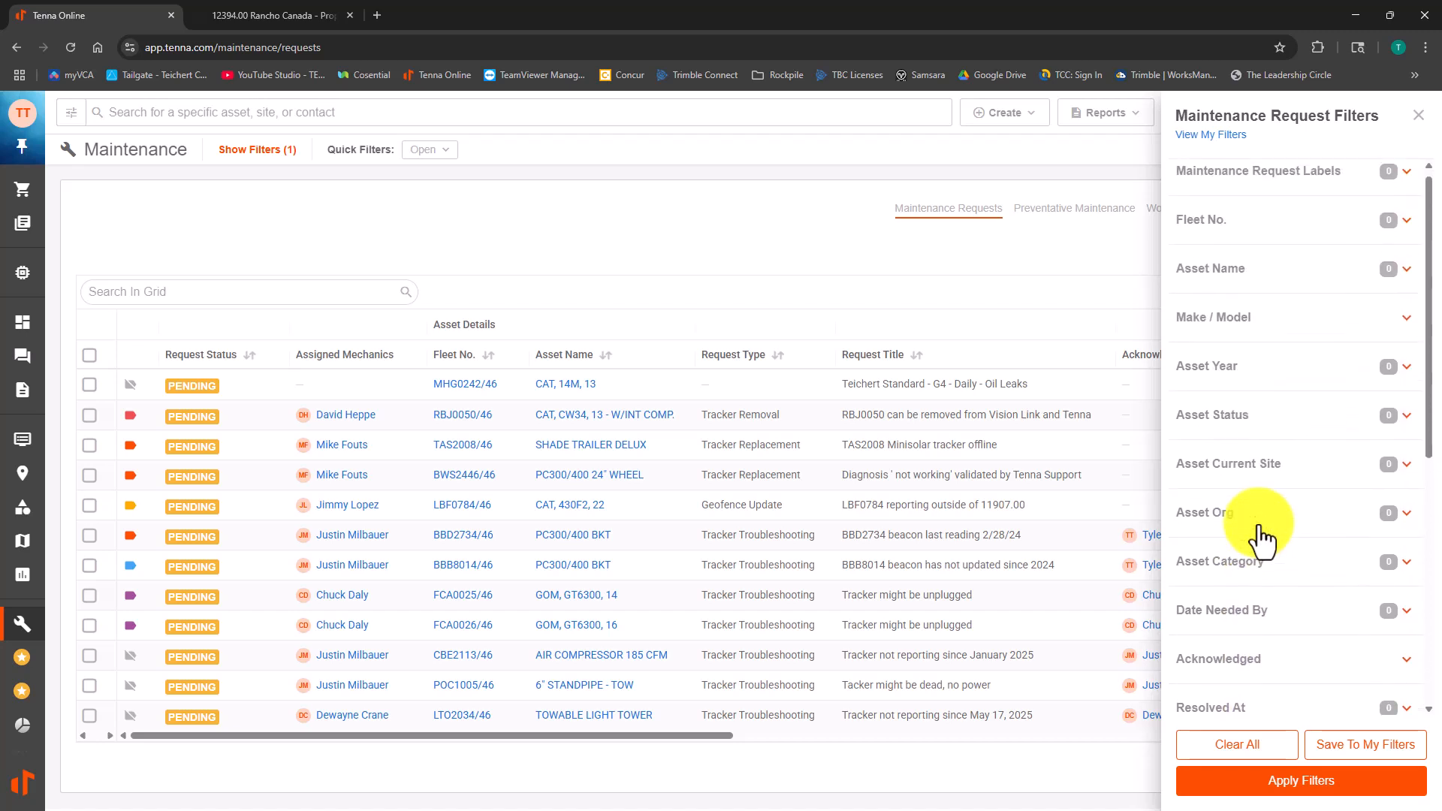
scroll(1263, 539, "down", 2)
scroll(1261, 532, "down", 5)
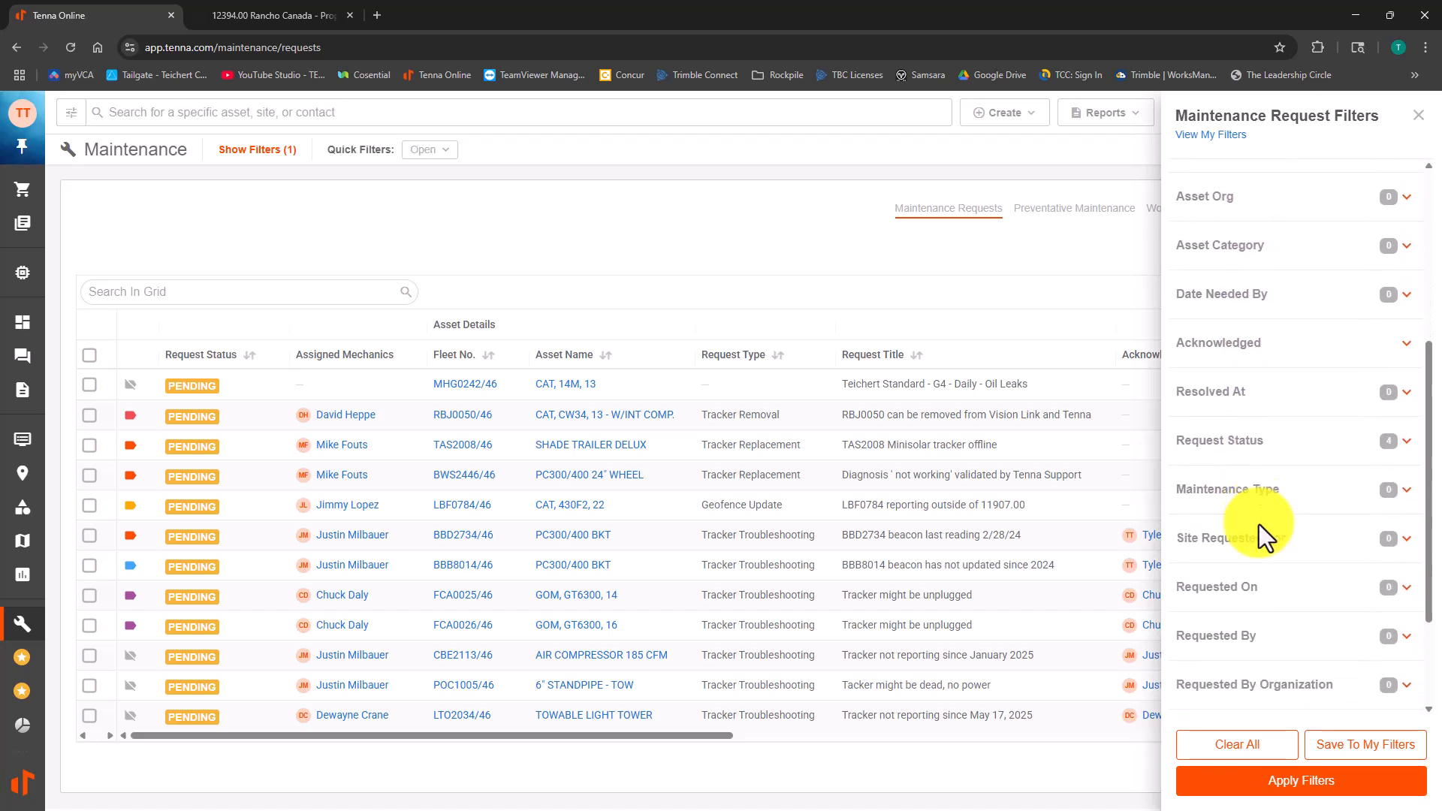
scroll(1259, 524, "up", 5)
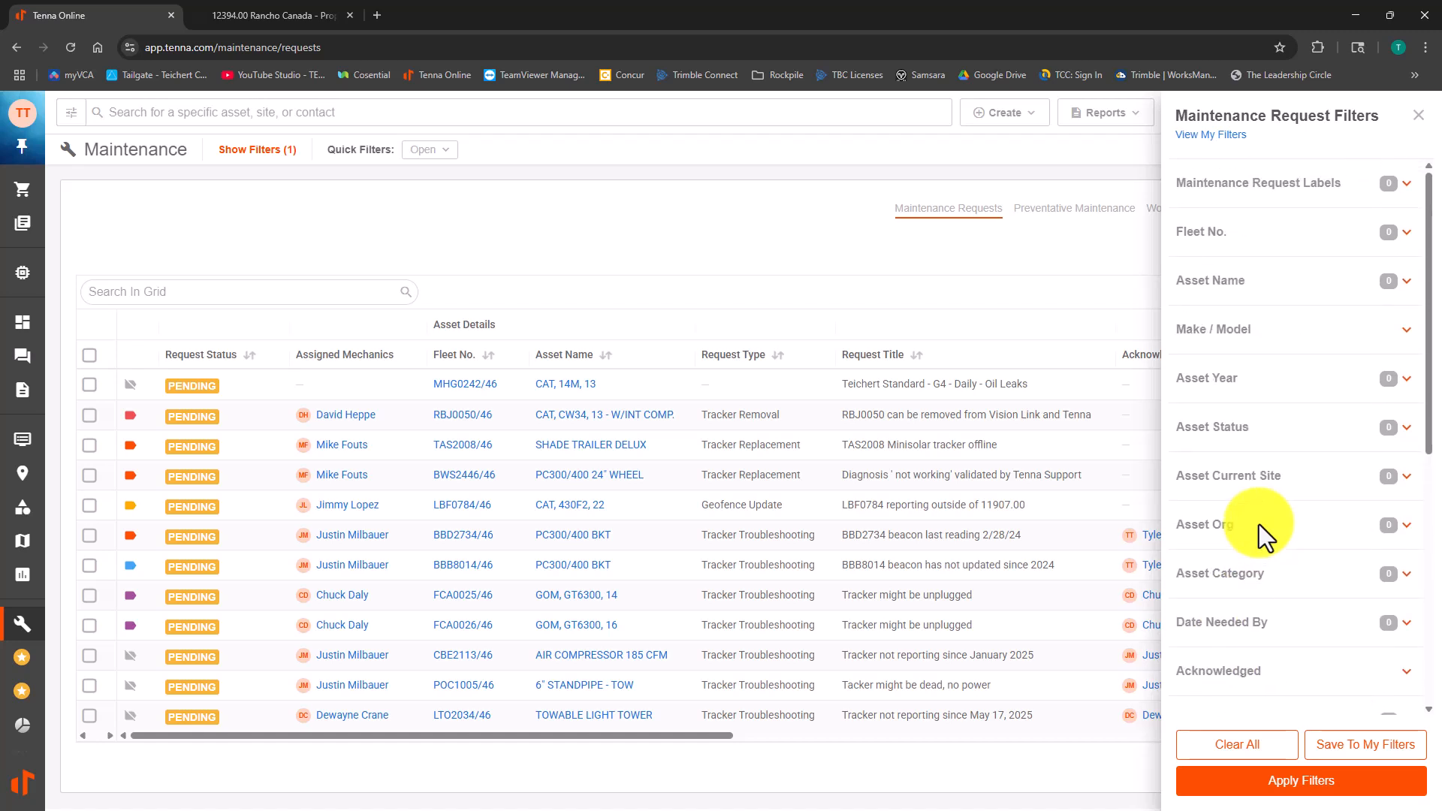
scroll(1259, 525, "down", 3)
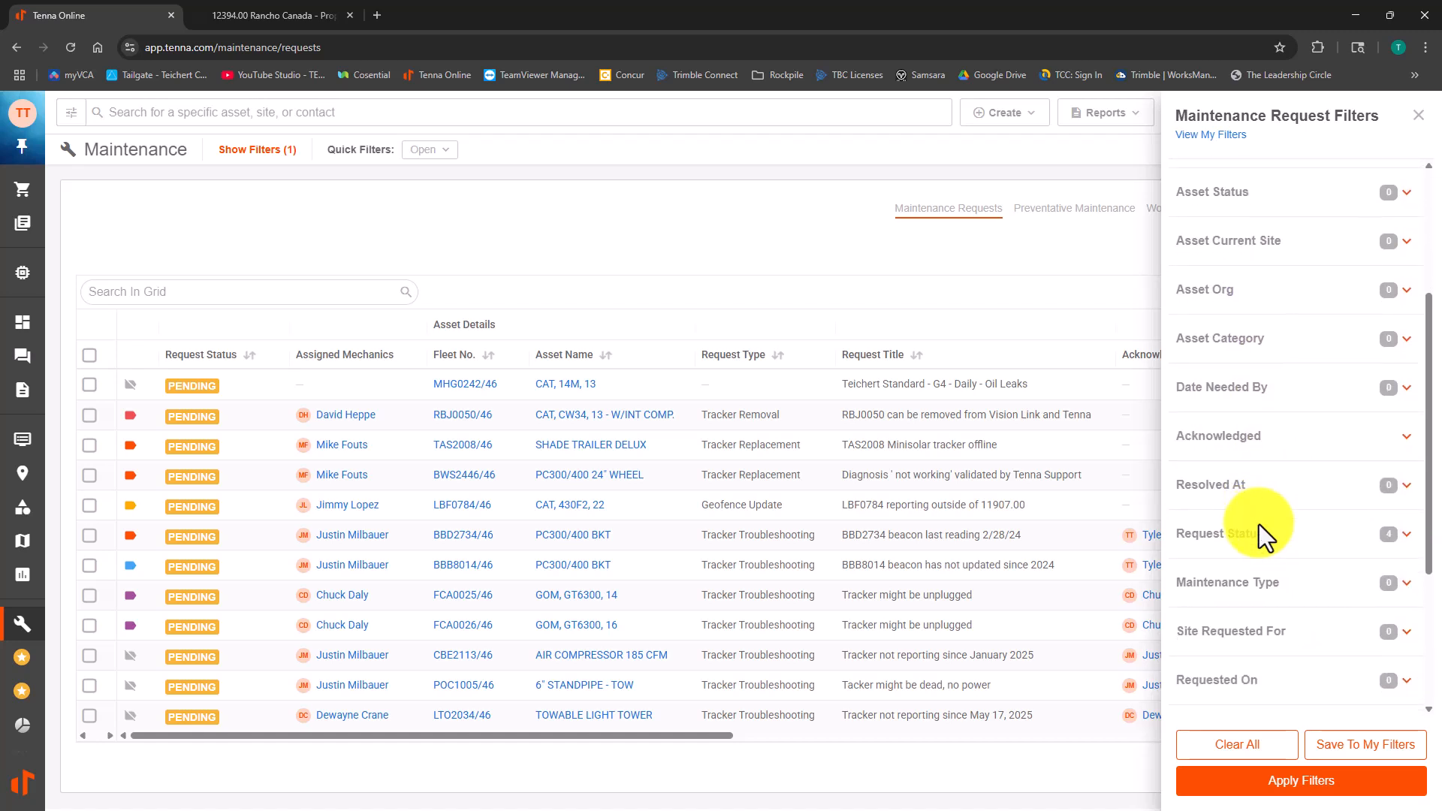
scroll(1259, 524, "down", 3)
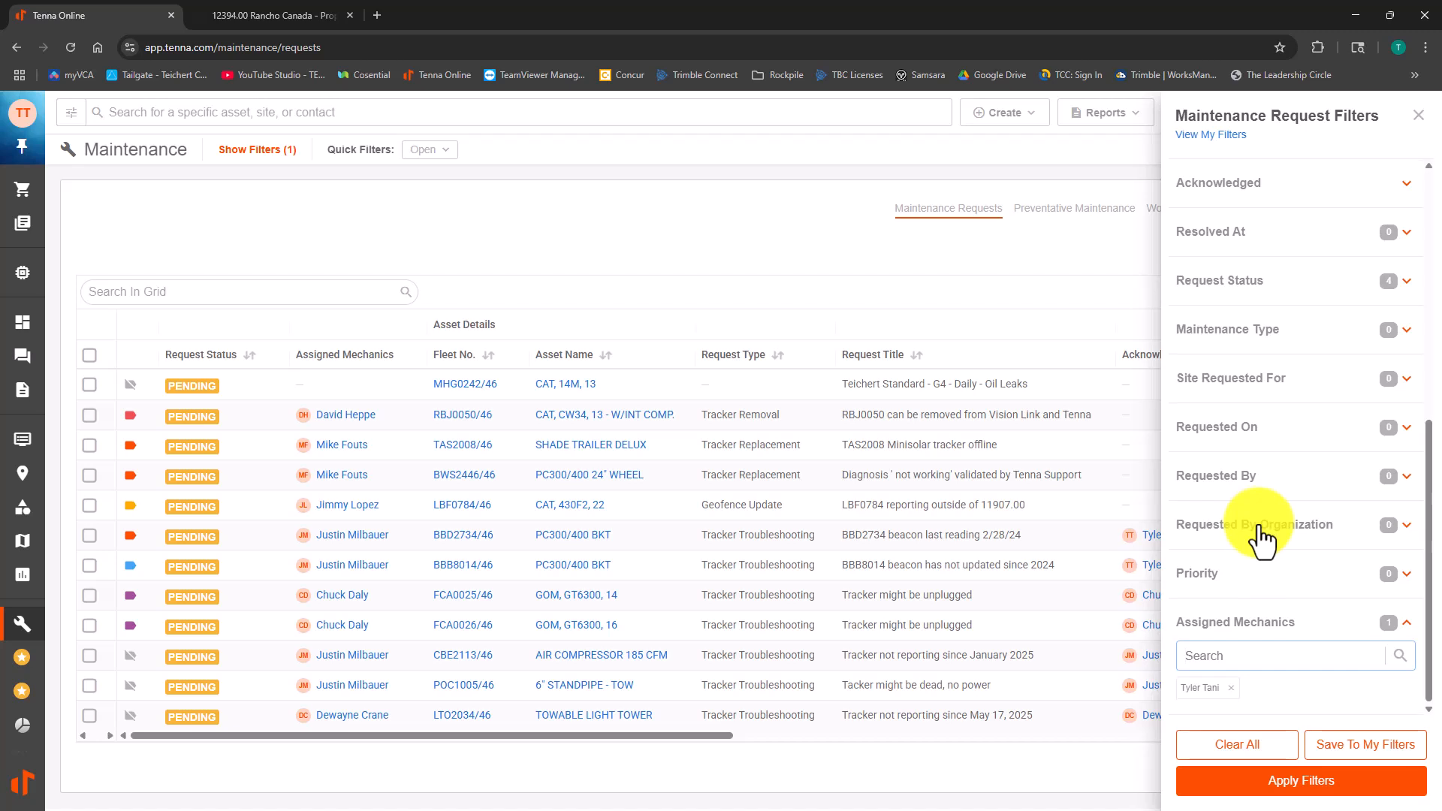
scroll(1259, 524, "up", 1)
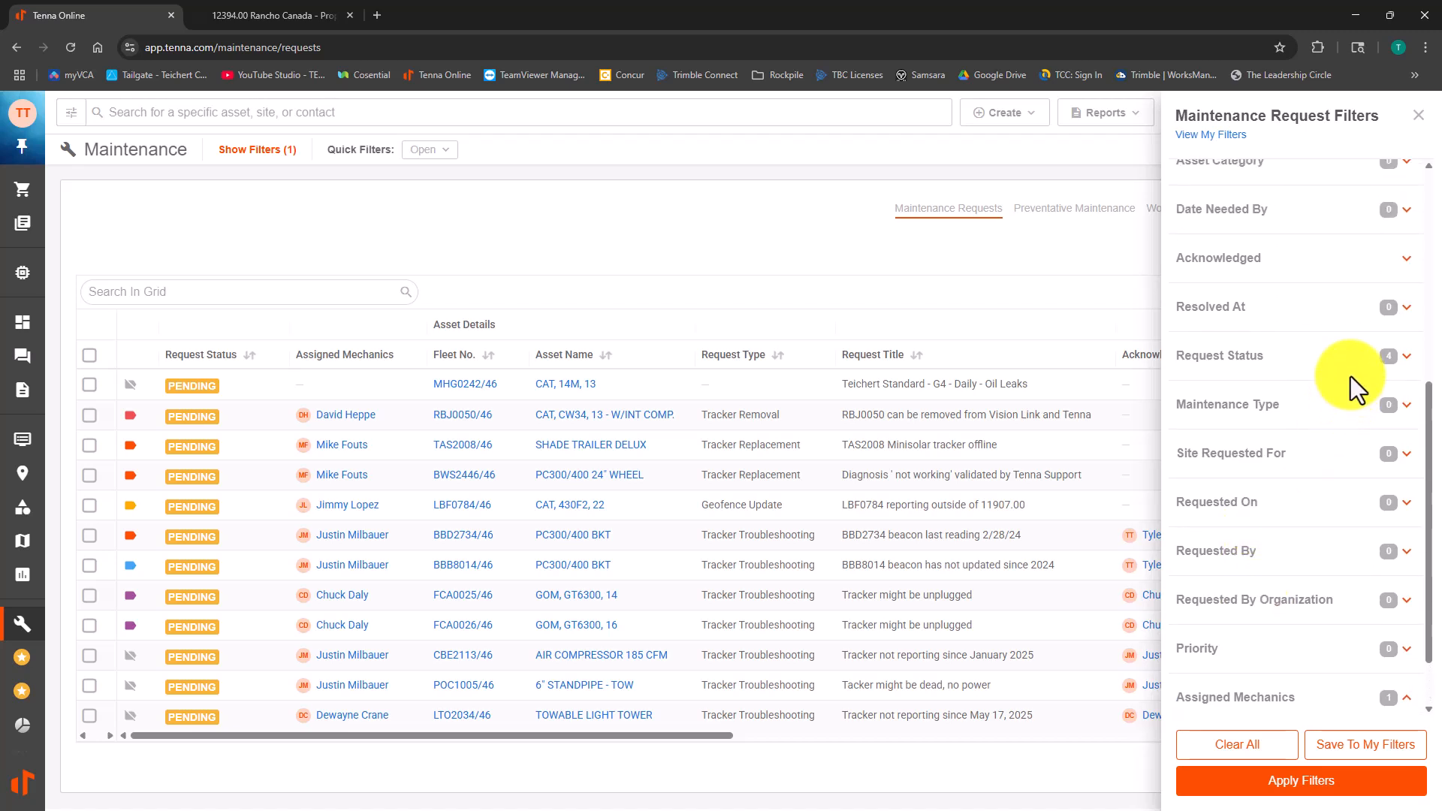
left_click(1406, 358)
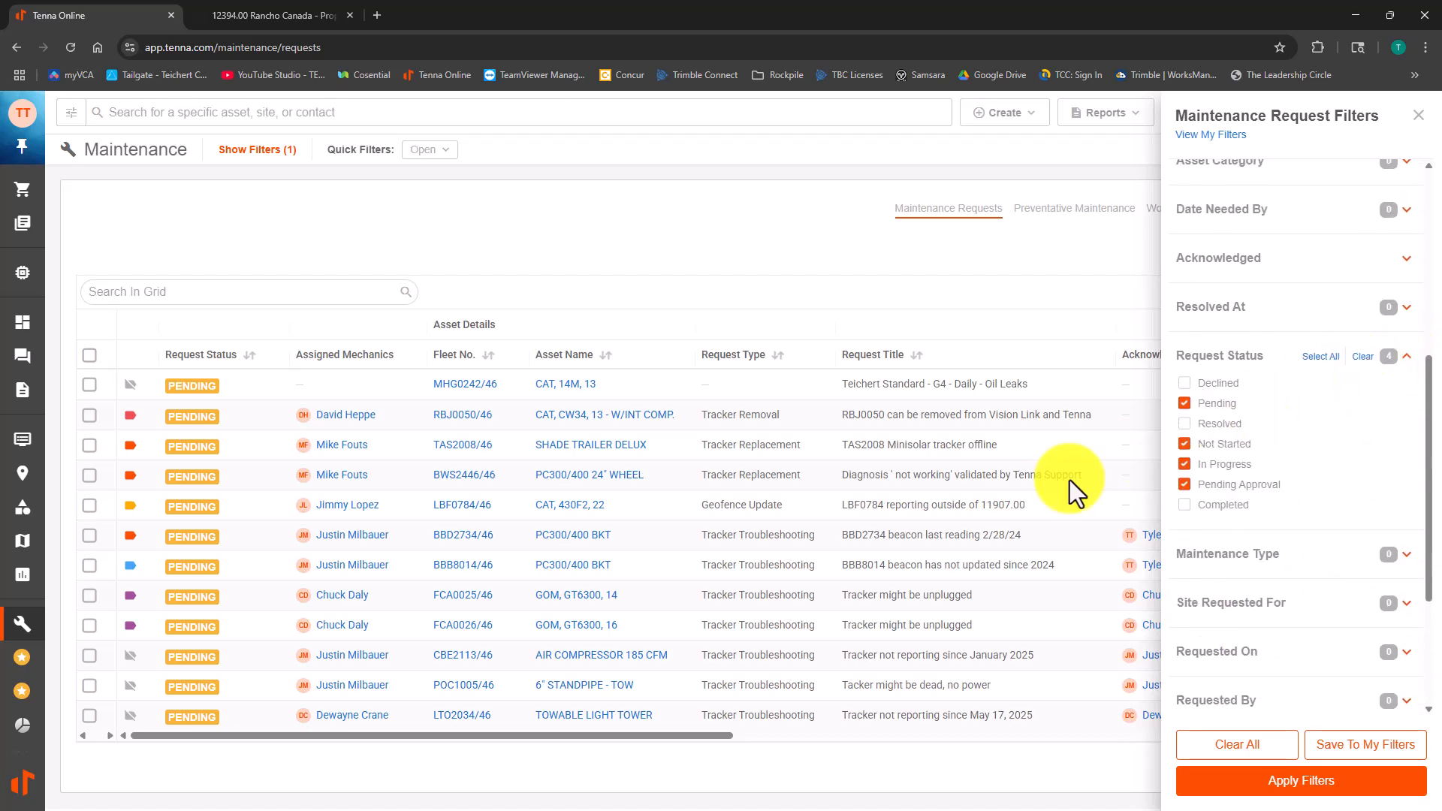
left_click(1185, 444)
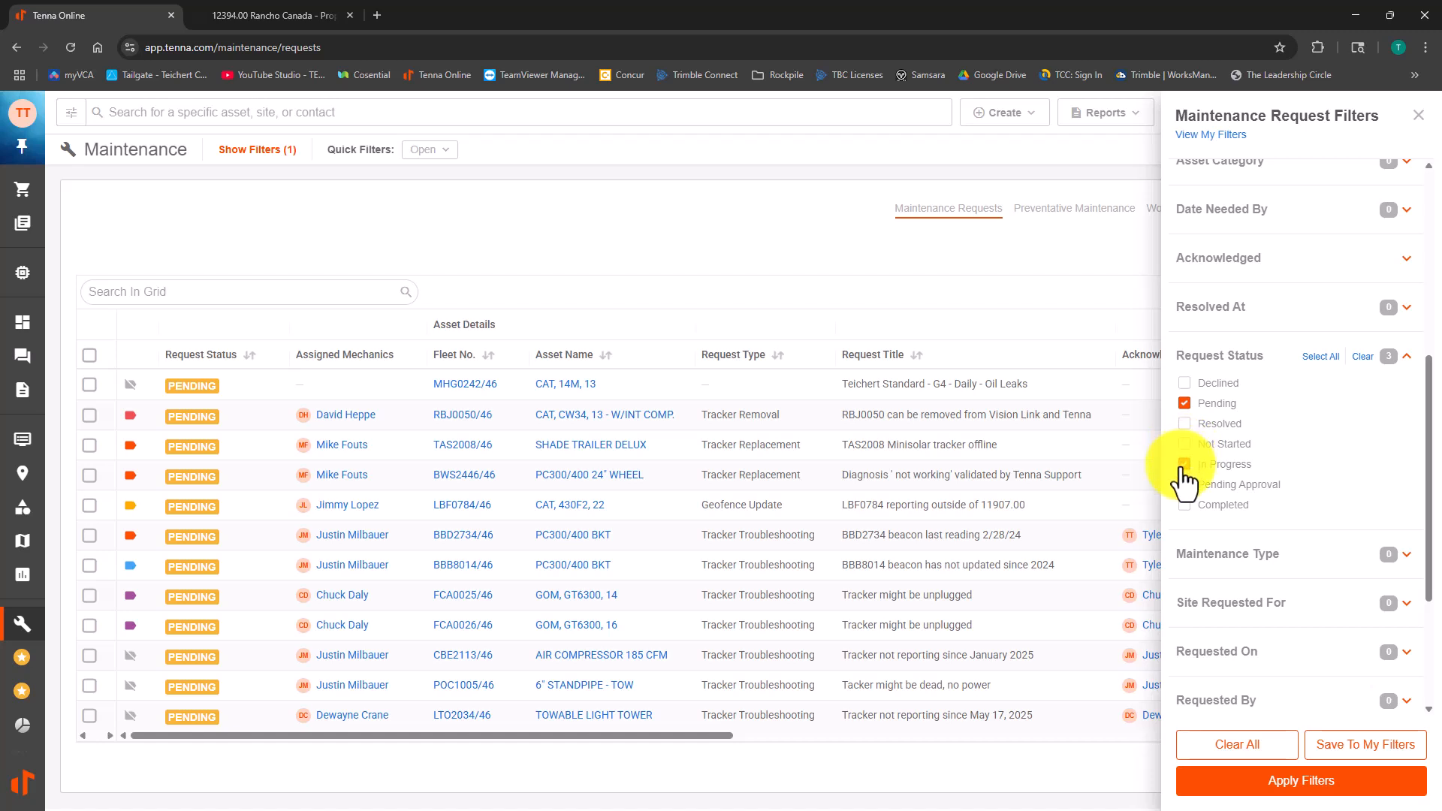
left_click(1184, 464)
left_click(1184, 485)
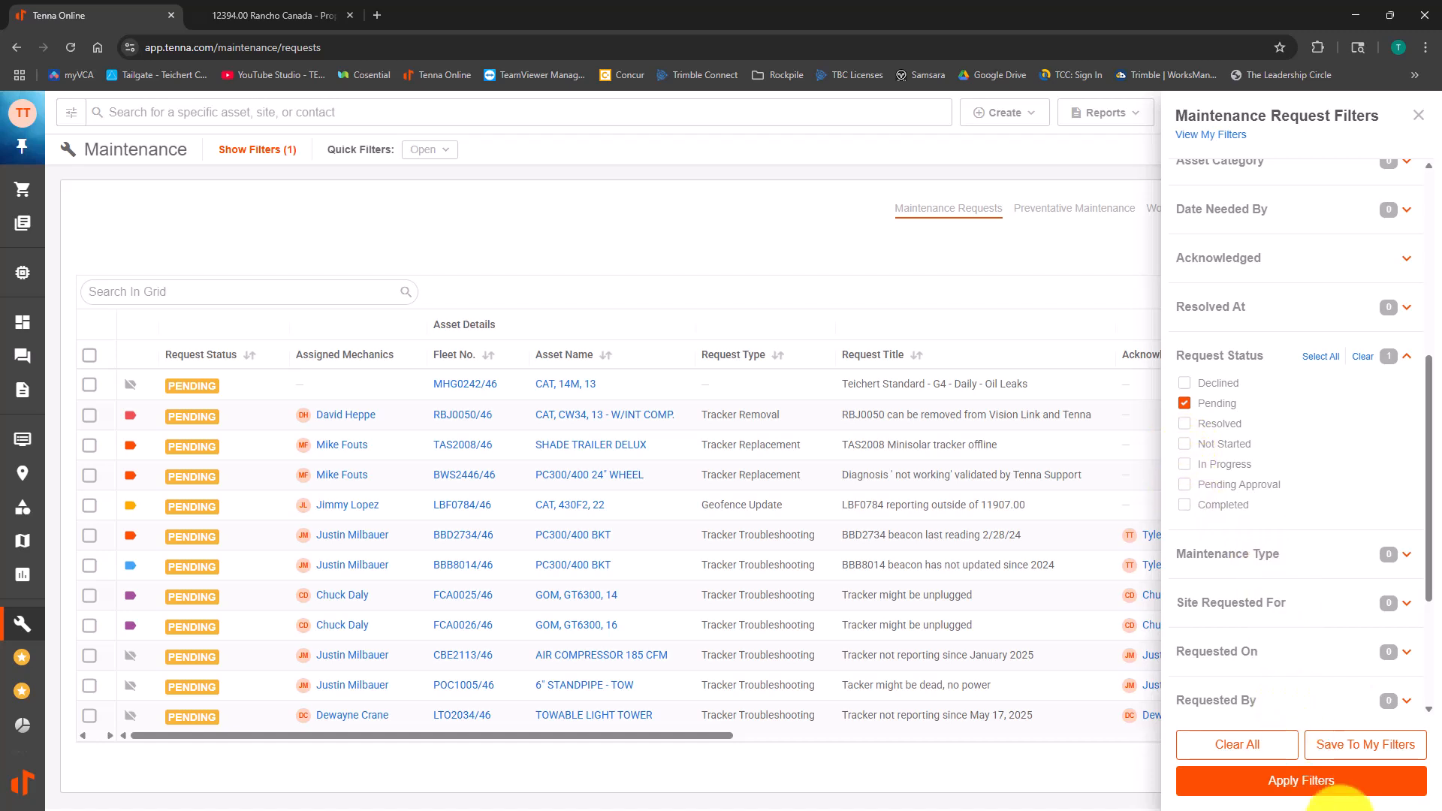
Step: Save the filter settings as a custom filter named "My Maintenance Requests" and apply it
left_click(1362, 744)
type("M")
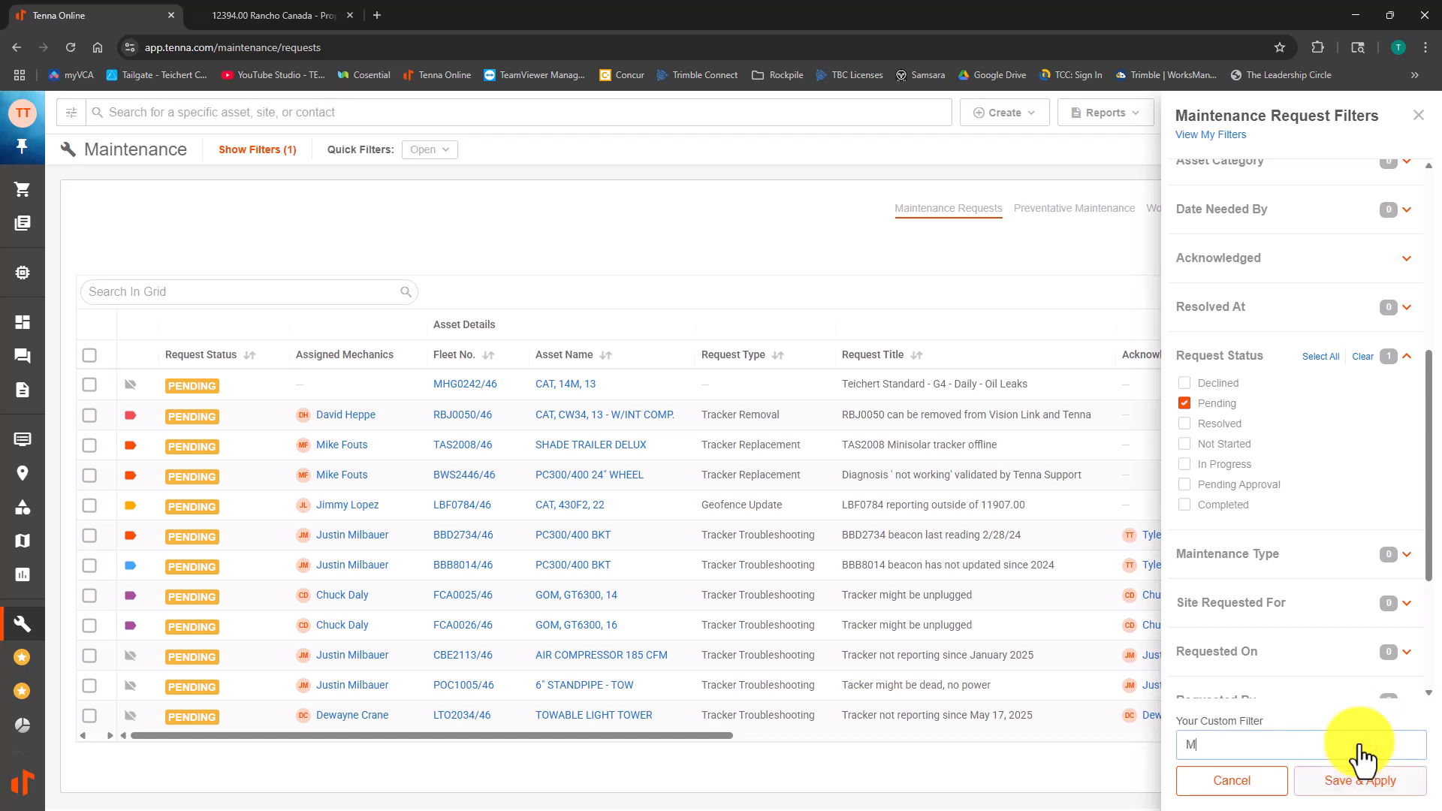
type("y Maintena")
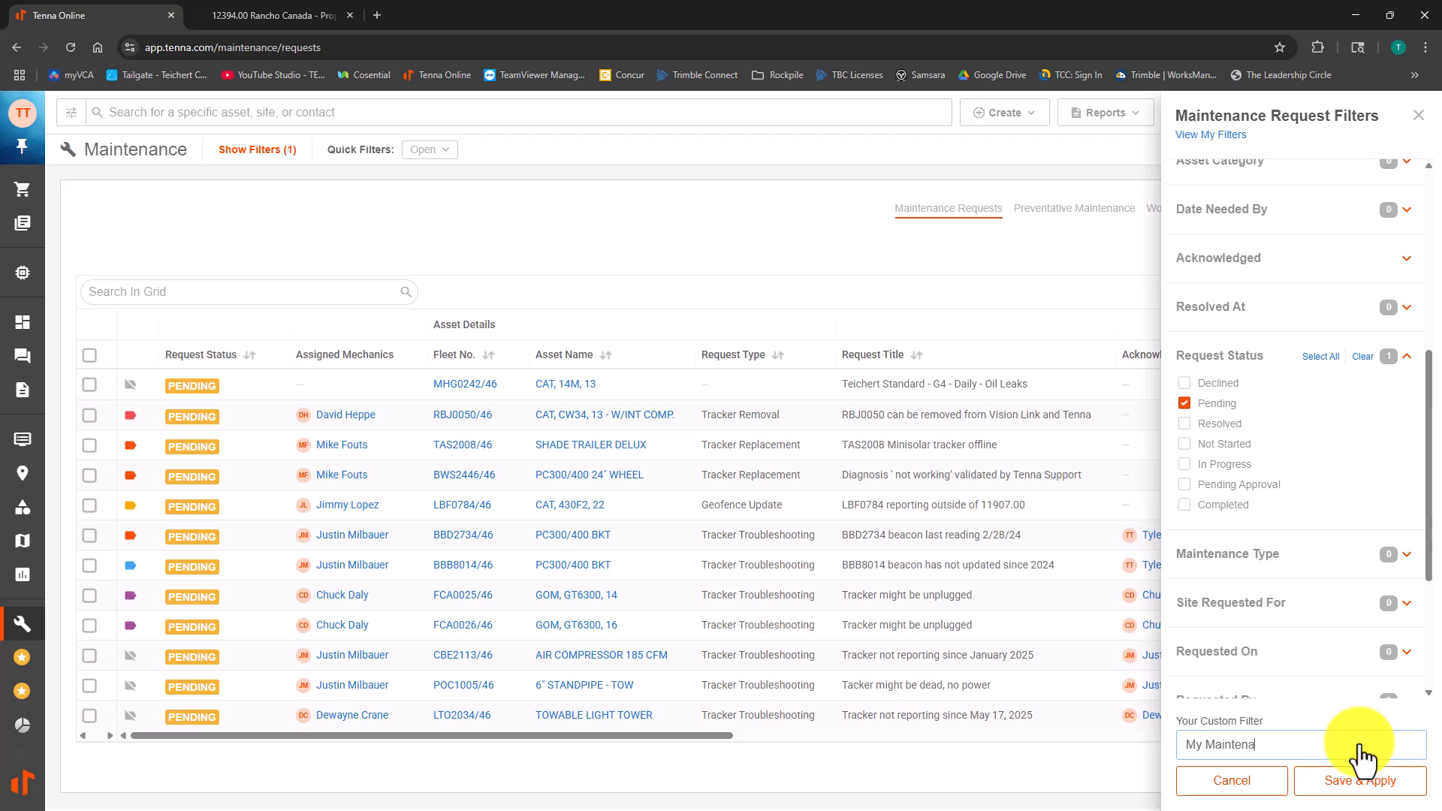
type("nce Requests")
left_click(1350, 791)
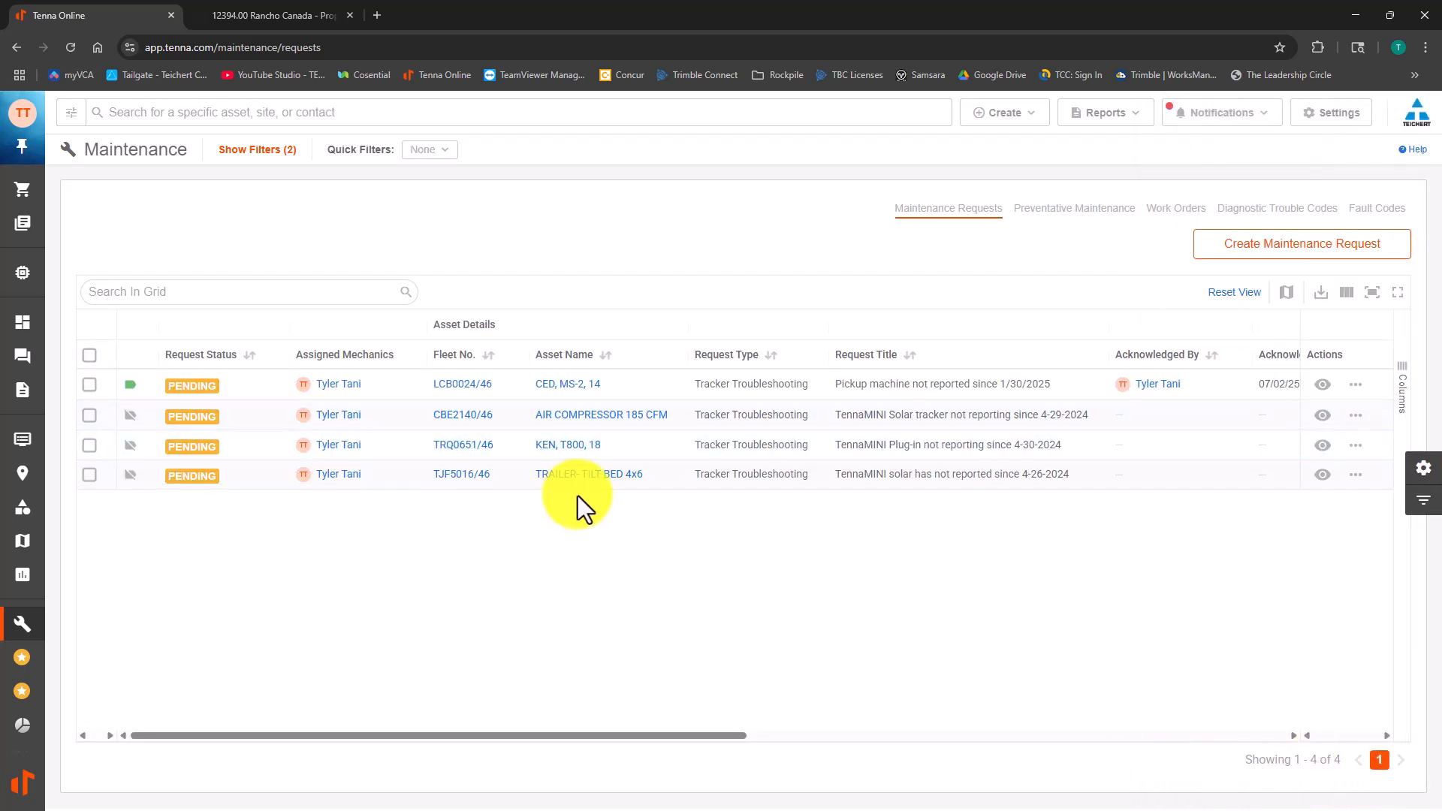
Step: Open the list of saved maintenance request filters and apply "My Maintenance Requests"
left_click(1423, 501)
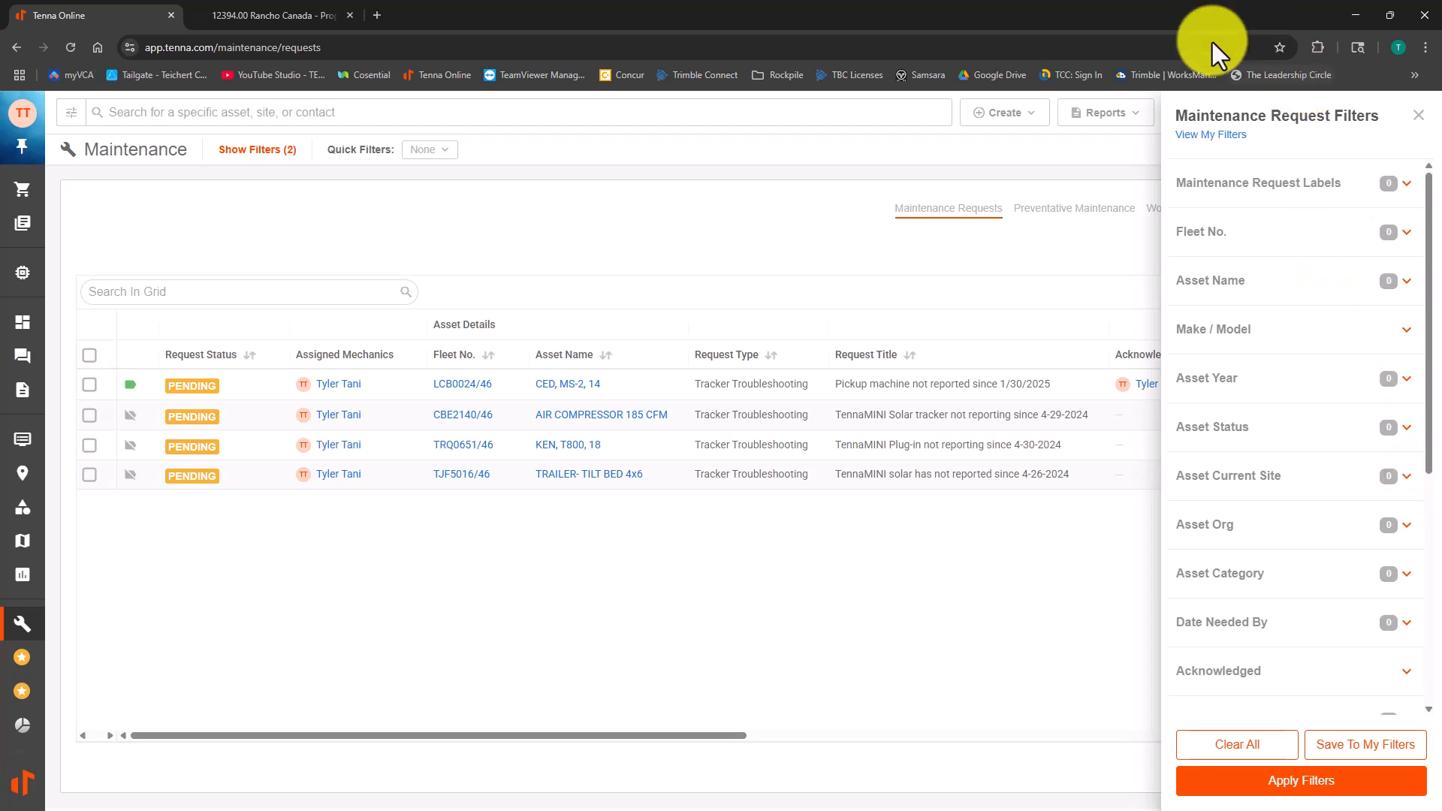
left_click(1184, 140)
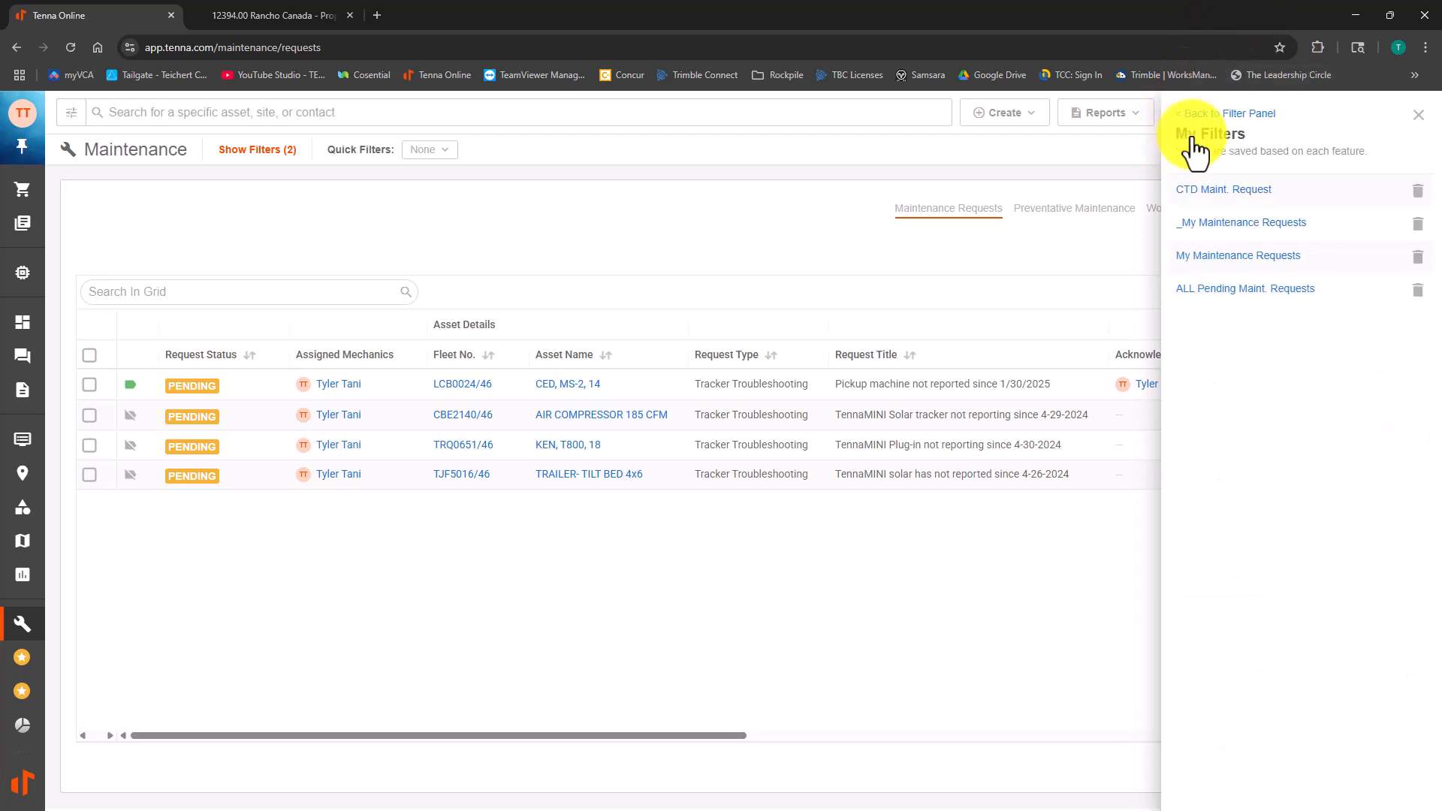
left_click(1226, 257)
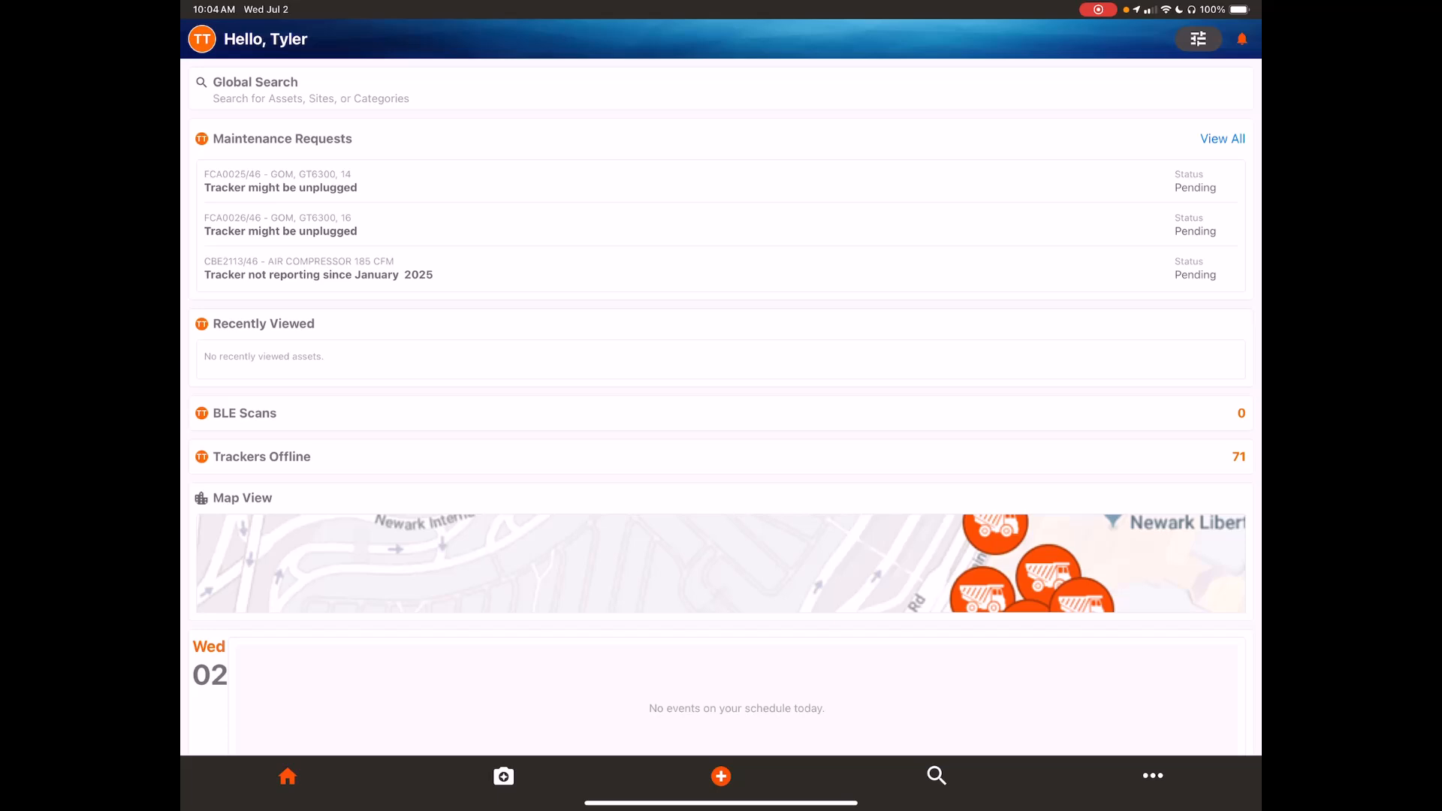
Step: In the Tenna mobile app, show all maintenance requests and filter them by the mechanic option "Assigned to me"
left_click(1222, 139)
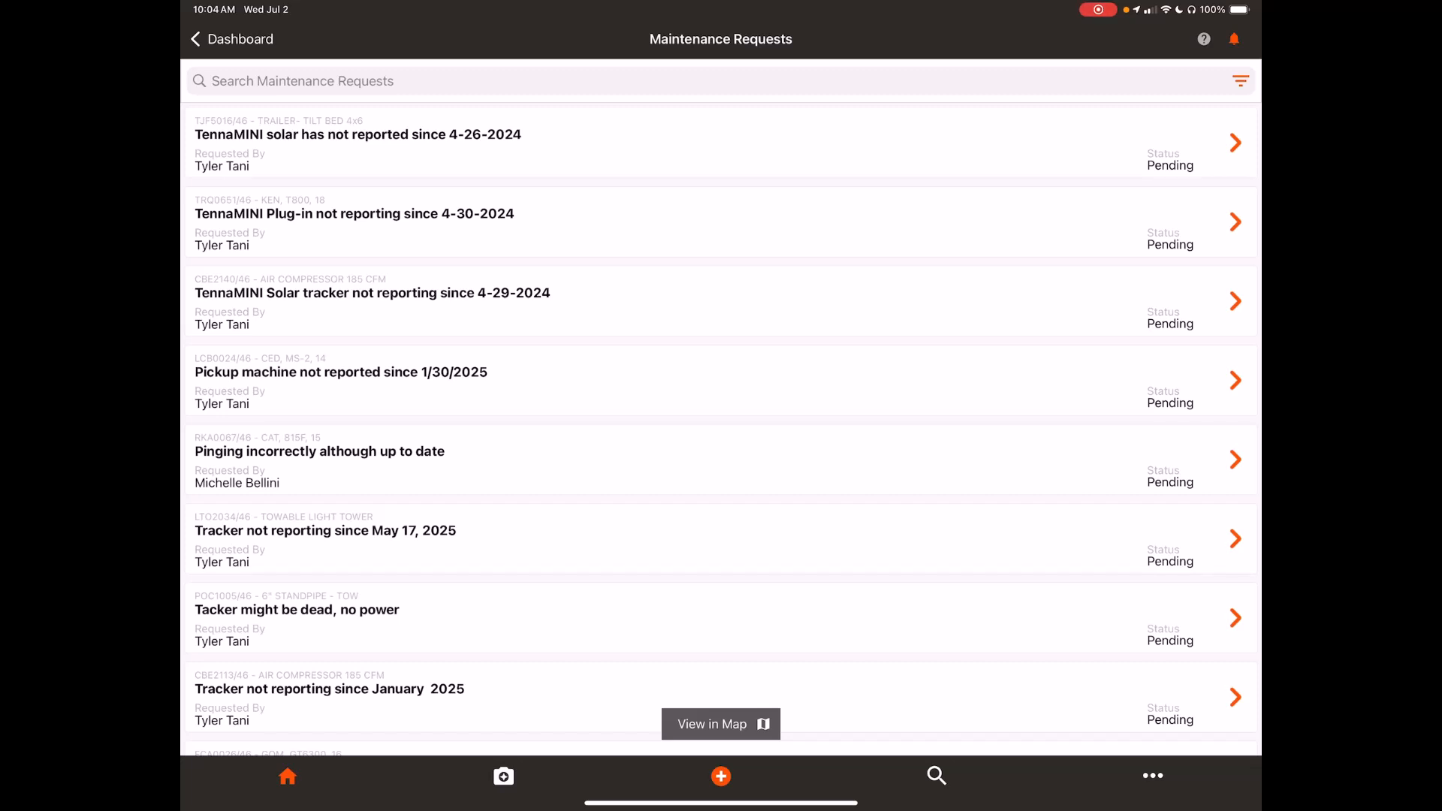
left_click(1241, 81)
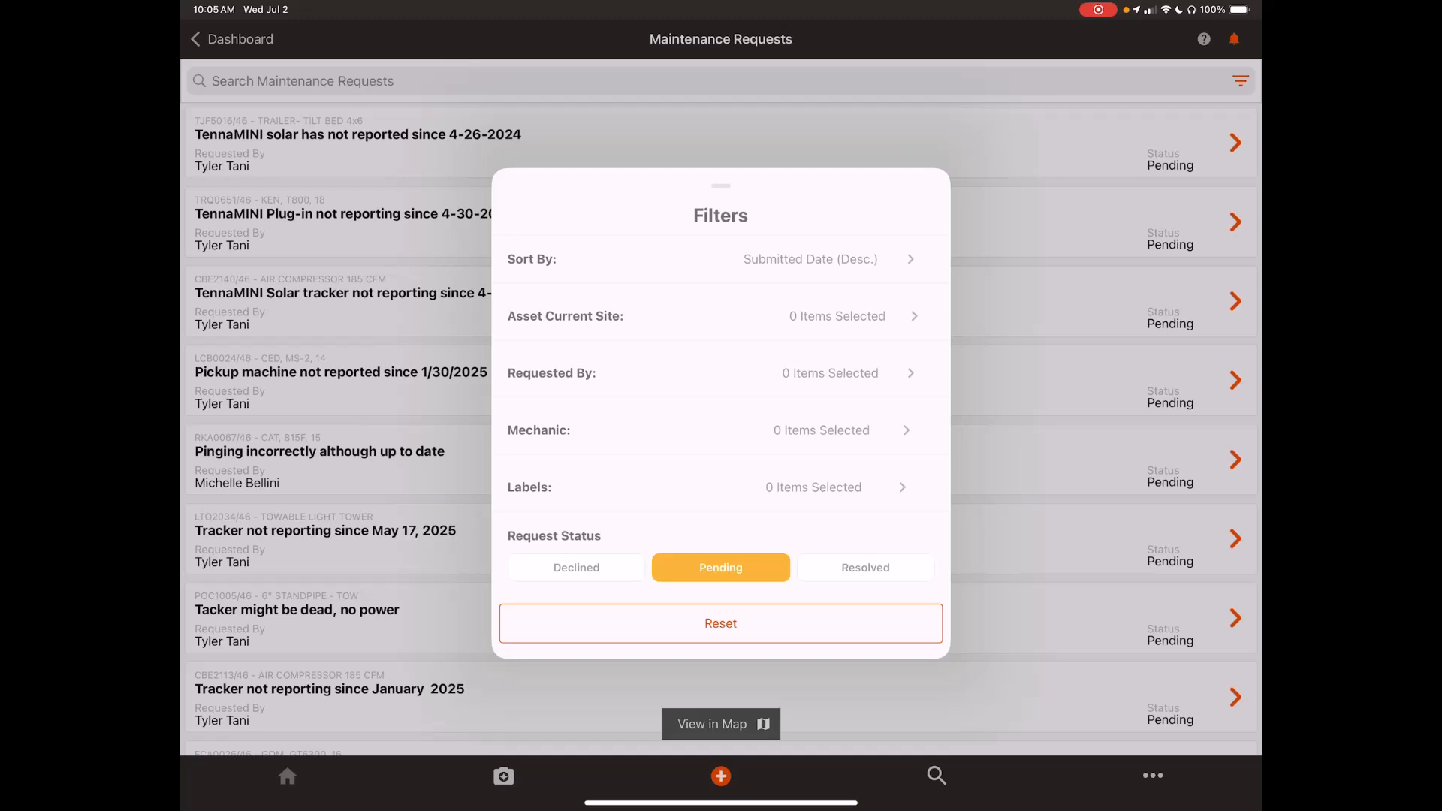
left_click(721, 430)
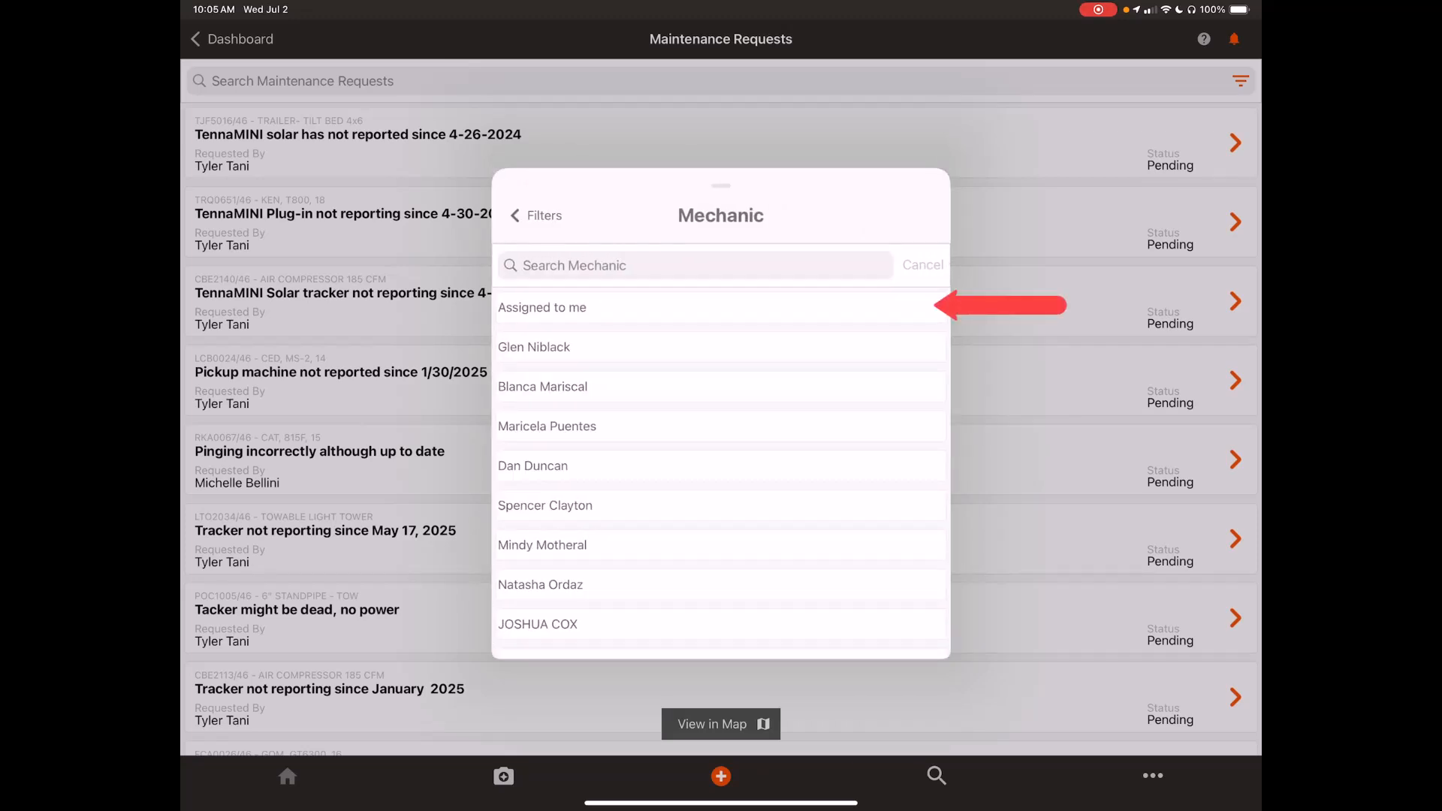
left_click(722, 307)
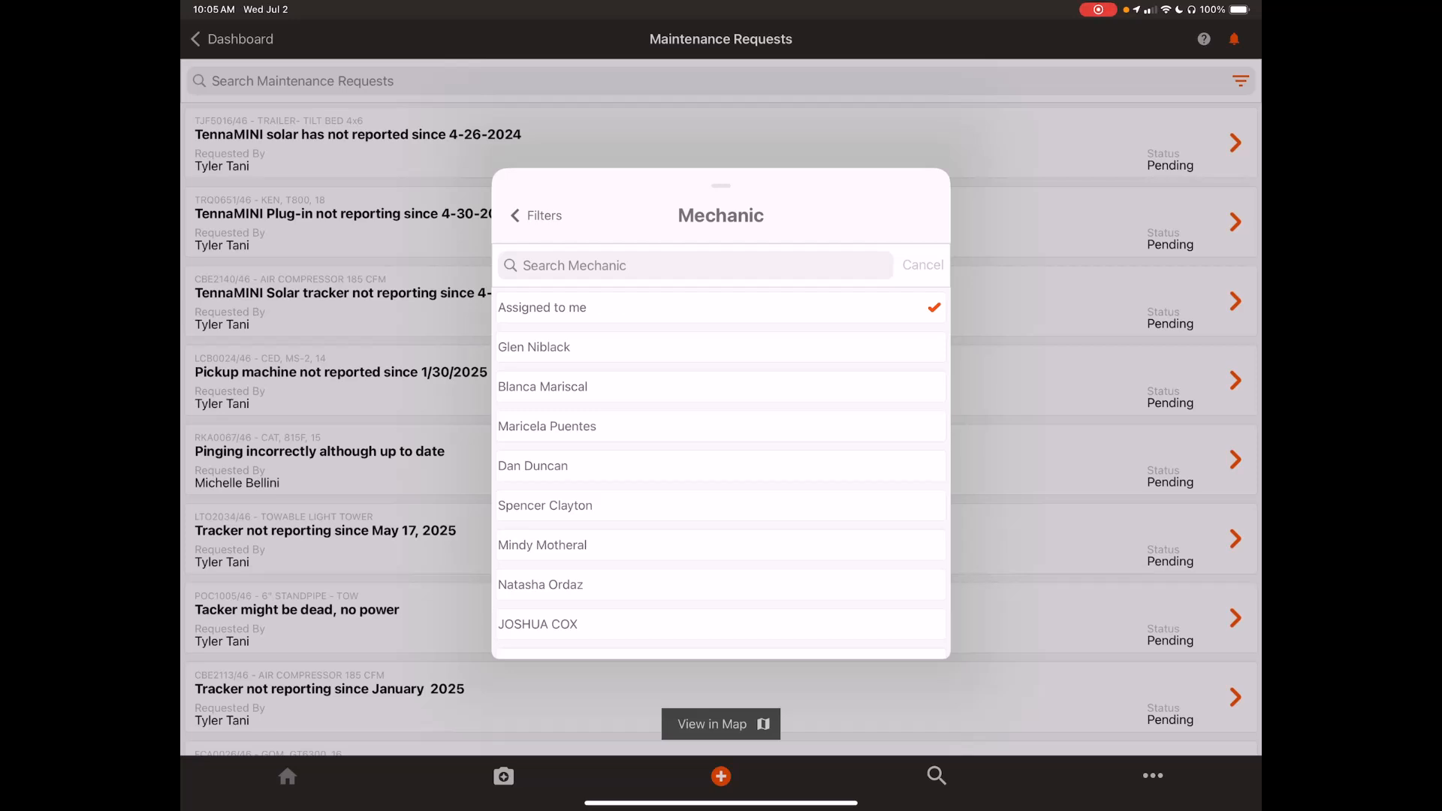
left_click(537, 215)
Step: Restrict the mobile request status filter to Pending by deselecting Pending Approval, Not Started and In Progress, and dismiss the filters
scroll(721, 443, "down", 1)
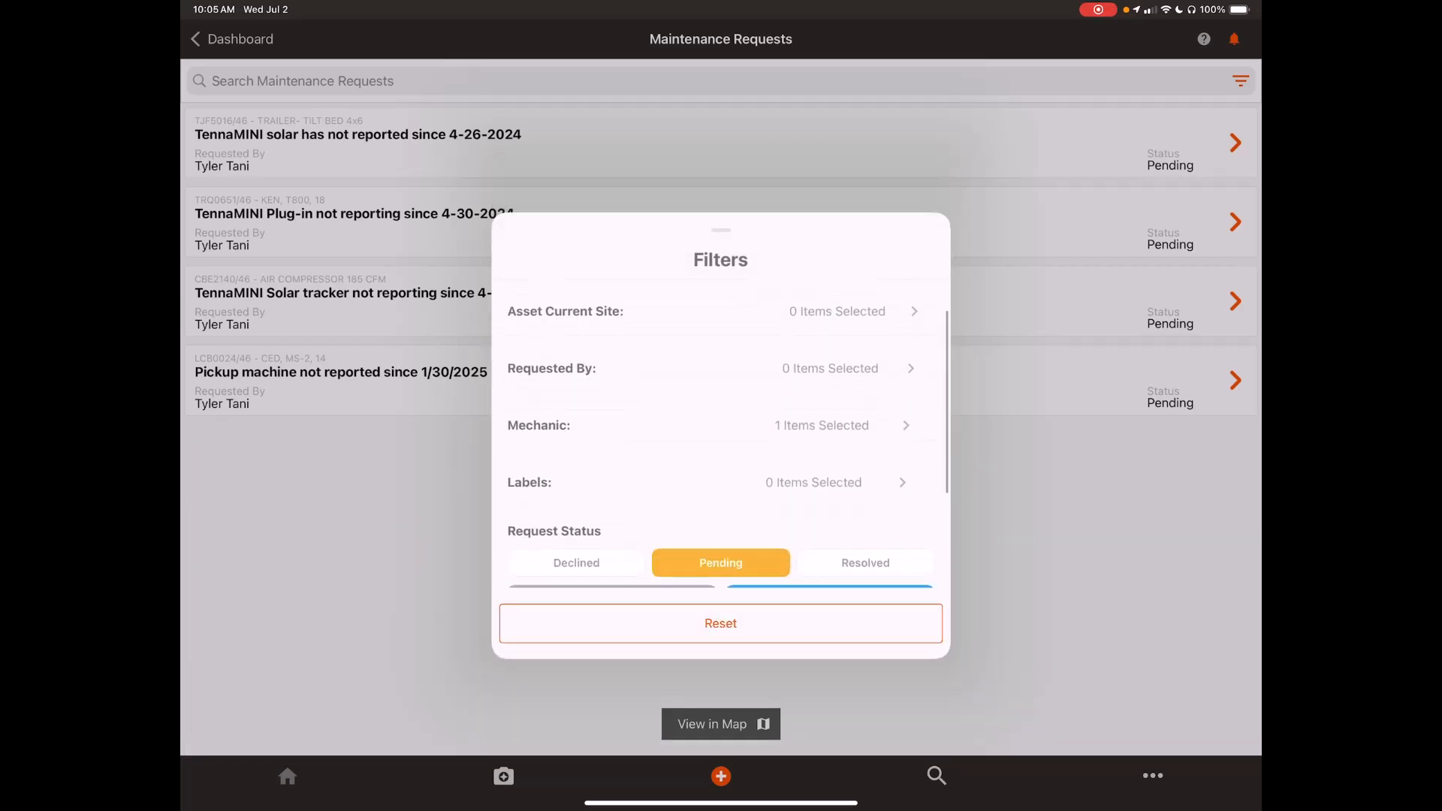
scroll(721, 436, "down", 2)
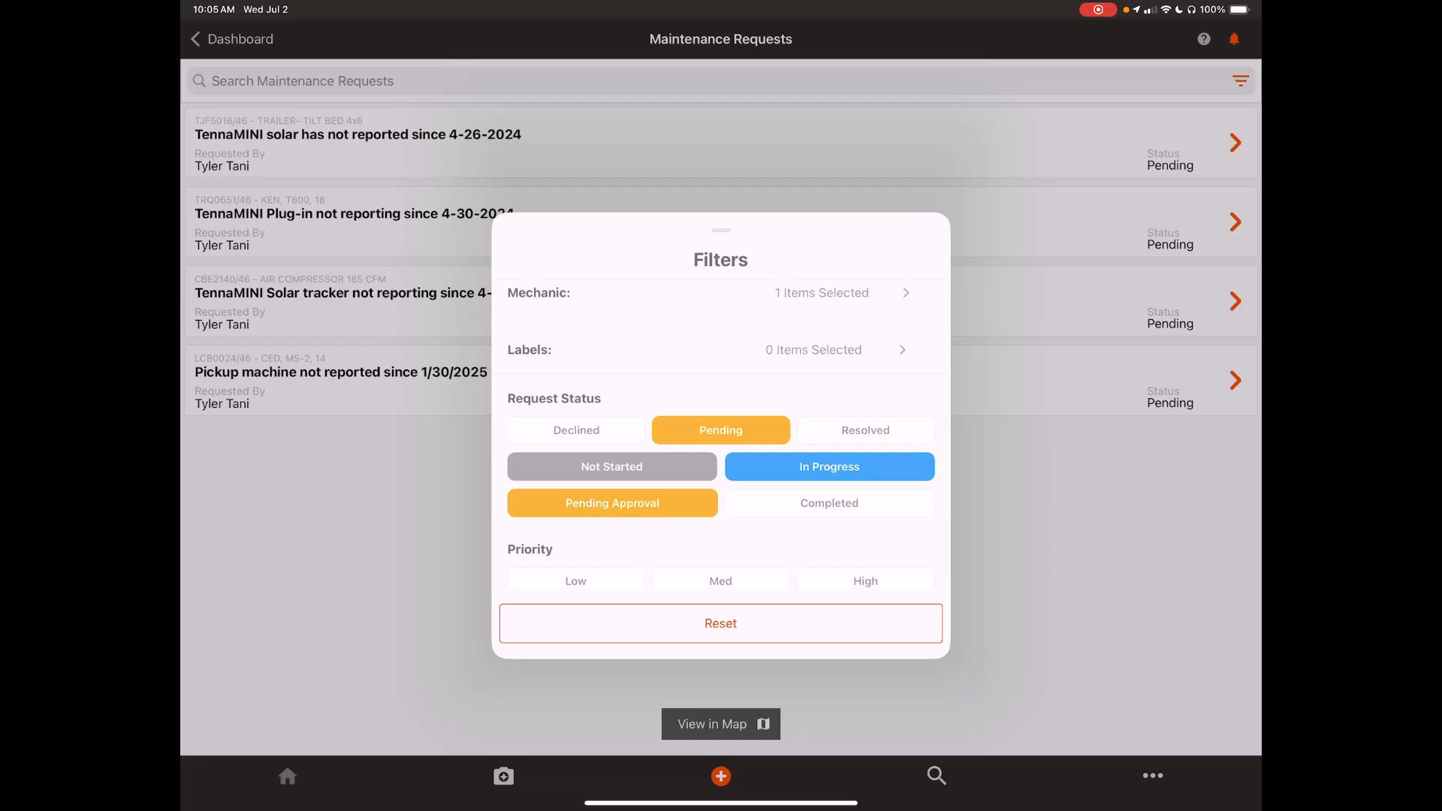
left_click(613, 504)
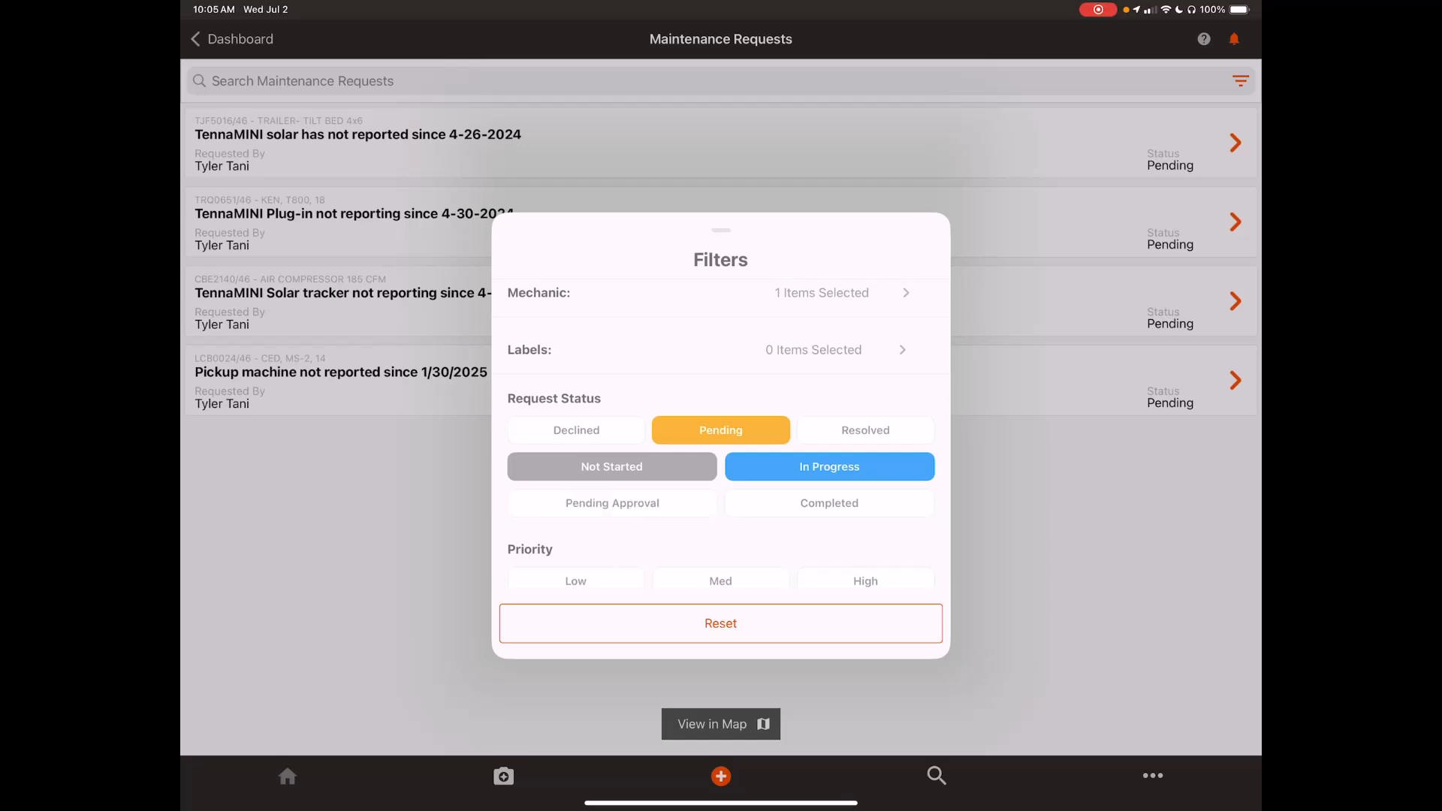
left_click(612, 467)
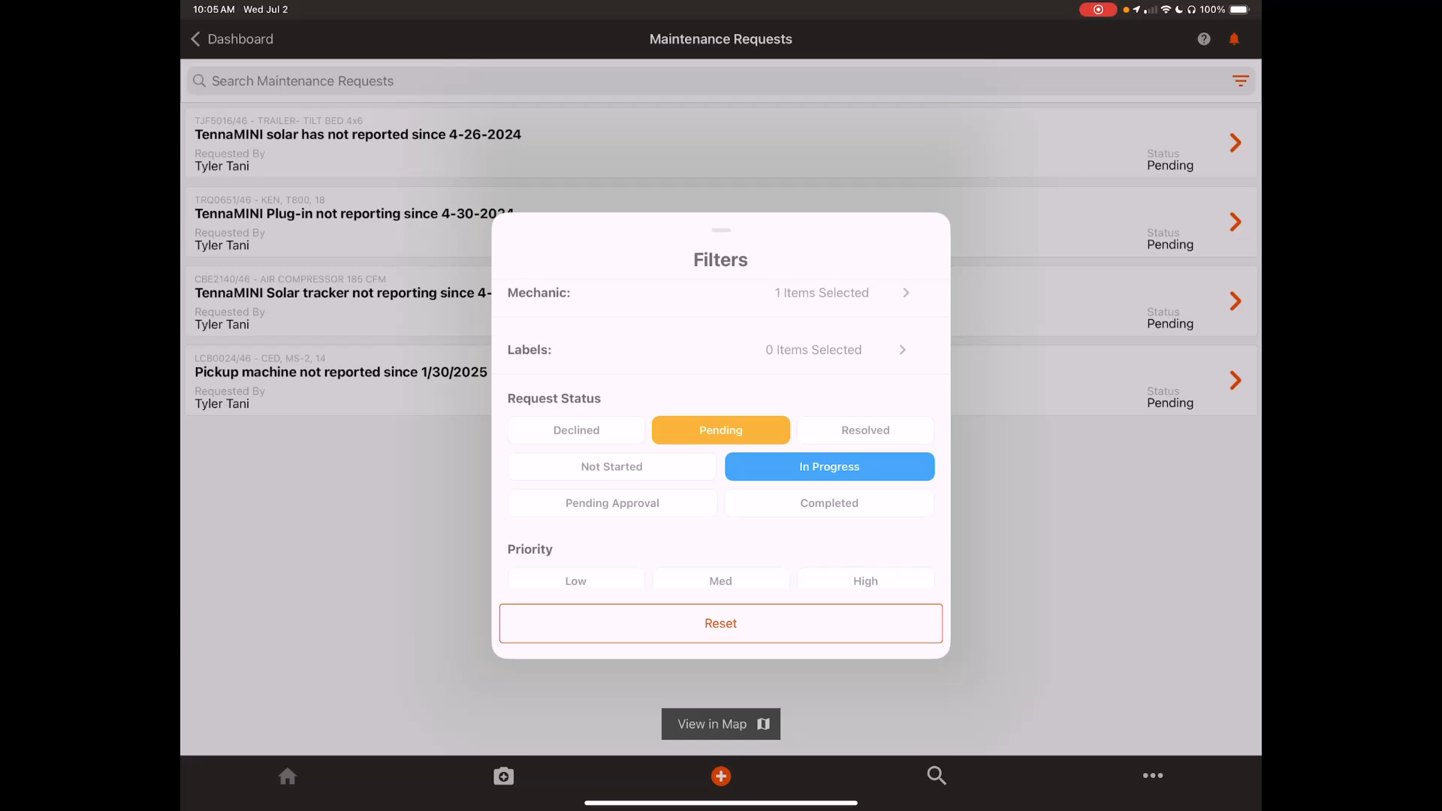
left_click(830, 466)
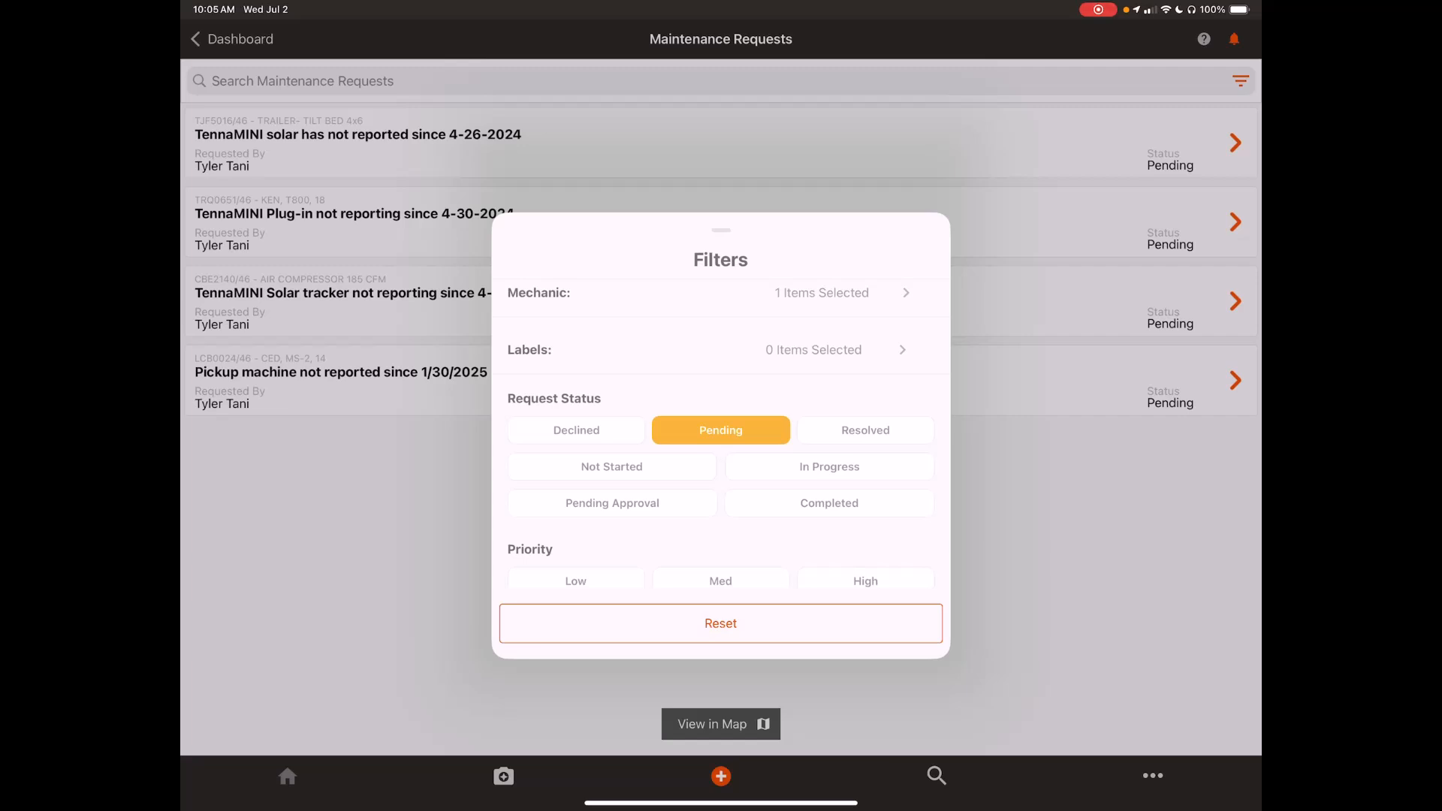
scroll(721, 436, "up", 2)
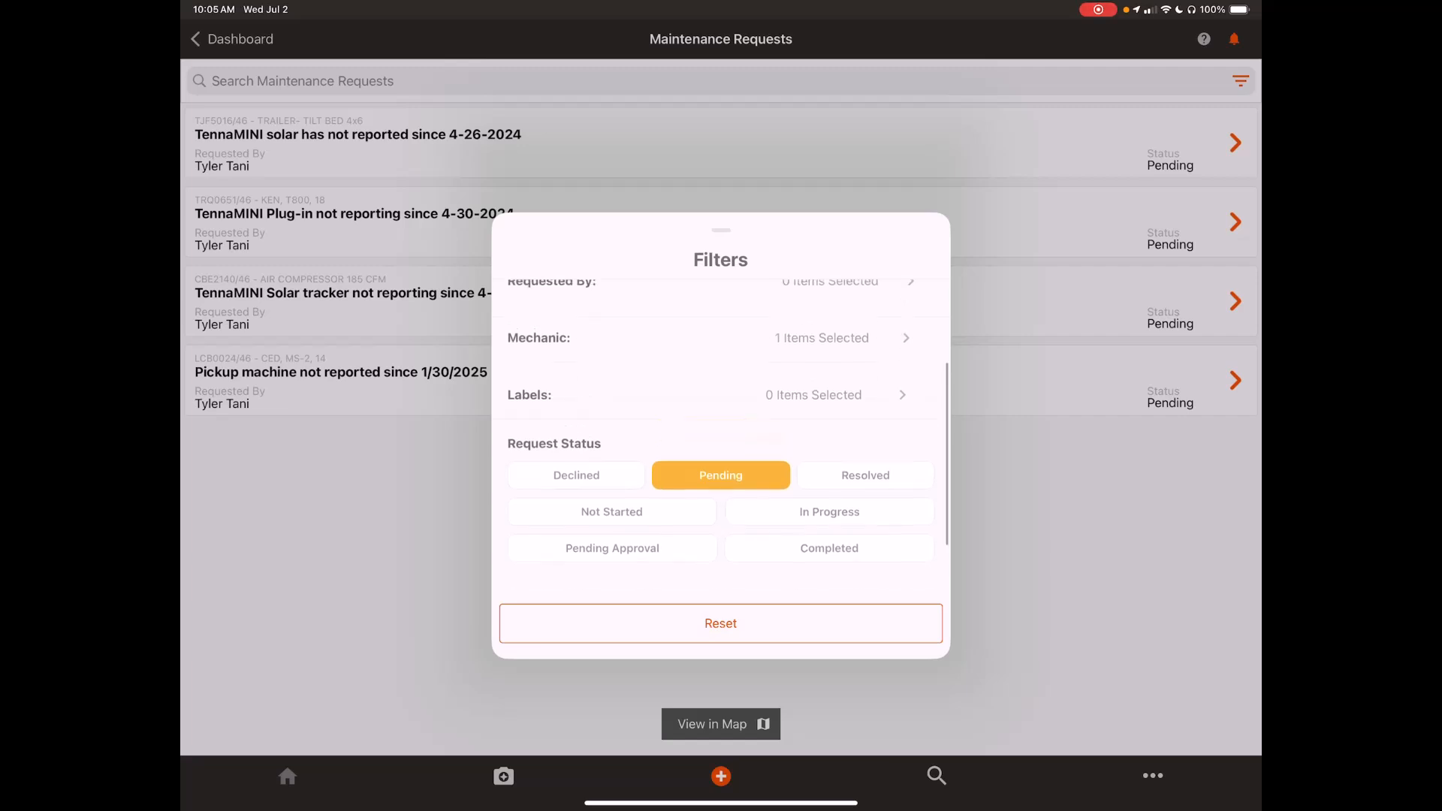
left_click_drag(721, 231, 721, 511)
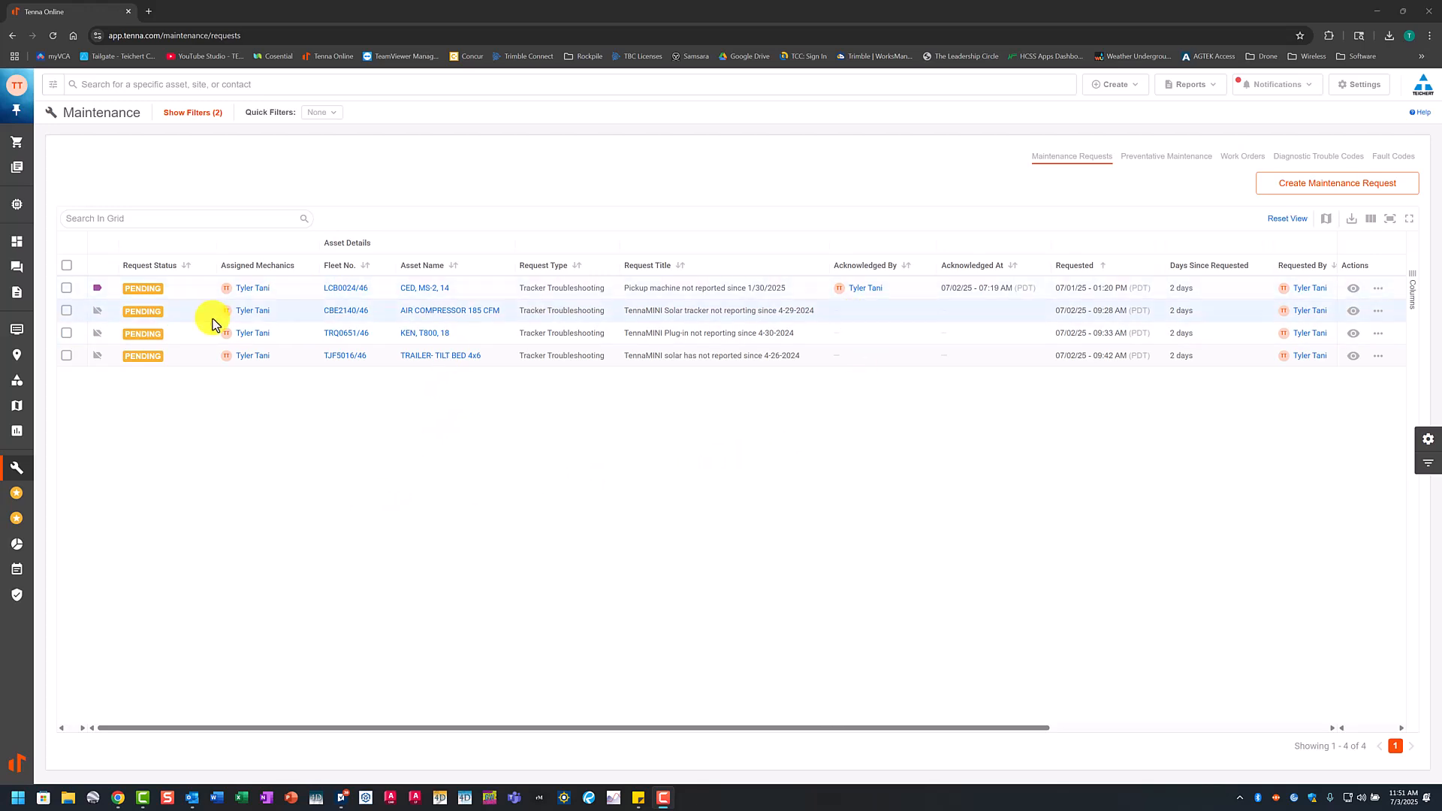
Step: In Tenna's web version, acknowledge the AIR COMPRESSOR 185 CFM maintenance request and clear its selection
left_click(67, 311)
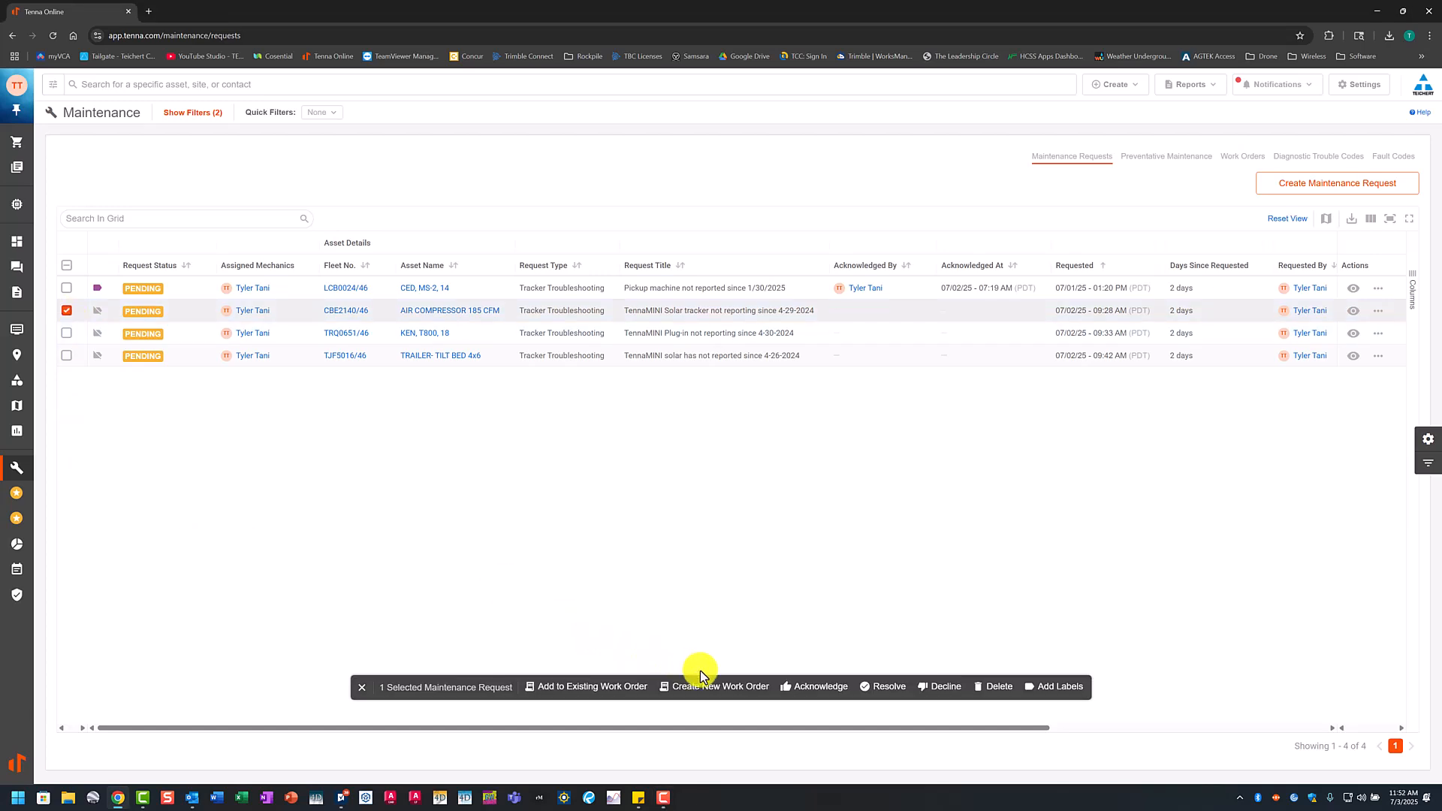
left_click(809, 695)
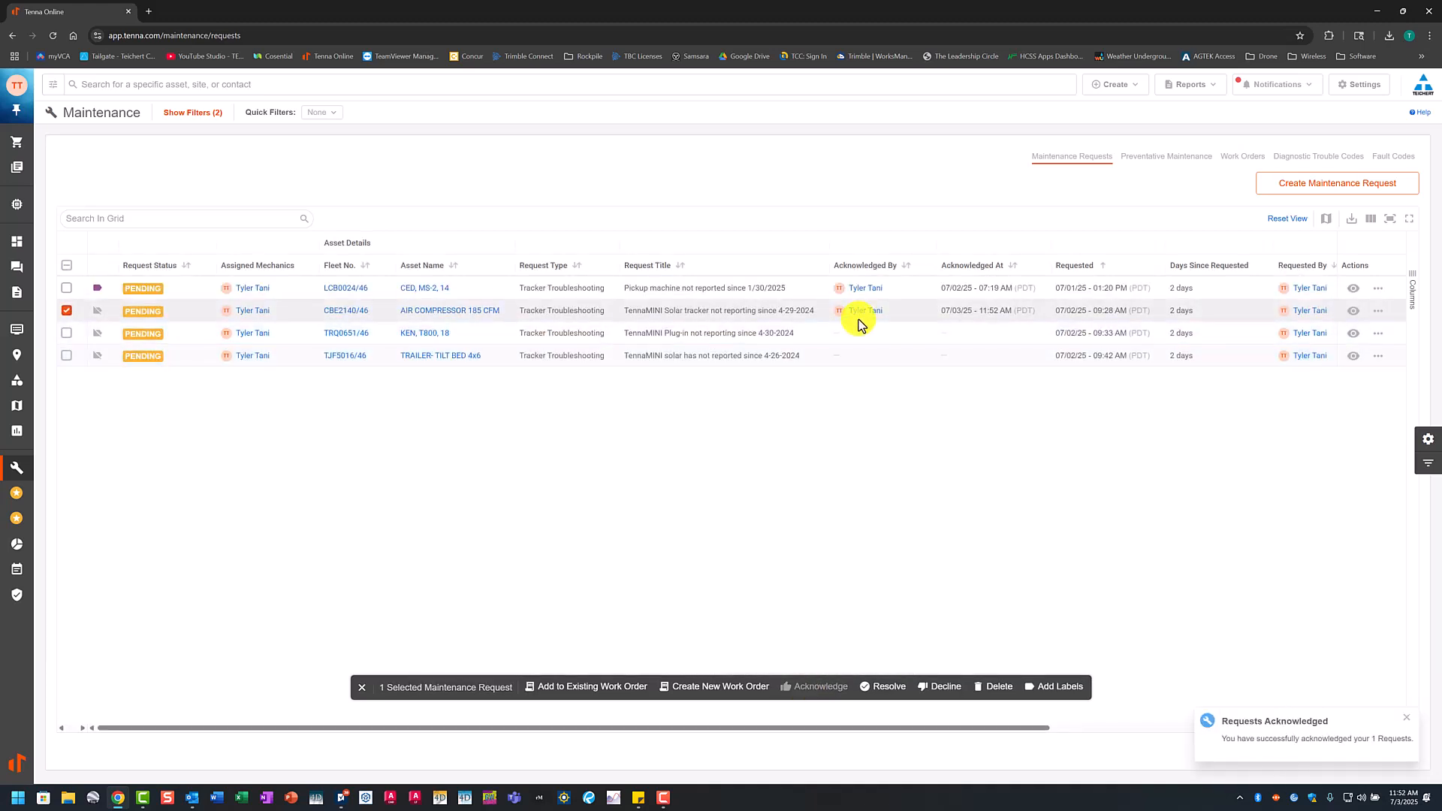
left_click(67, 311)
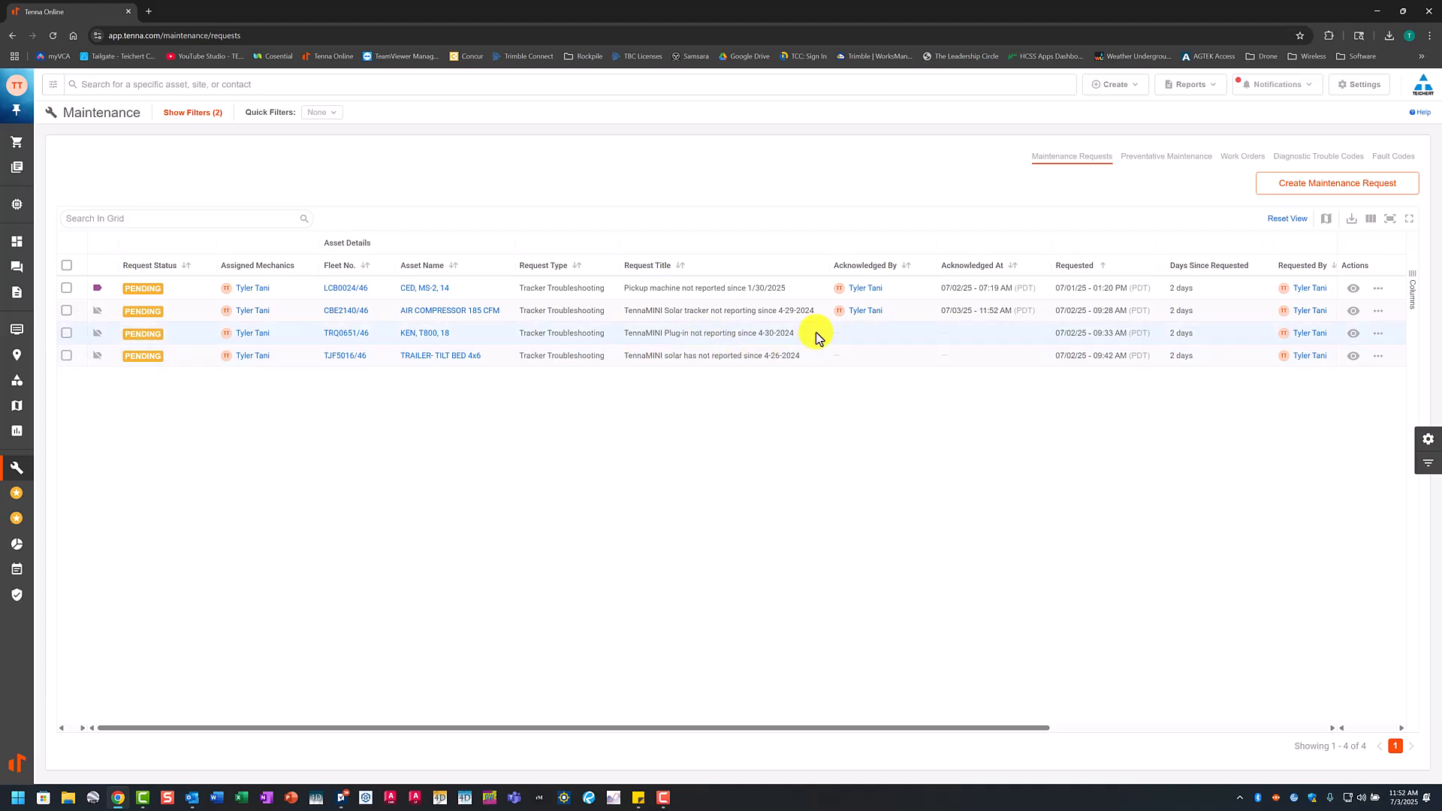
Step: View the air compressor request's tracker insights, check the possible reasons for its offline status, and return to the request details
left_click(1356, 315)
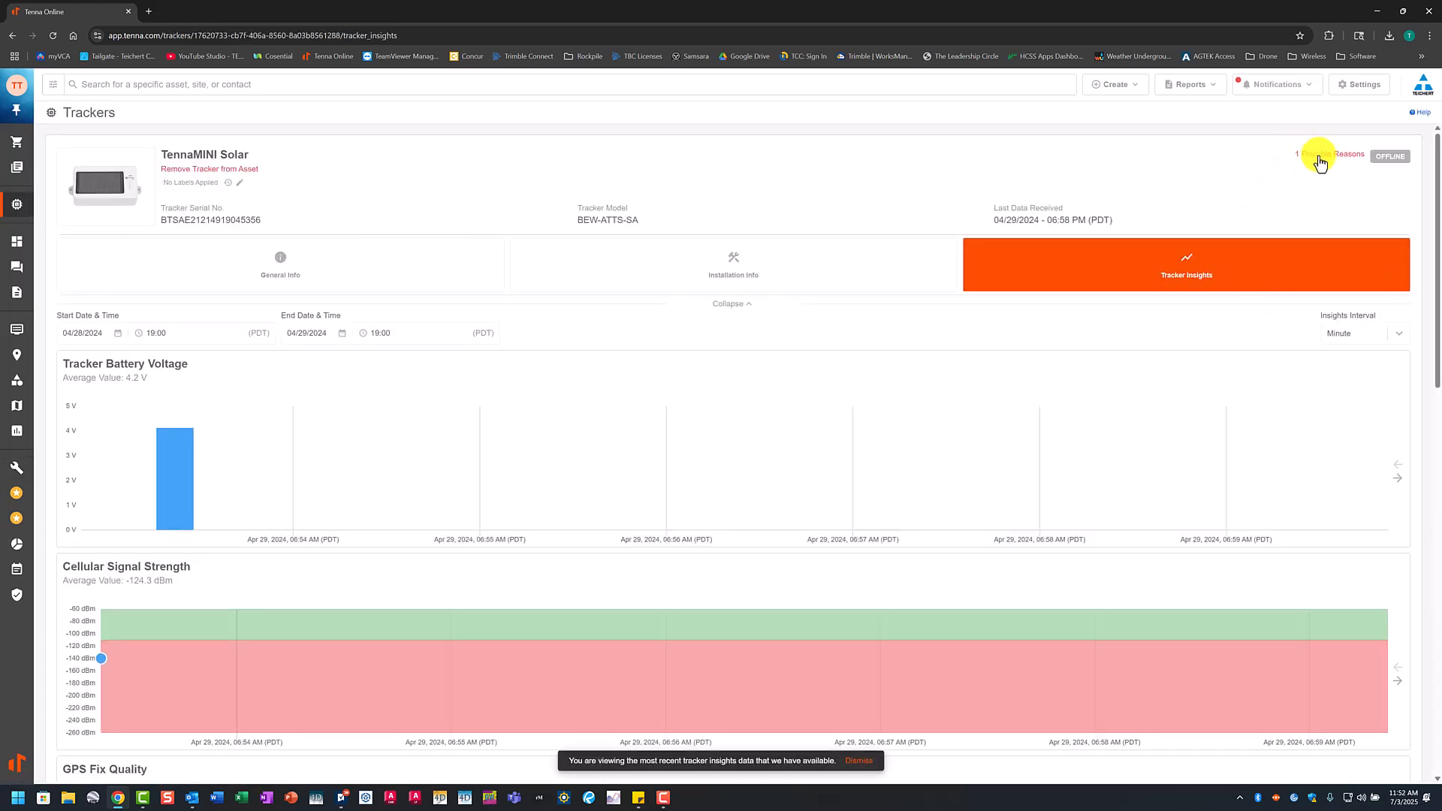
left_click(1320, 158)
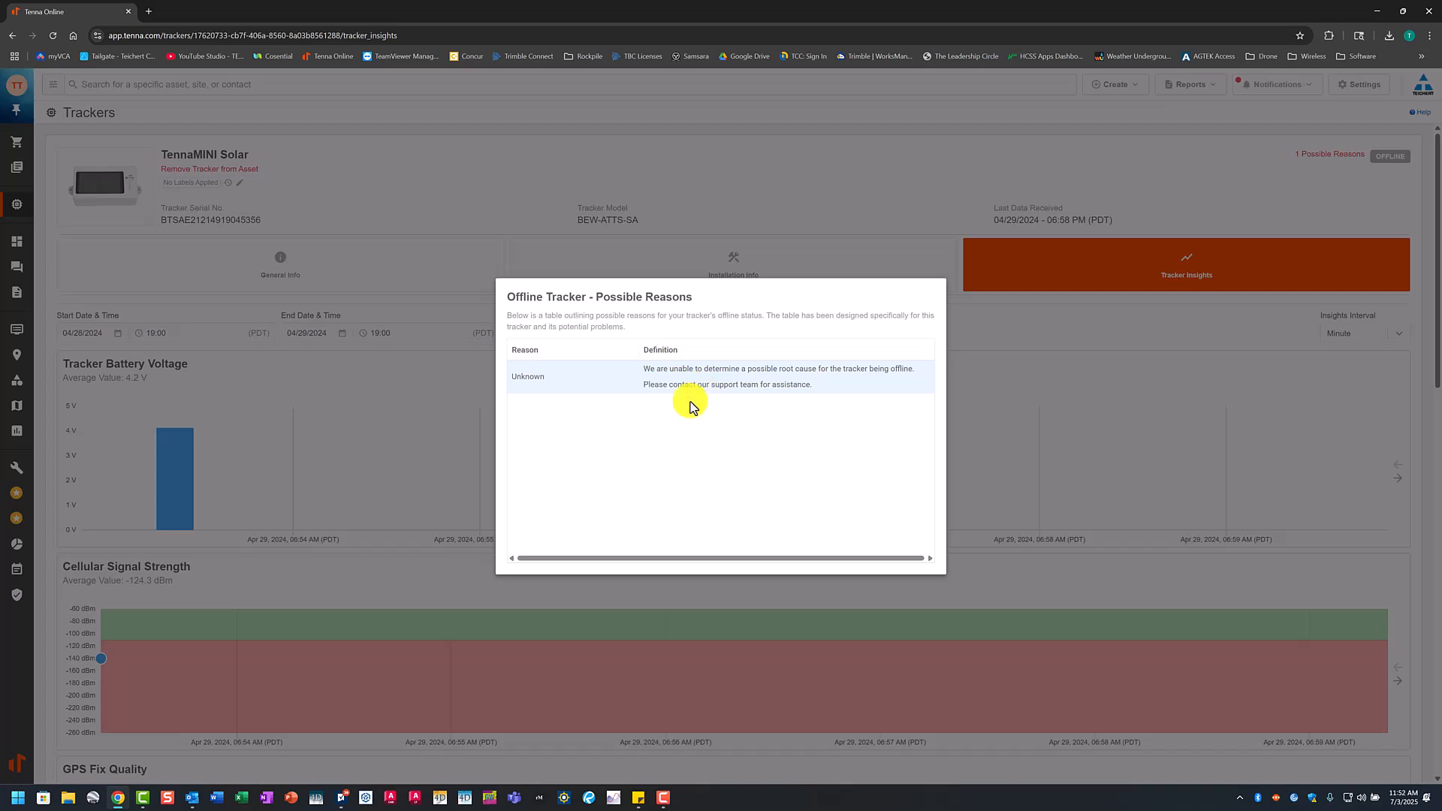
left_click(726, 206)
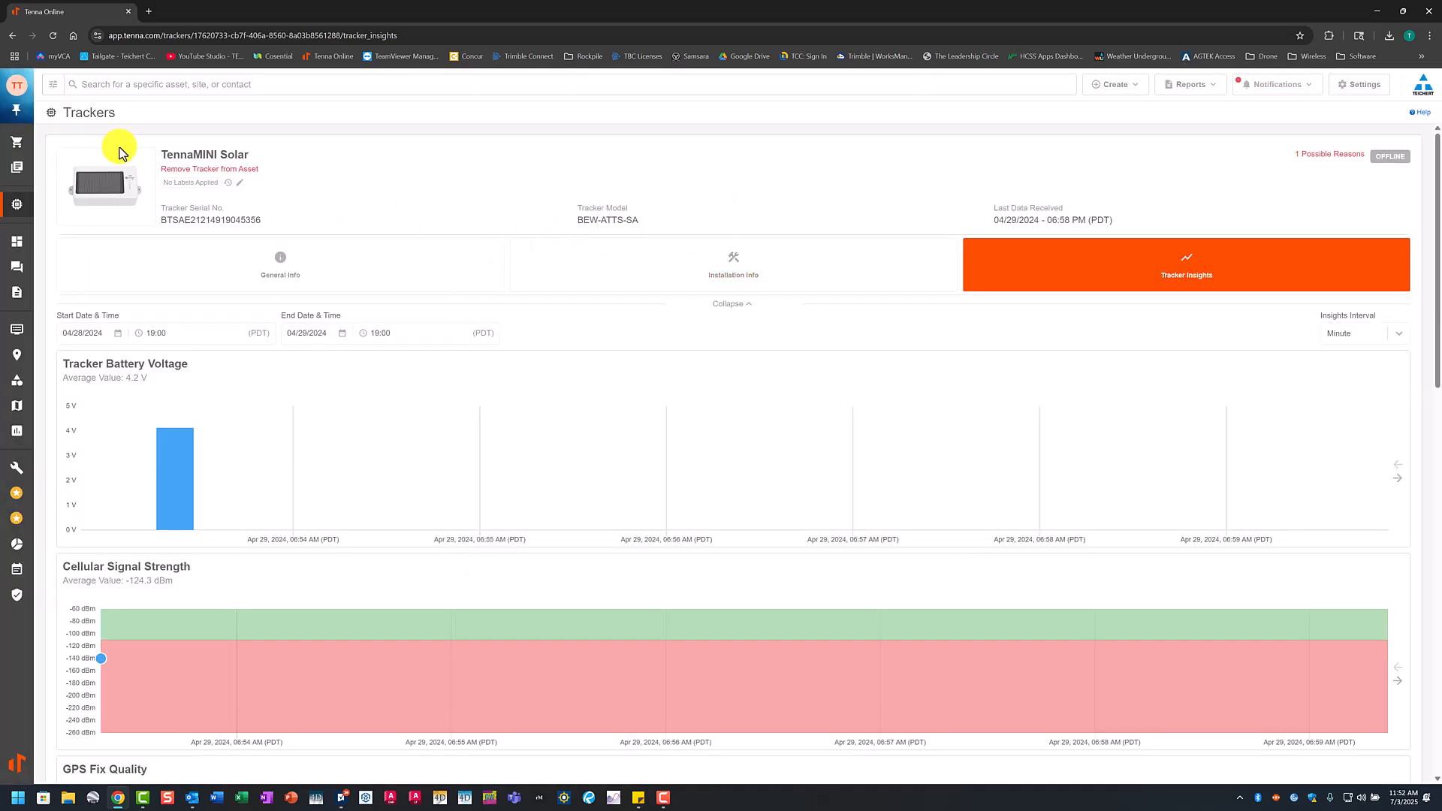
left_click(12, 36)
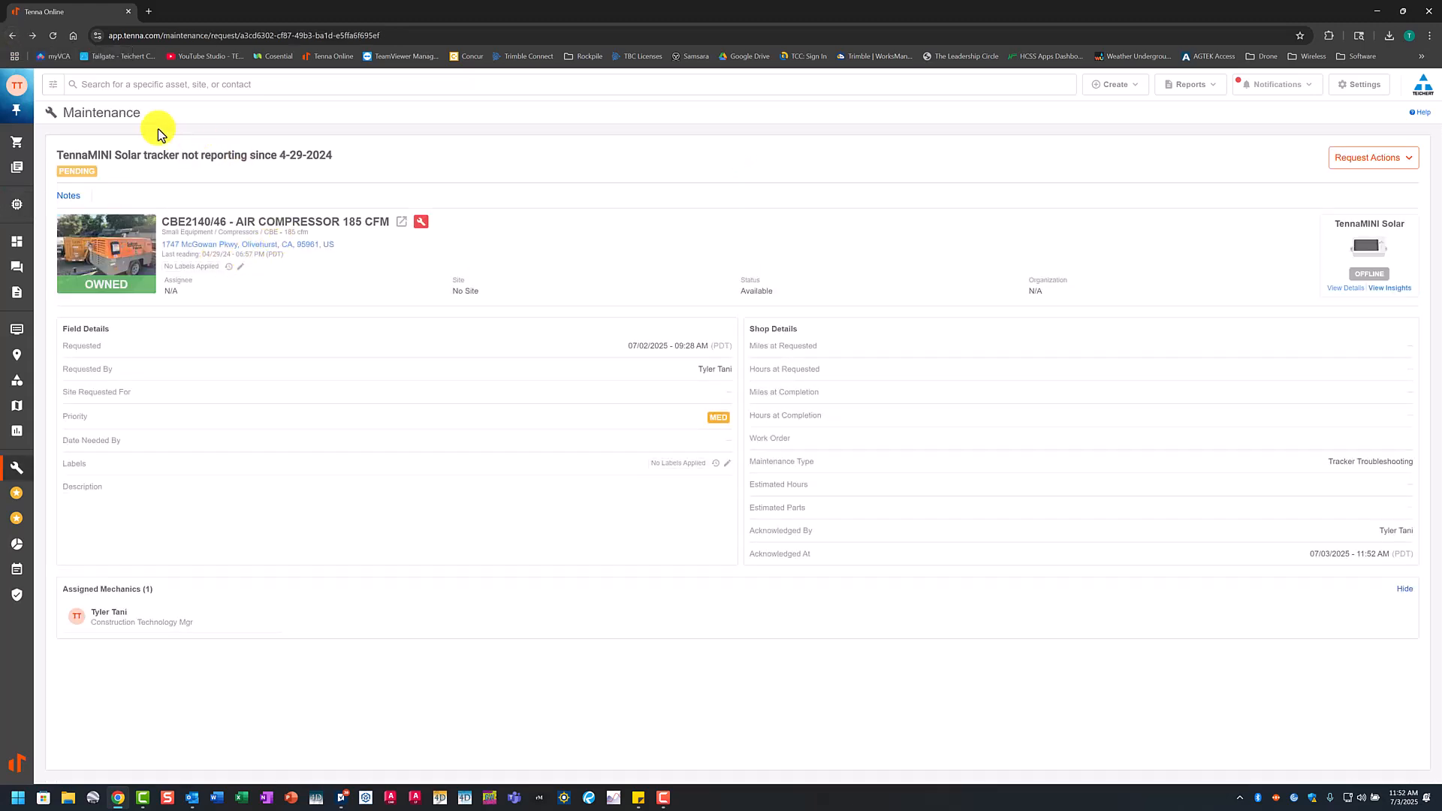
Step: Start an email help request to Tenna support with Normal priority and the subject "CBE2140 Not Rporting"
left_click(1425, 118)
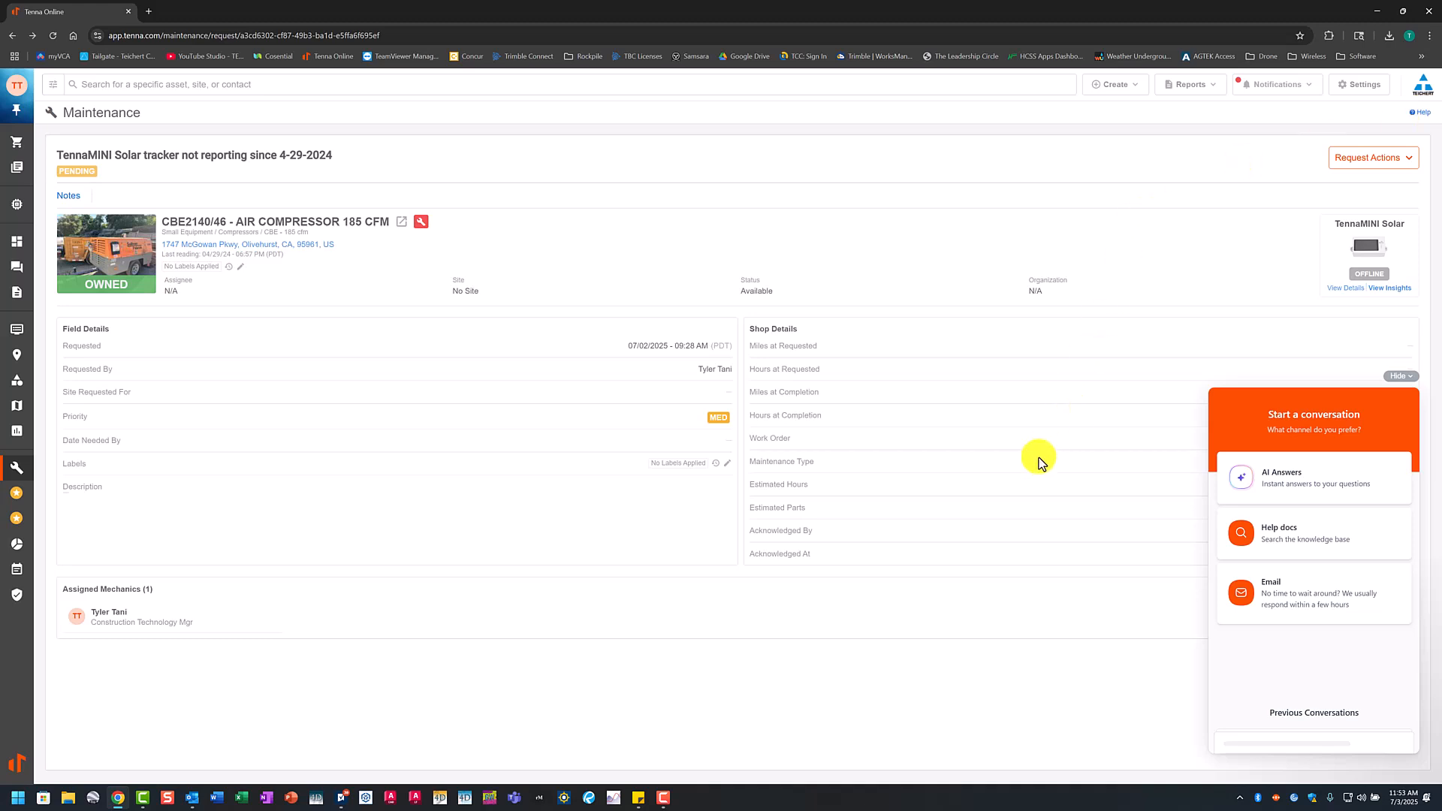
left_click(1296, 601)
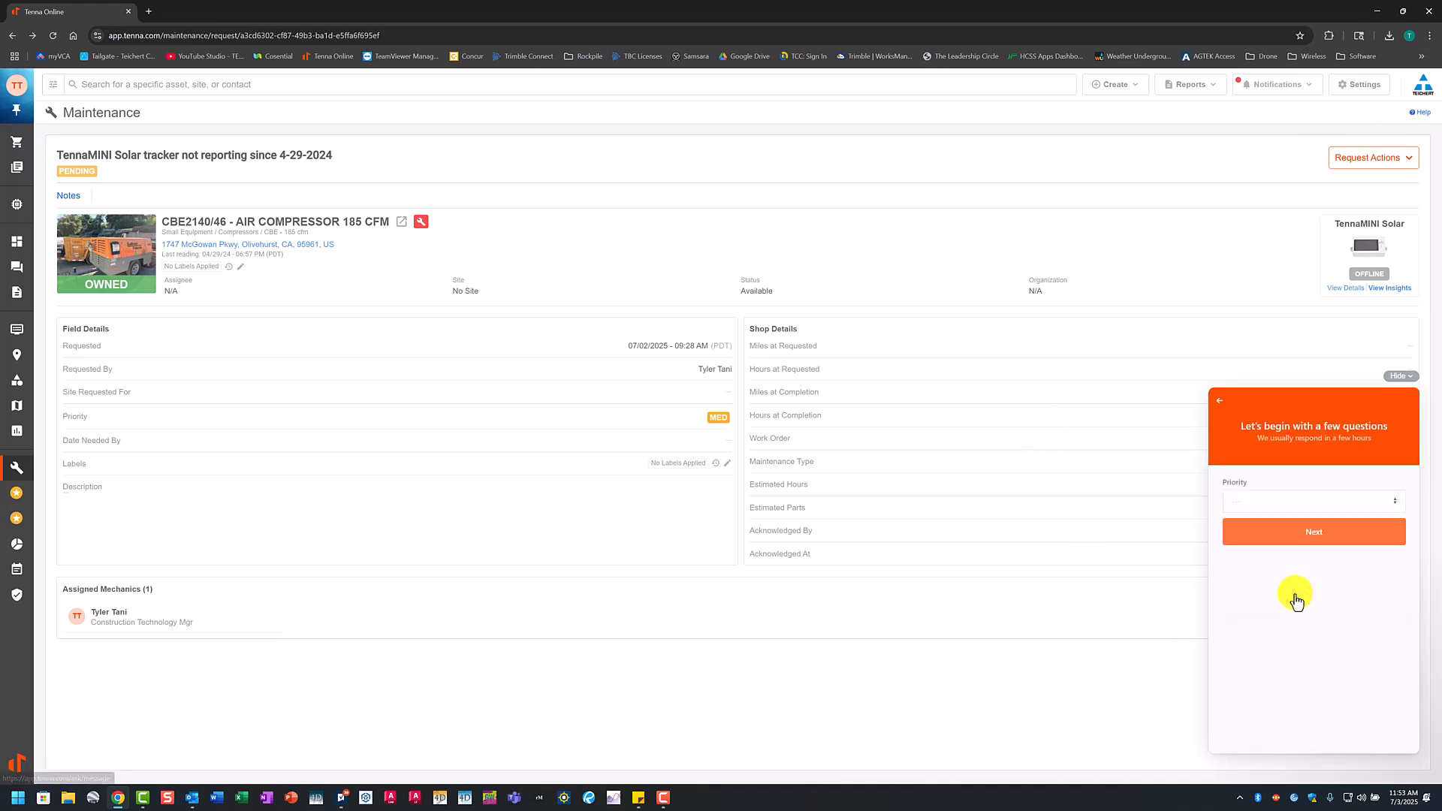
left_click(1259, 498)
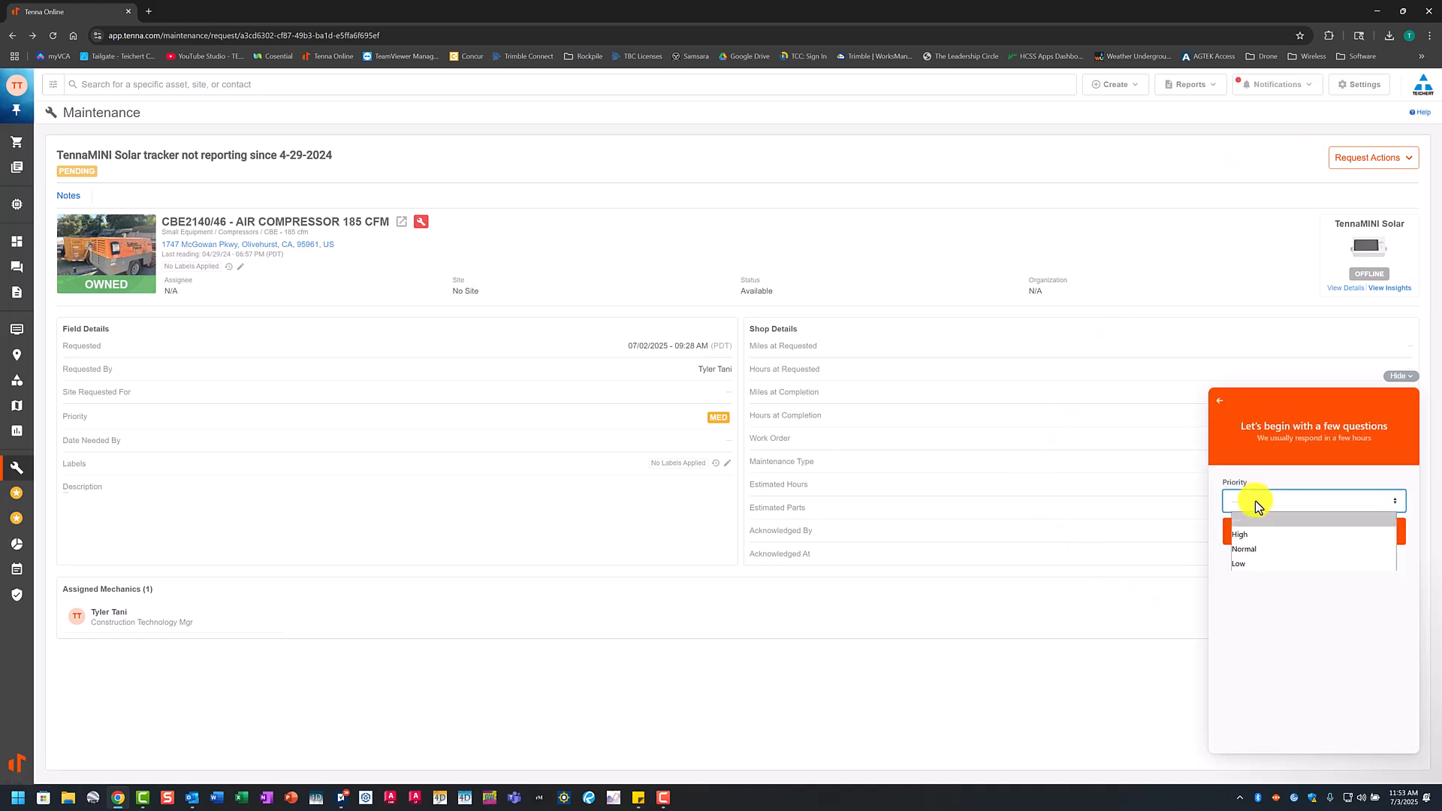
left_click(1245, 551)
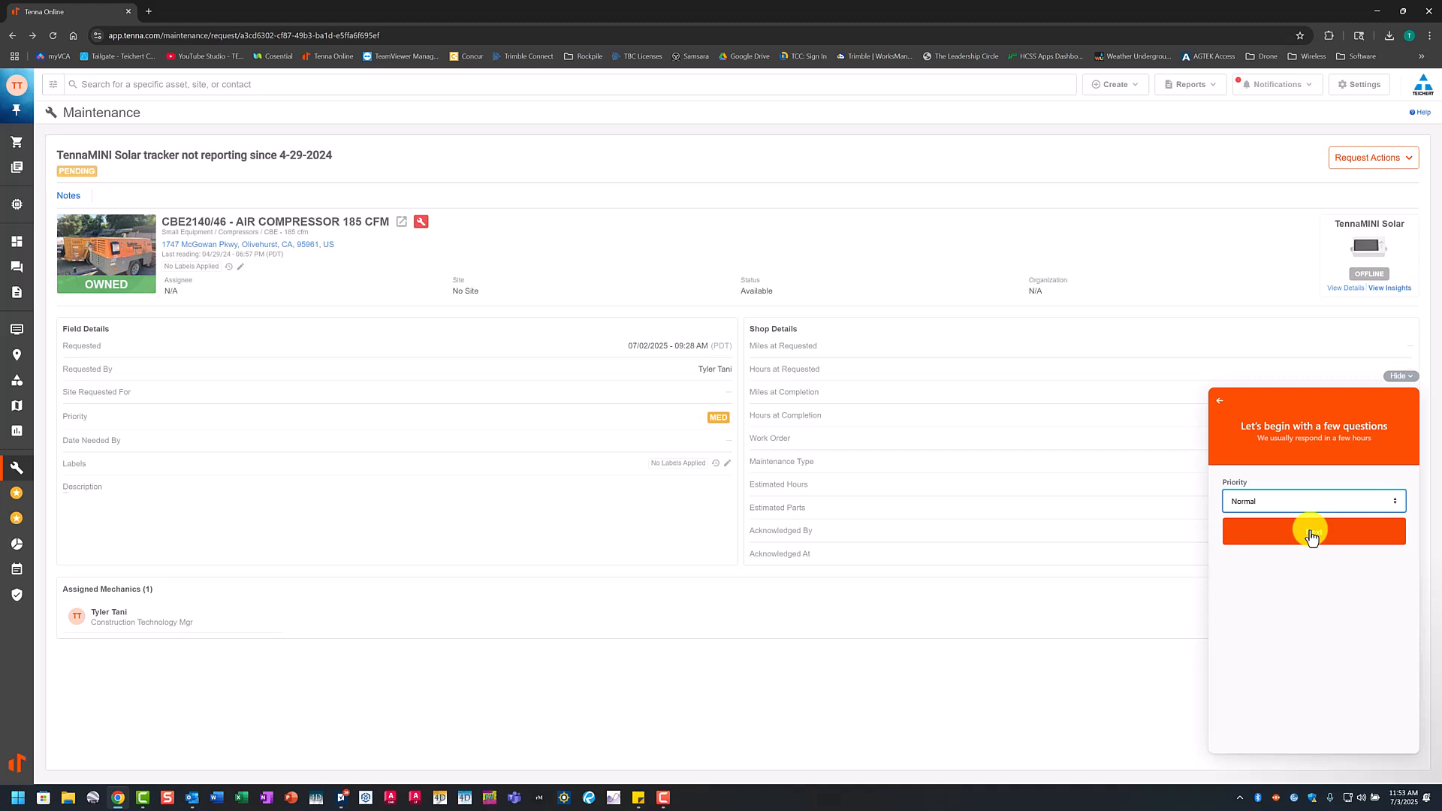
left_click(1311, 533)
left_click(1245, 502)
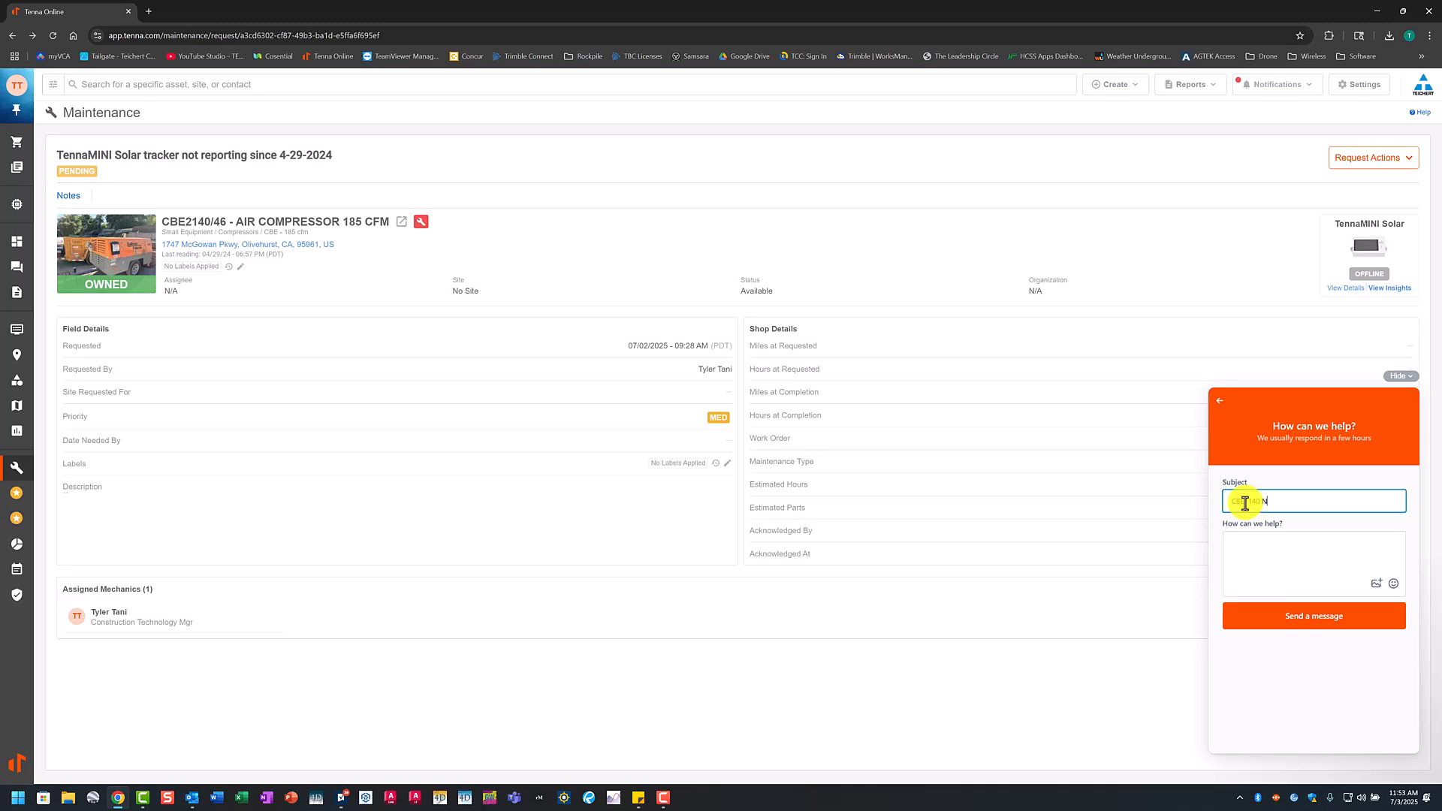
type("orting")
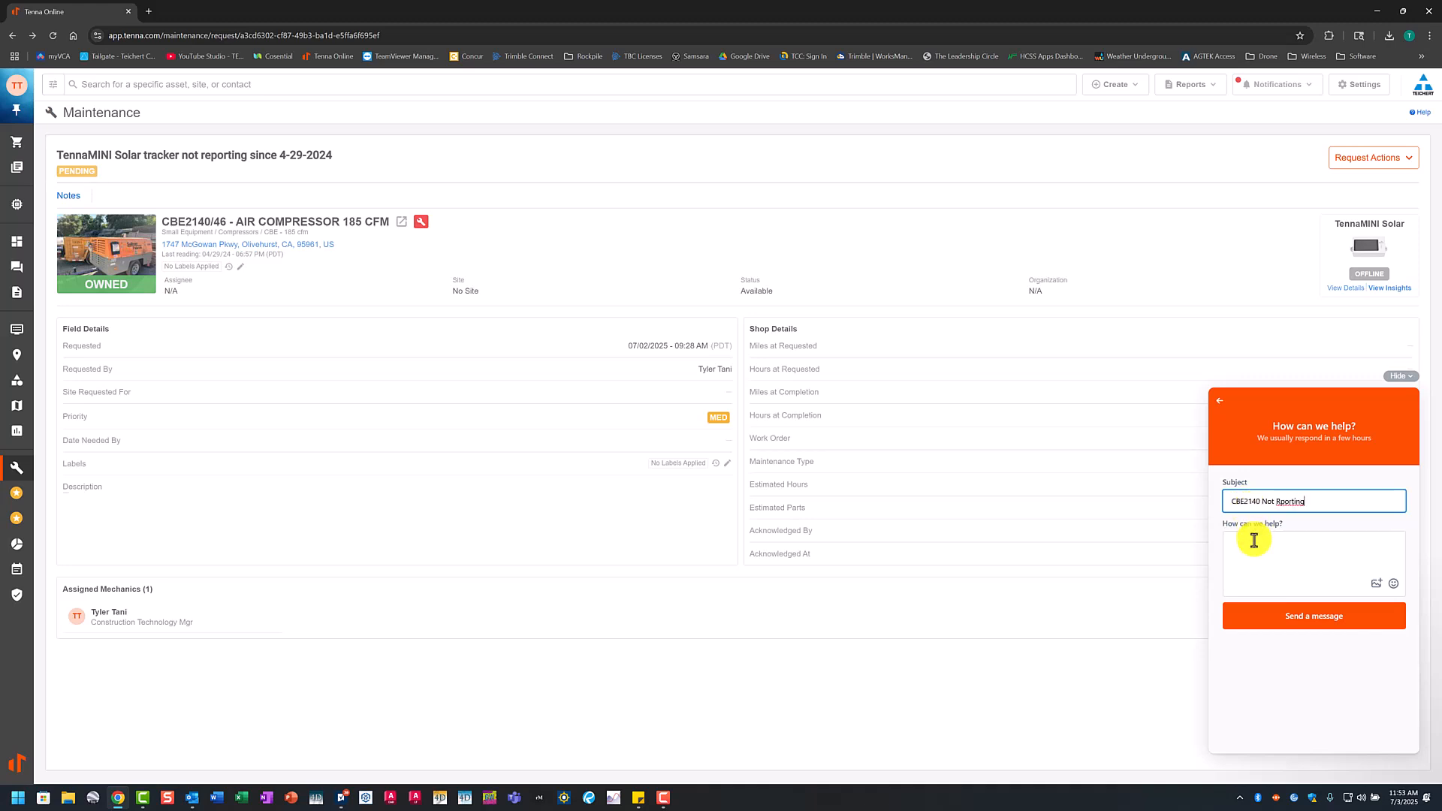
Step: Write the message "Per View Insights, it was suggested we contact Tenna Support for help", send it, and hide the help window
left_click(1251, 539)
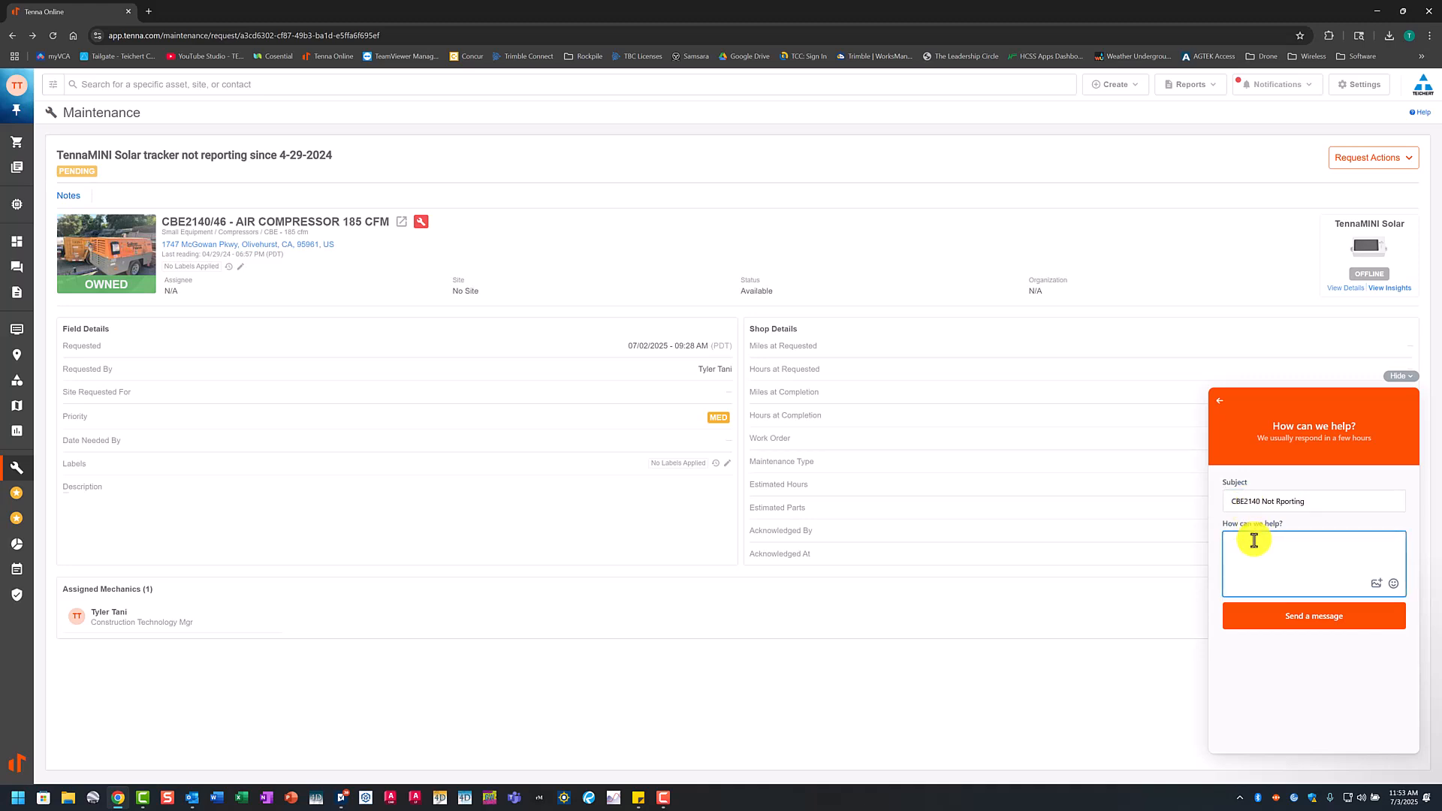
type("Per View Insights, it was suggested we contact Tenna Support for help.")
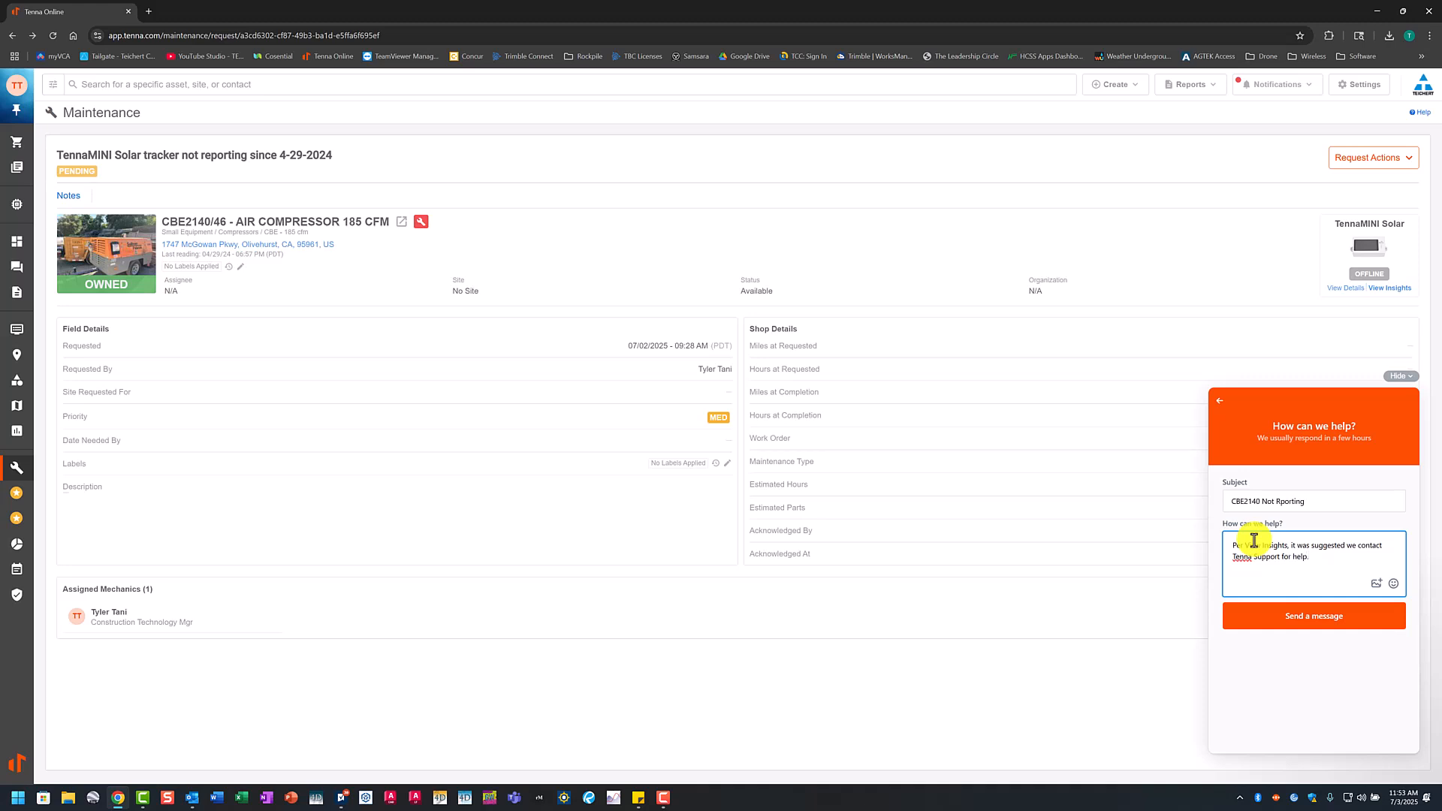
left_click(1314, 614)
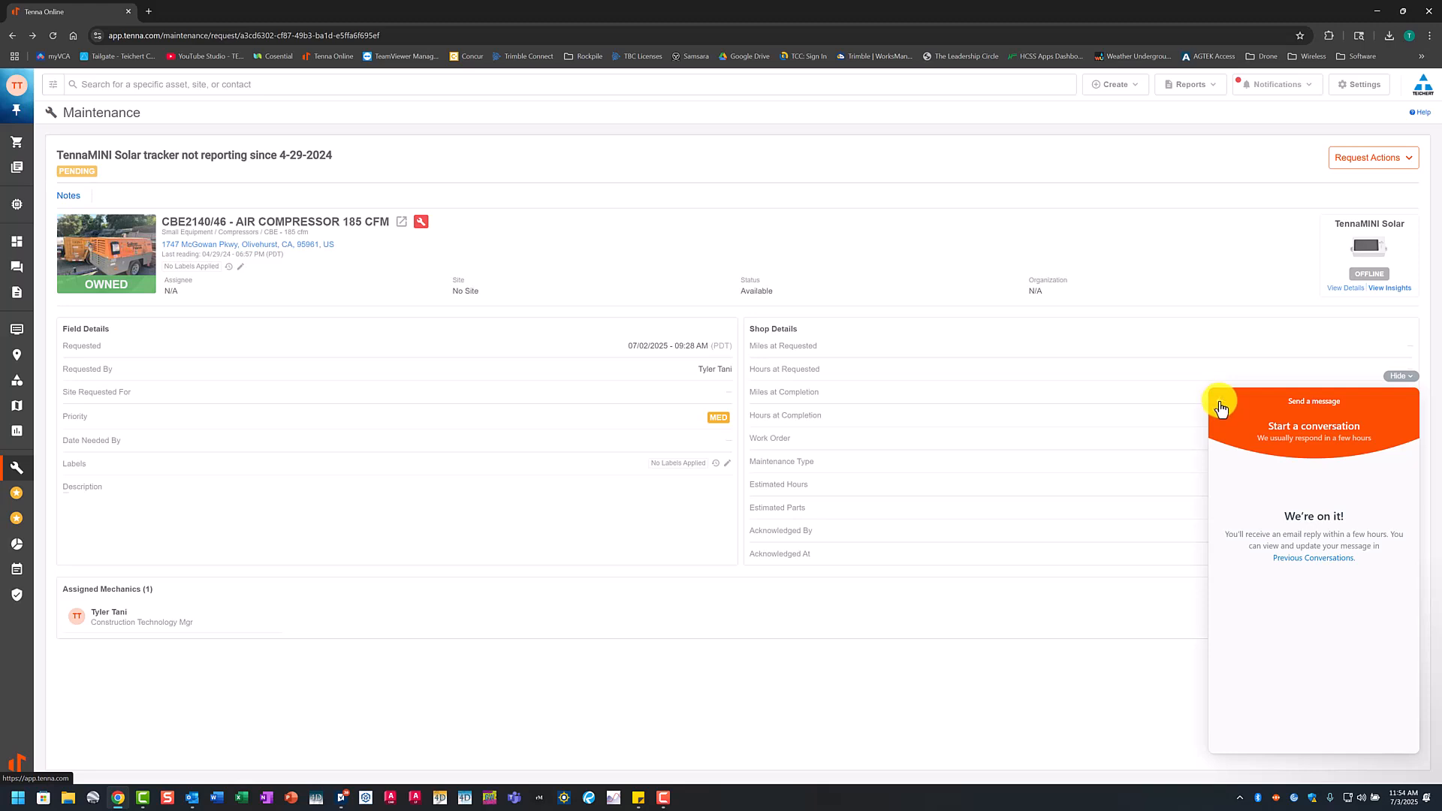
left_click(1400, 377)
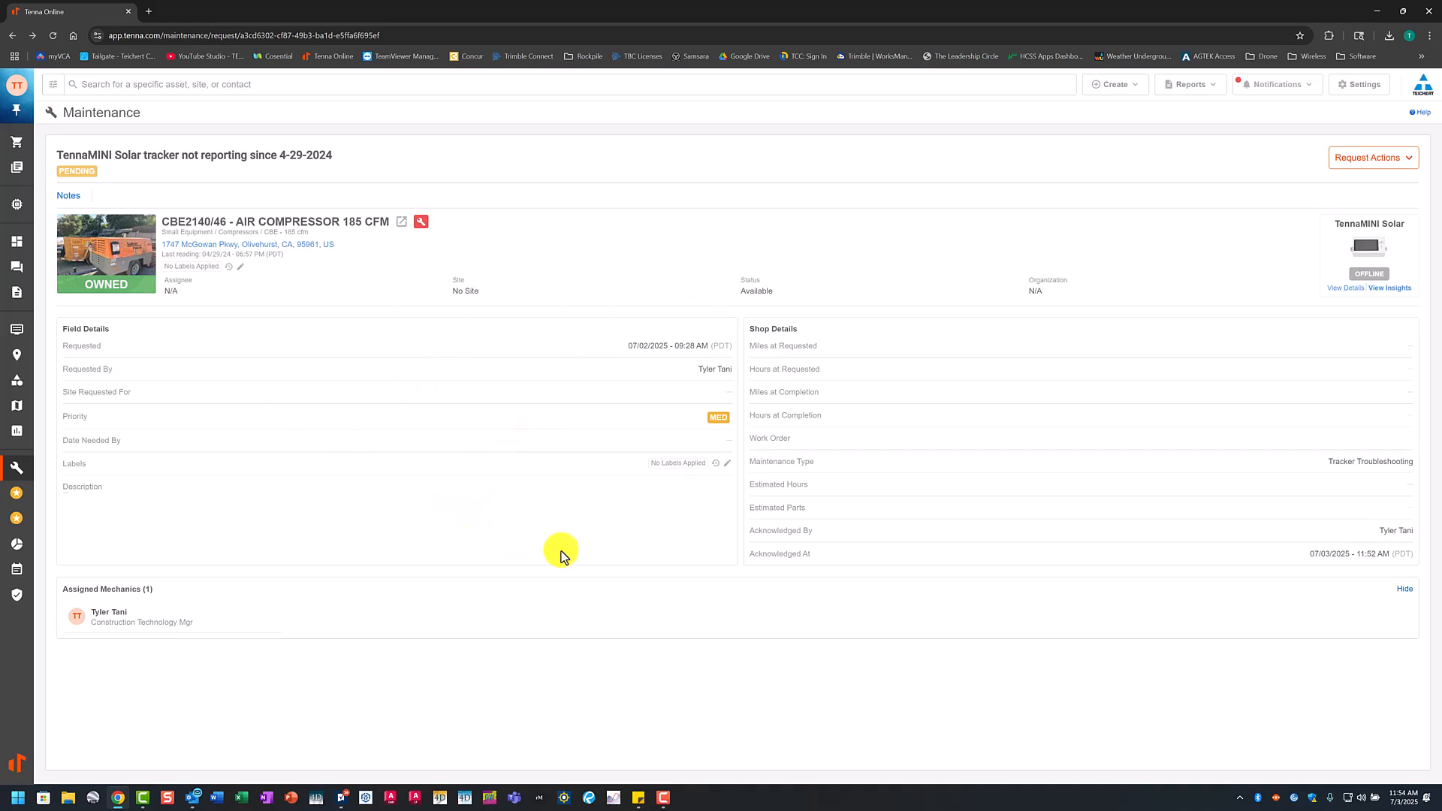
Step: Apply the CONTACTED TENNA SUPPORT label to the air compressor request and check its label history
left_click(728, 464)
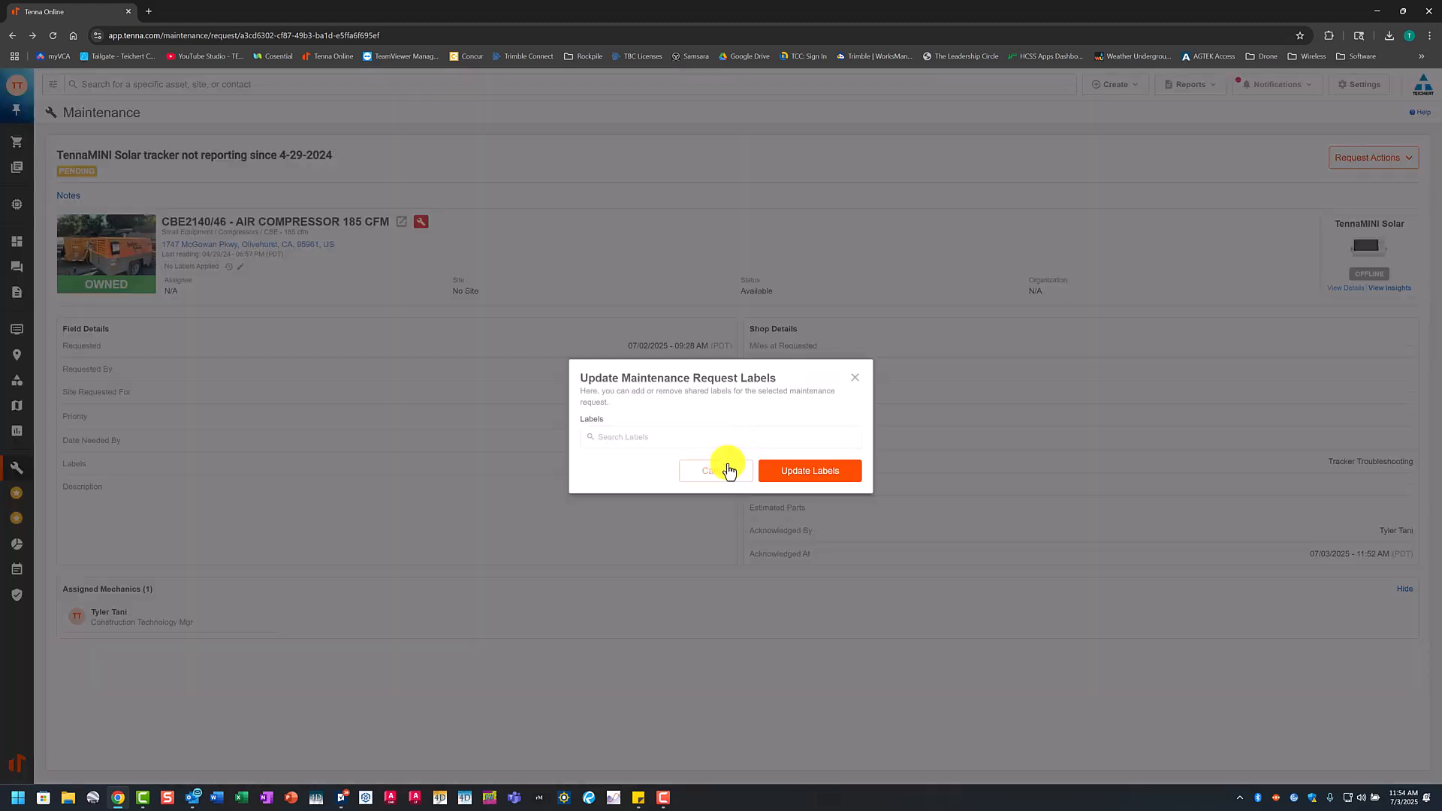
left_click(660, 440)
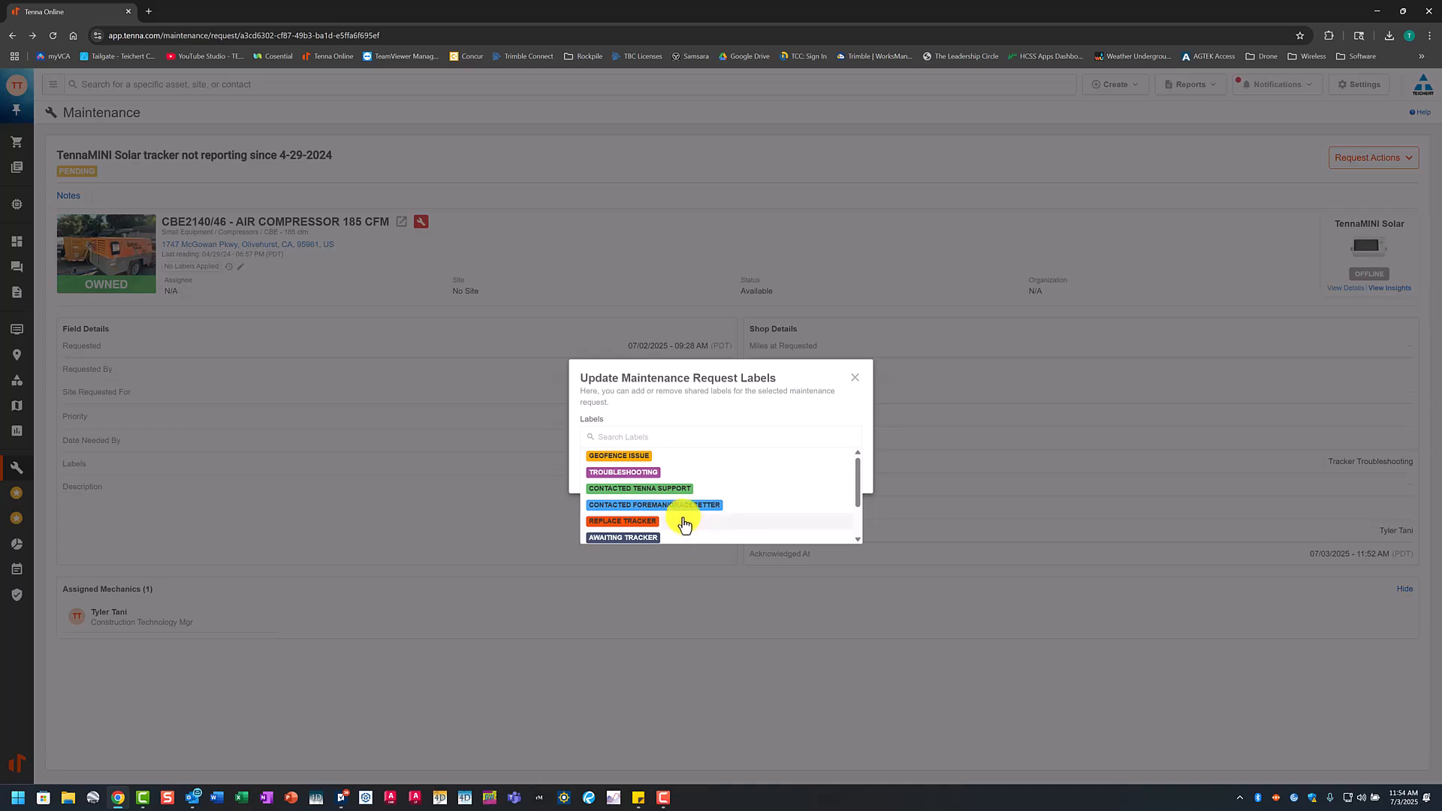
left_click(652, 494)
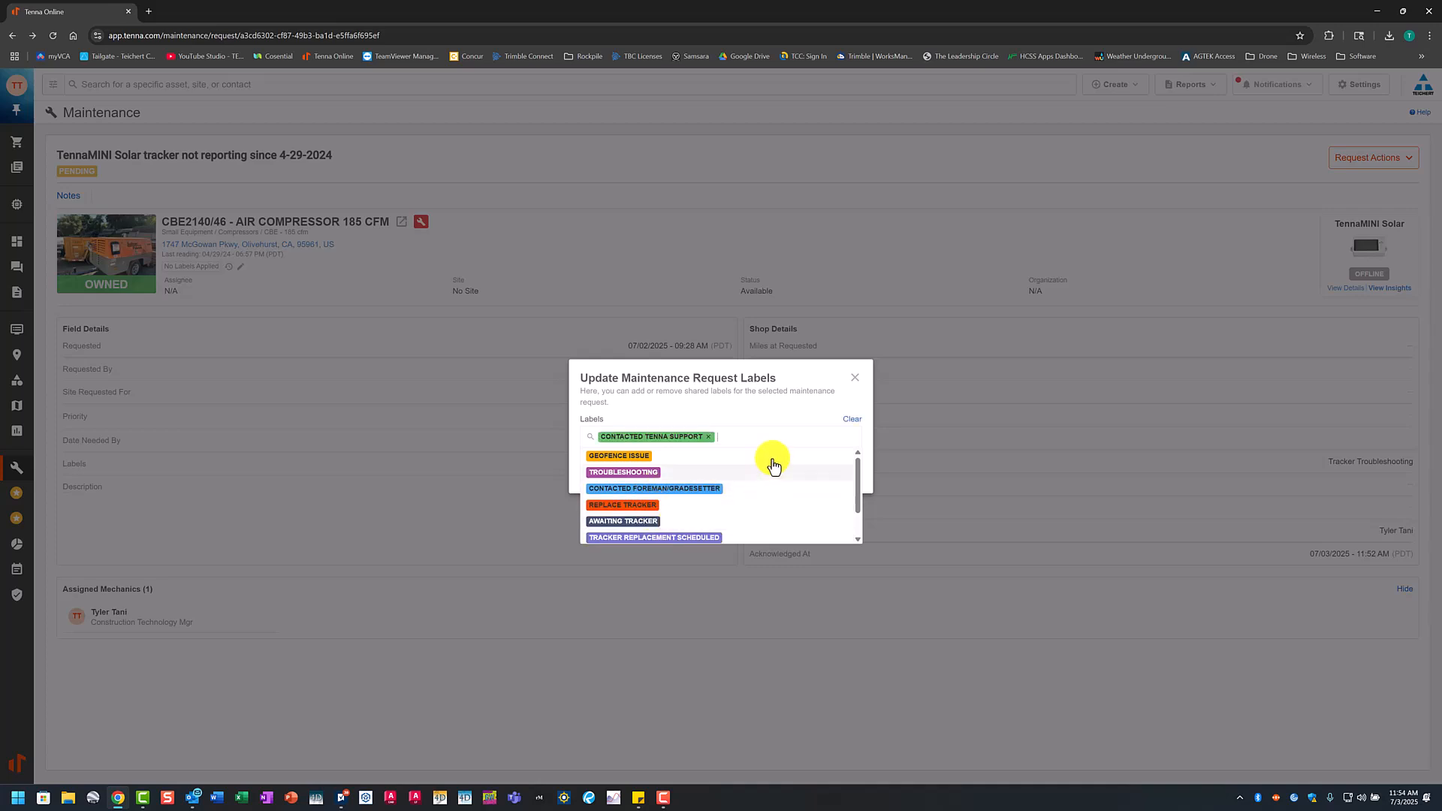
left_click(777, 414)
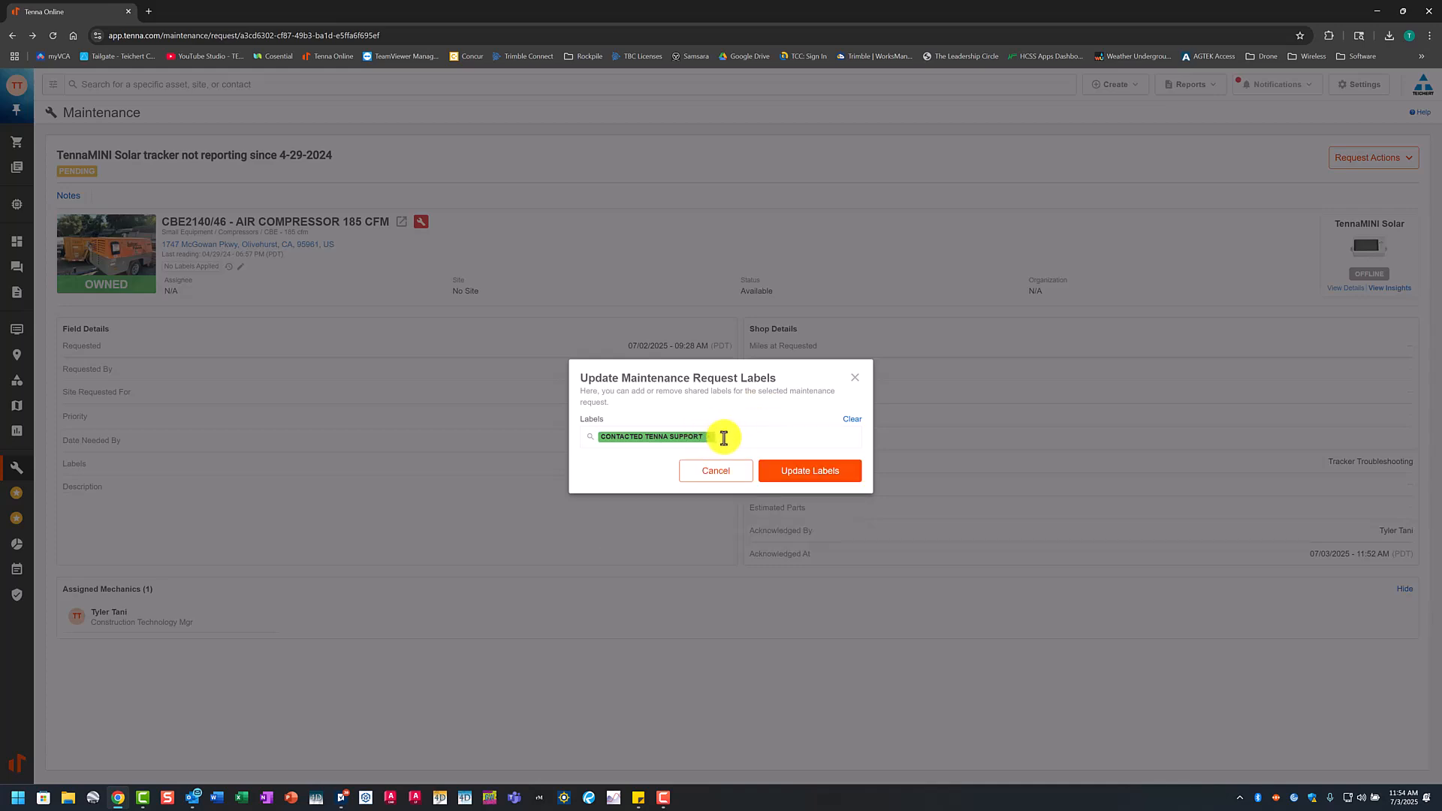
left_click(809, 474)
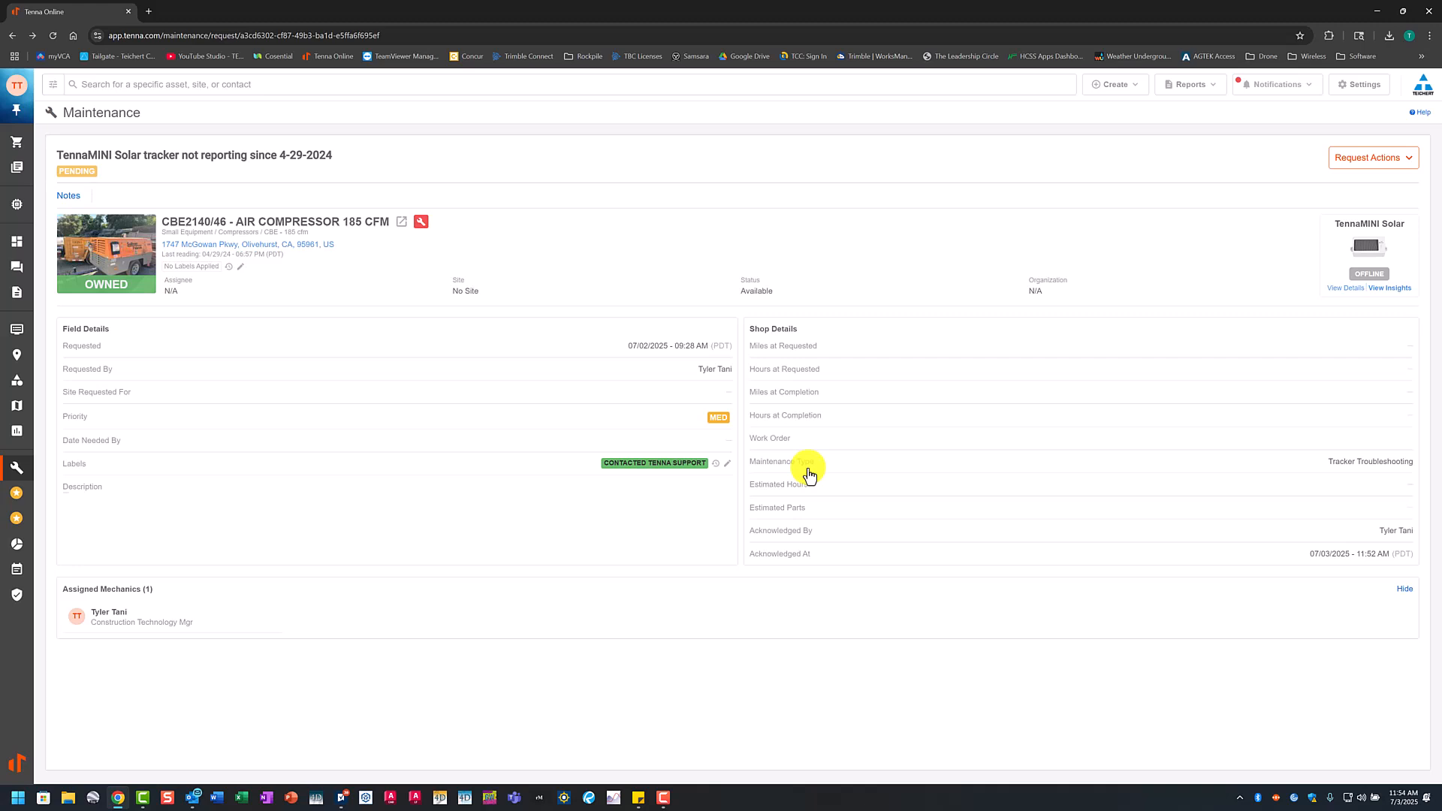
left_click(716, 464)
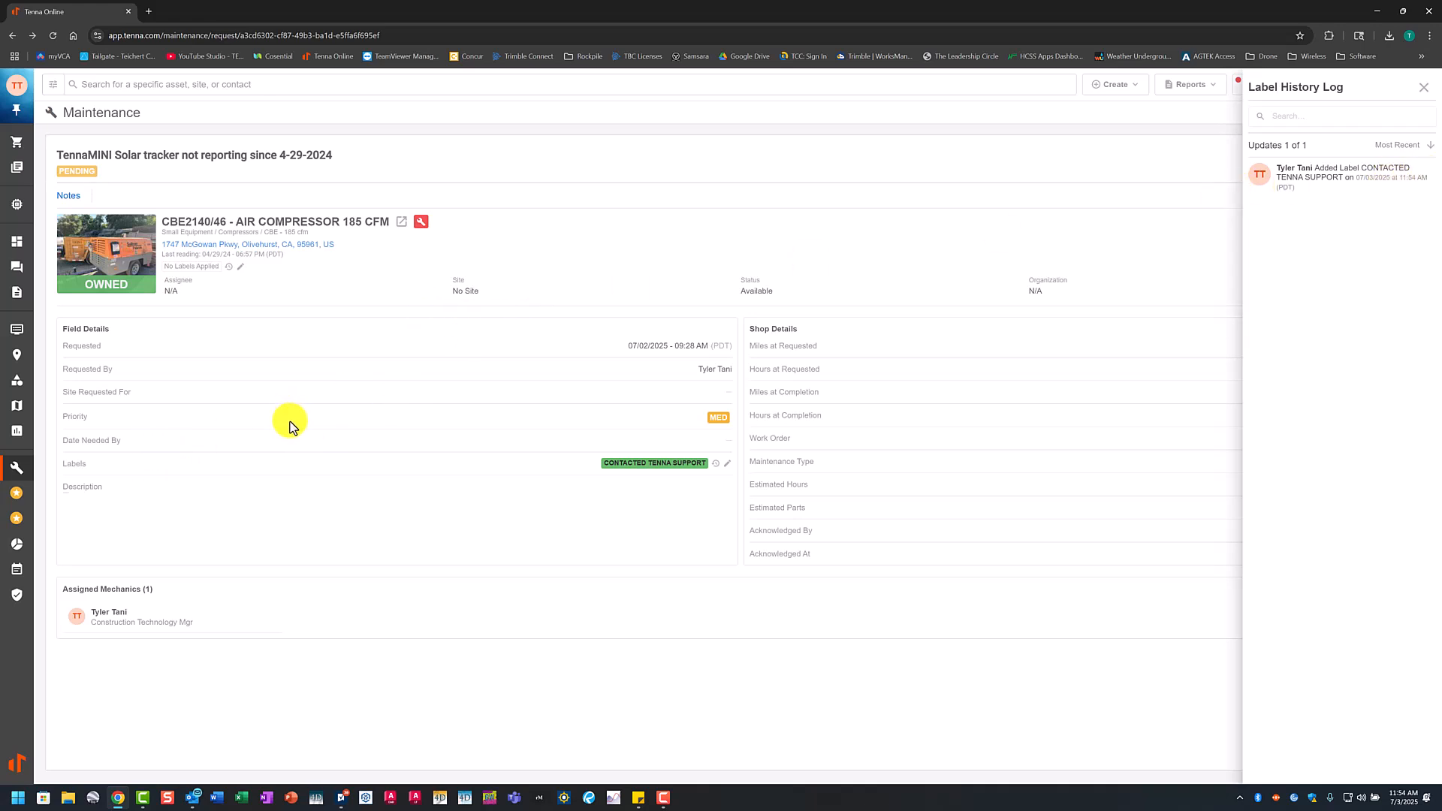
left_click(1423, 87)
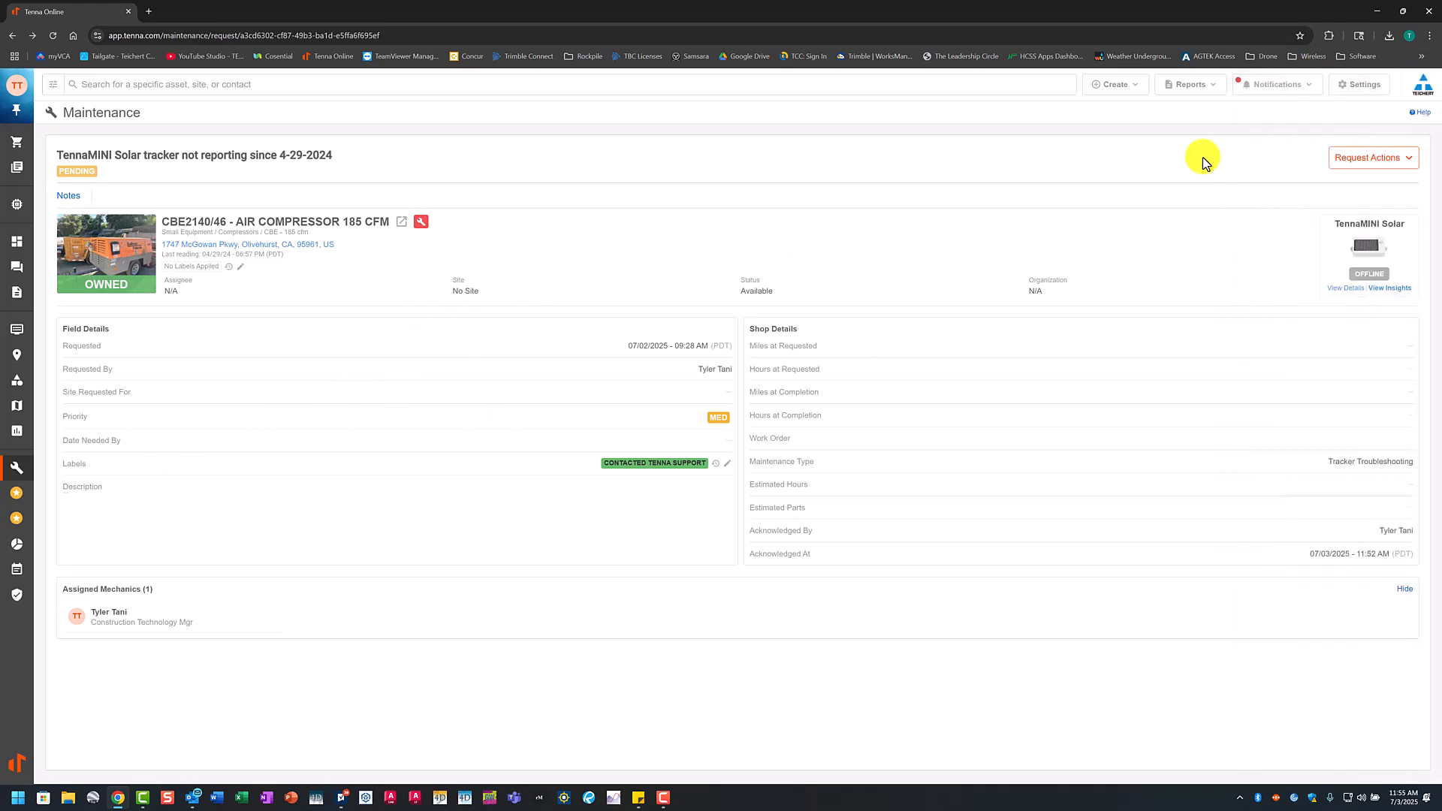
Step: Create a note on the request reading "Emailed Tenna Support for further assistance based on View Insights." and close the notes
left_click(69, 197)
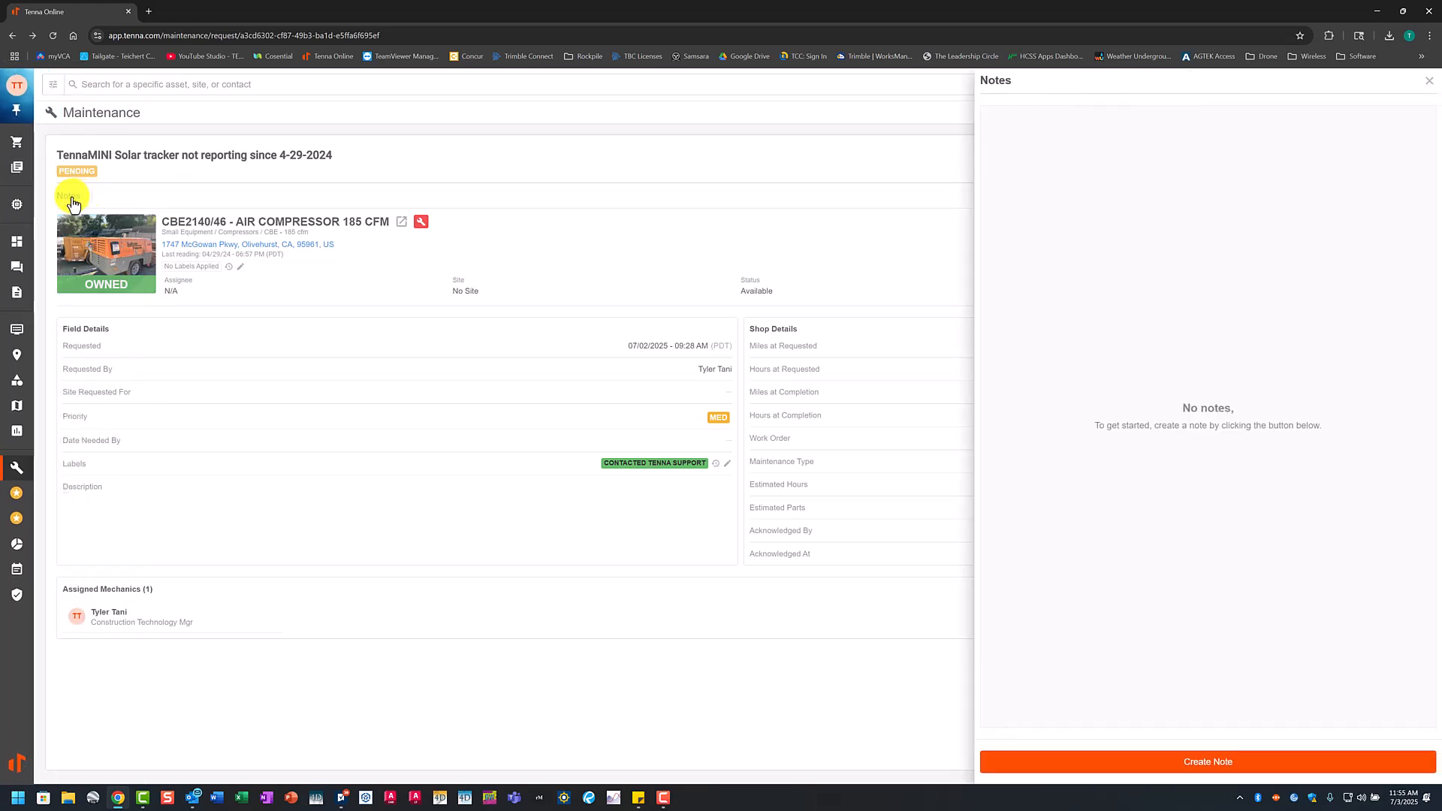
left_click(1232, 761)
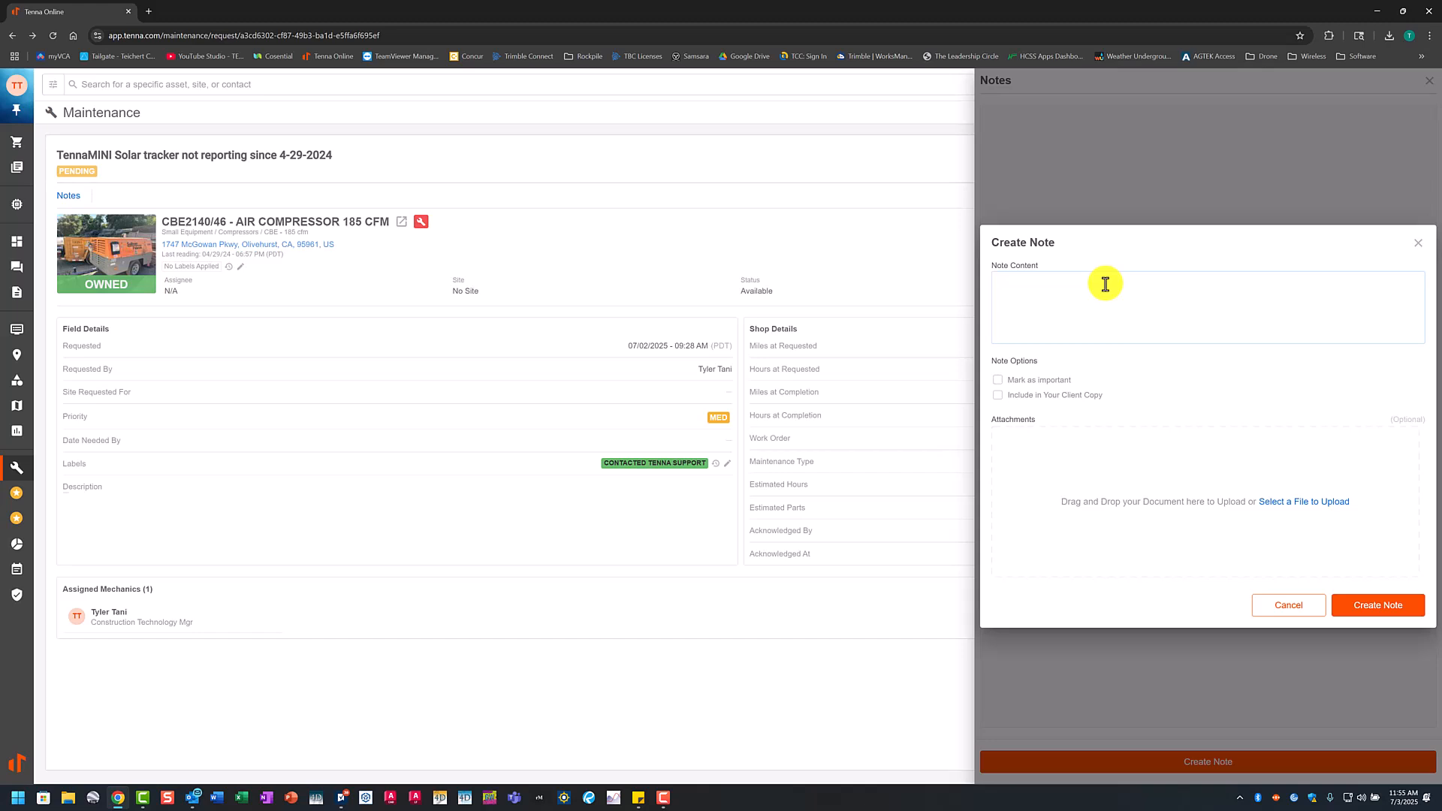
type("Emailed Tenna")
key("BackSpace")
type("ort for further assistance ba")
type("sed on View Insights.")
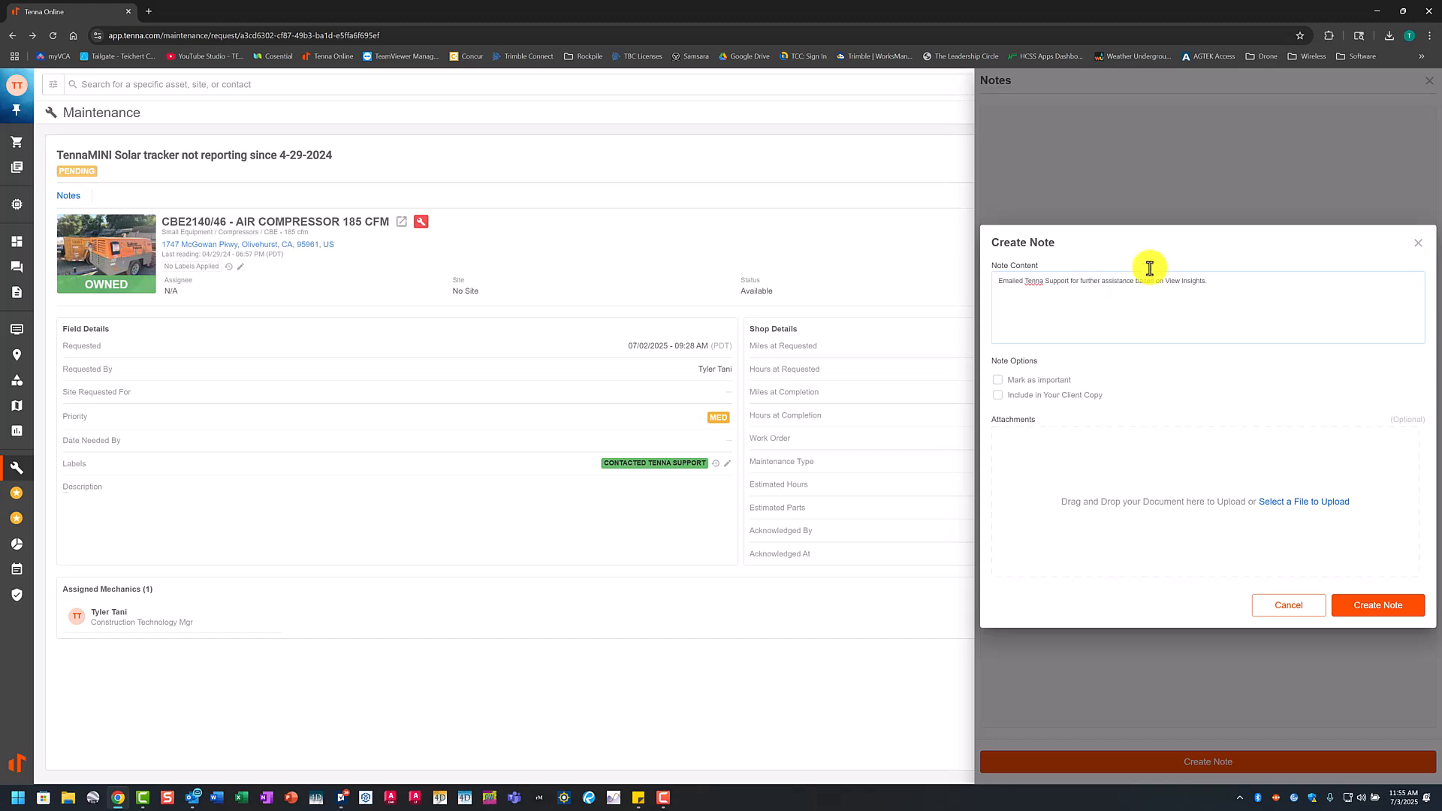
left_click(1375, 607)
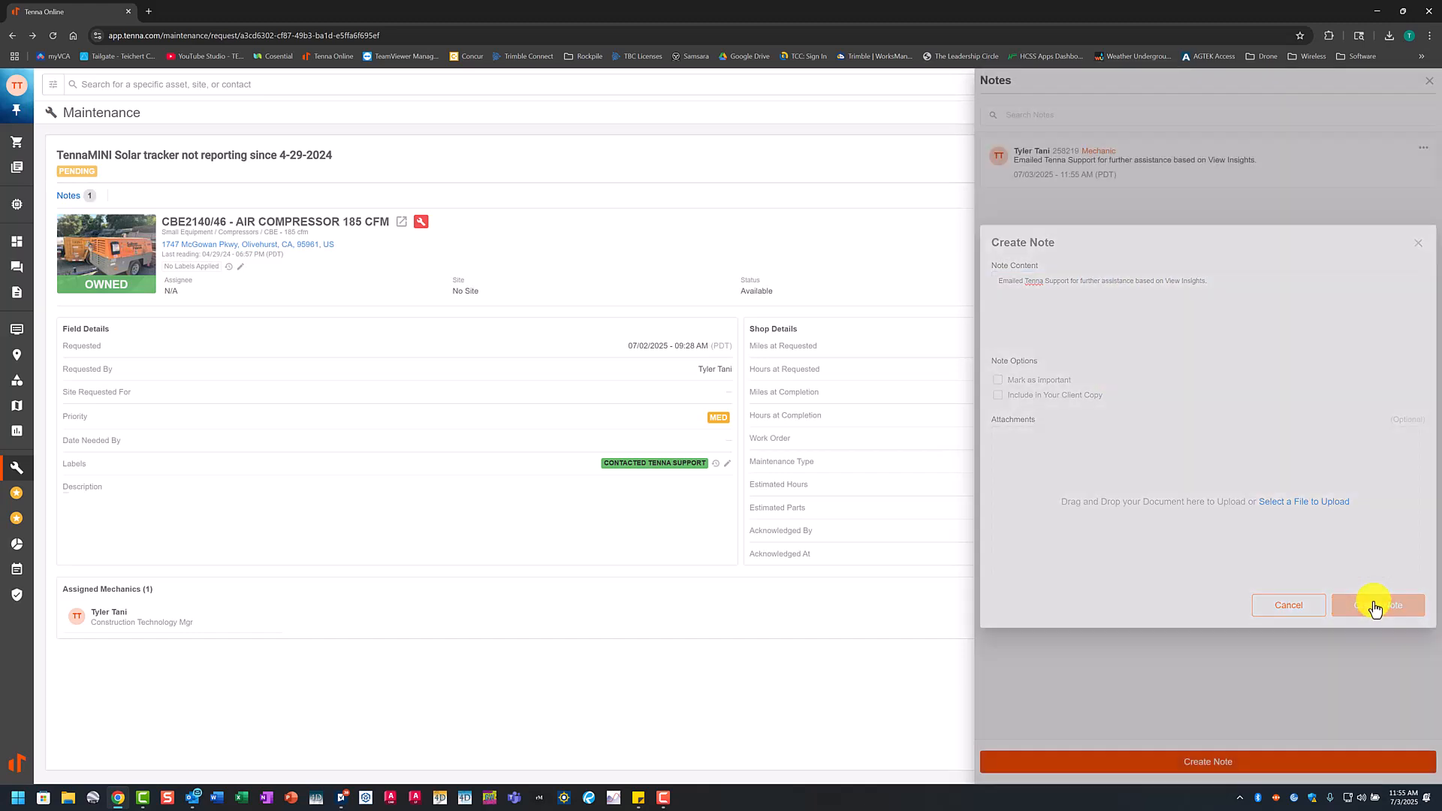
left_click(1430, 80)
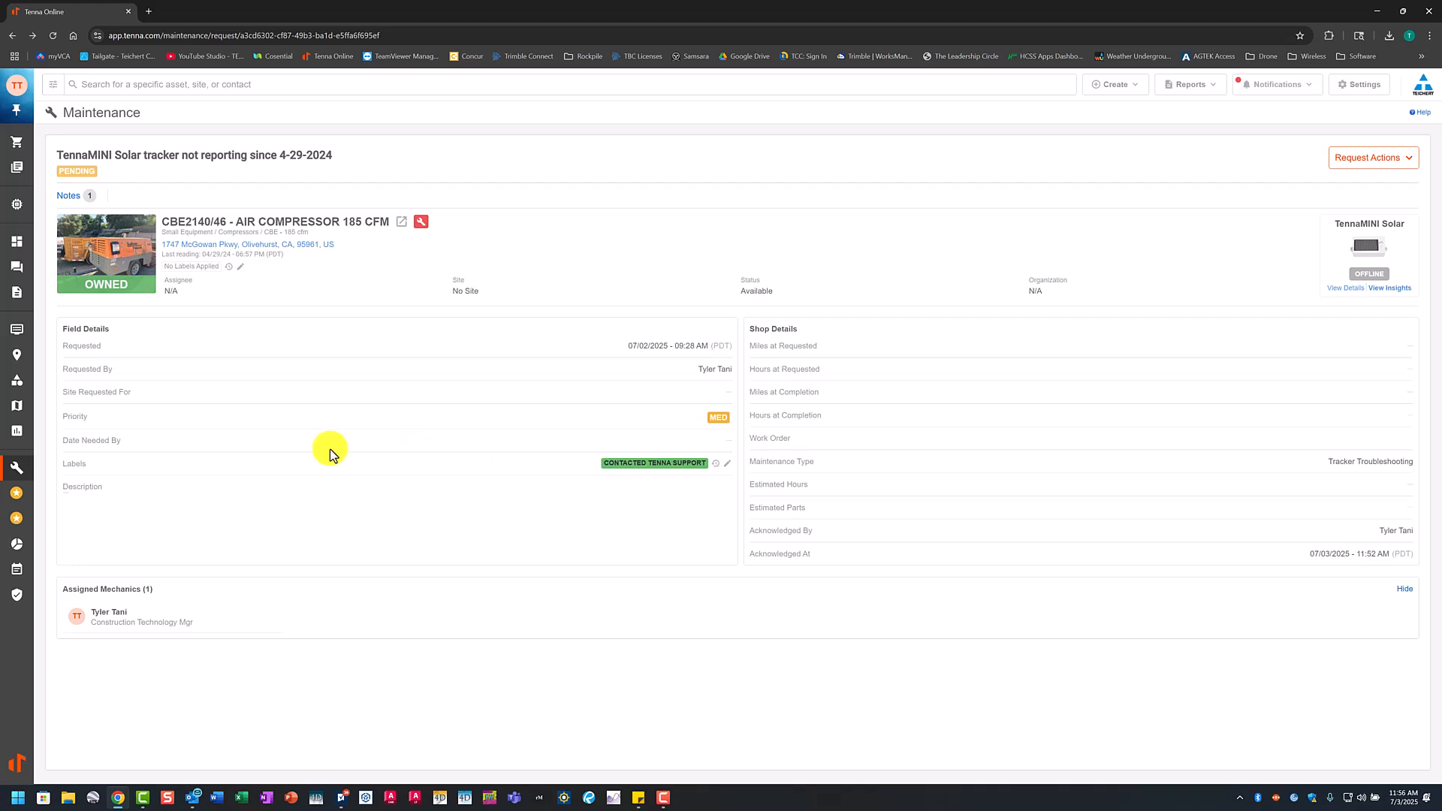
Step: Return to the maintenance requests list and check the label marker on the AIR COMPRESSOR 185 CFM request
mouse_move(22, 472)
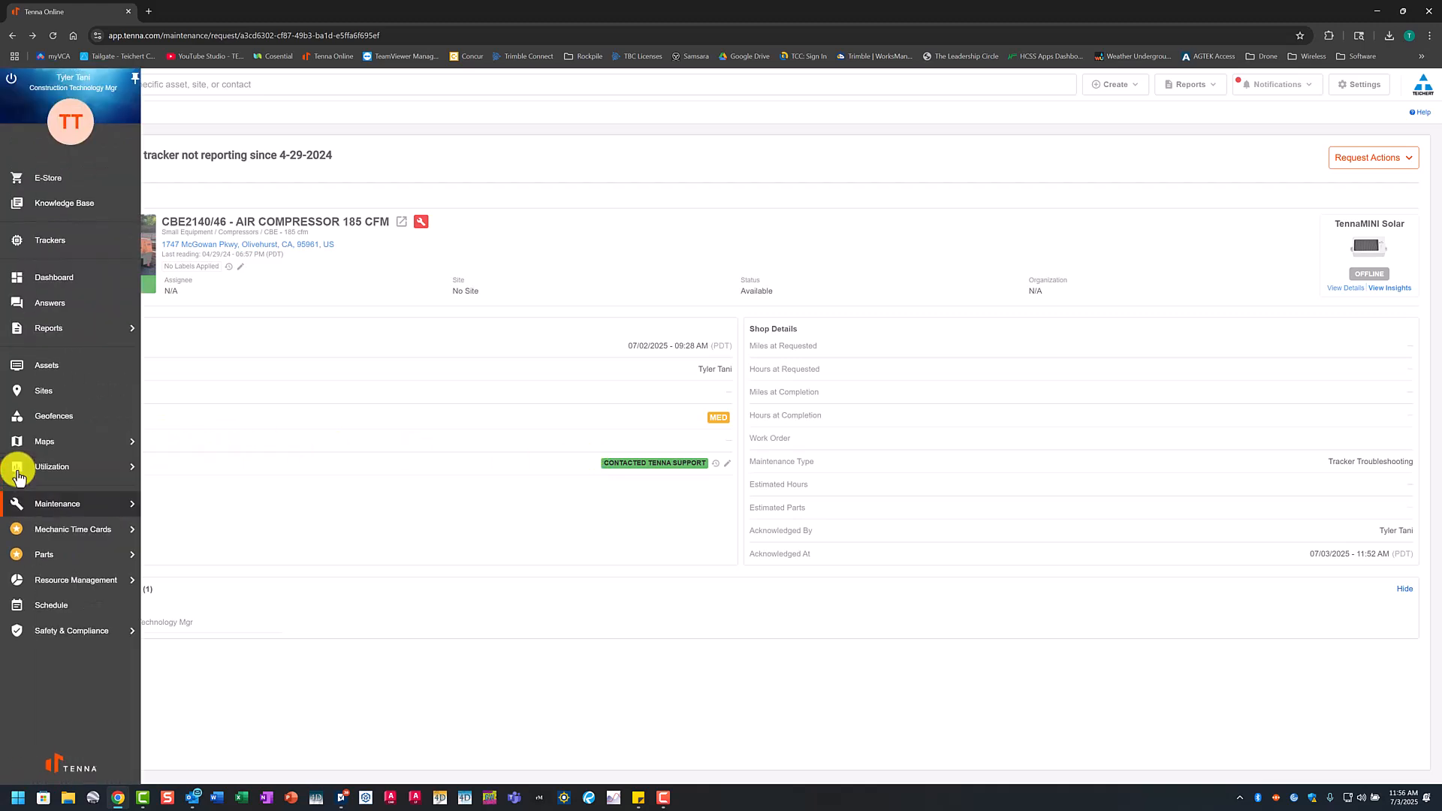
left_click(76, 507)
left_click(502, 244)
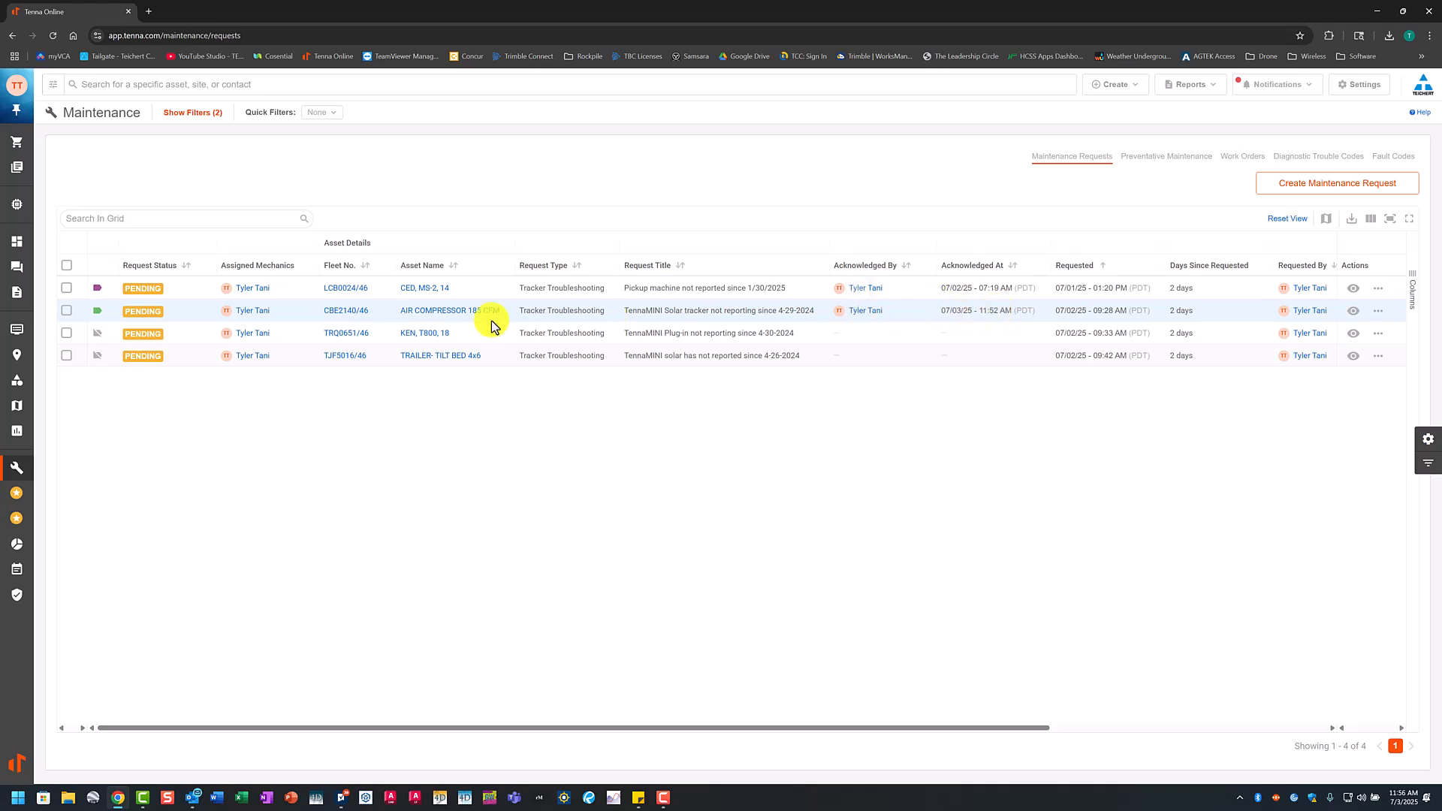
mouse_move(97, 310)
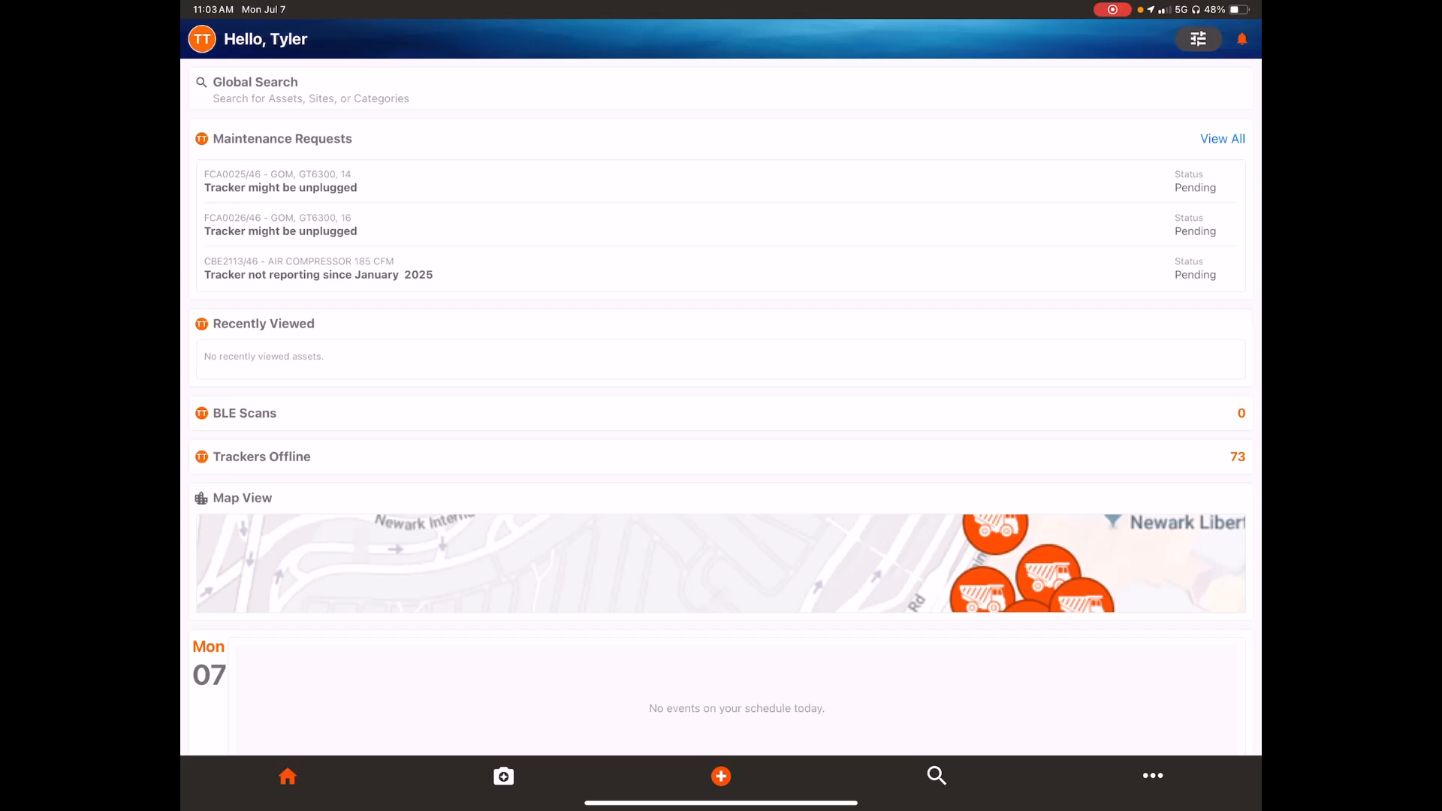
Step: In the Tenna mobile app, view all maintenance requests and acknowledge the KEN, T800, 18 request
left_click(1222, 139)
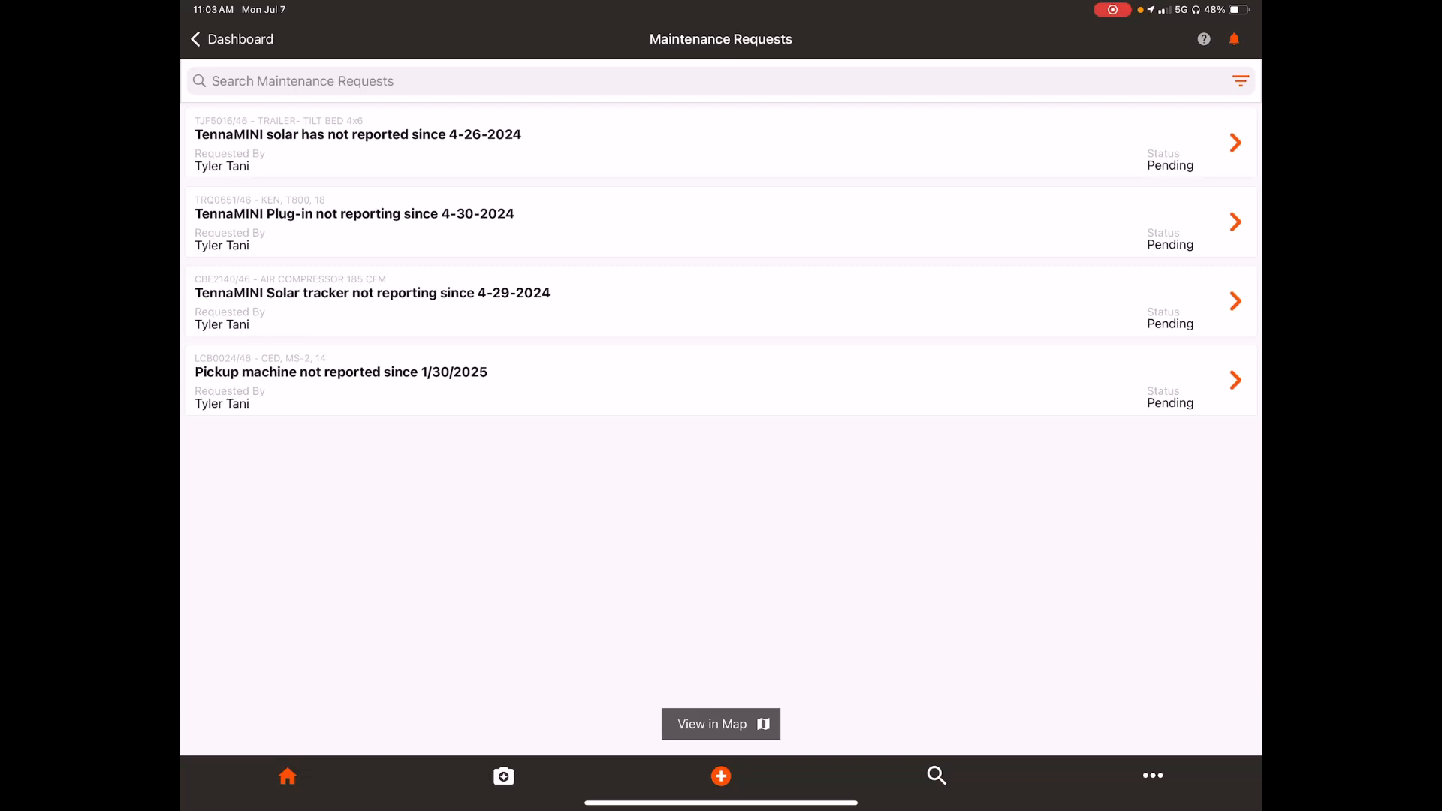
left_click(722, 223)
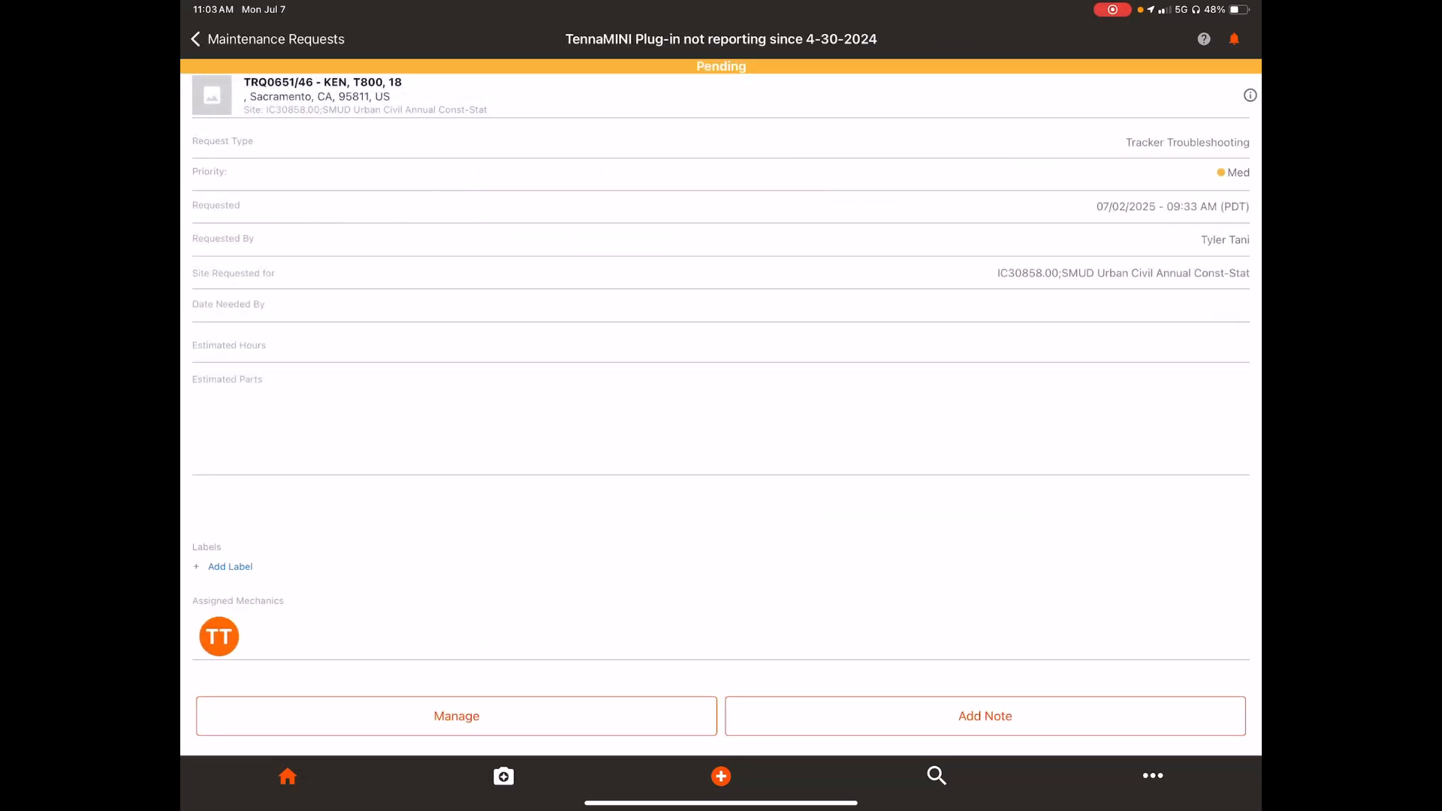
left_click(457, 716)
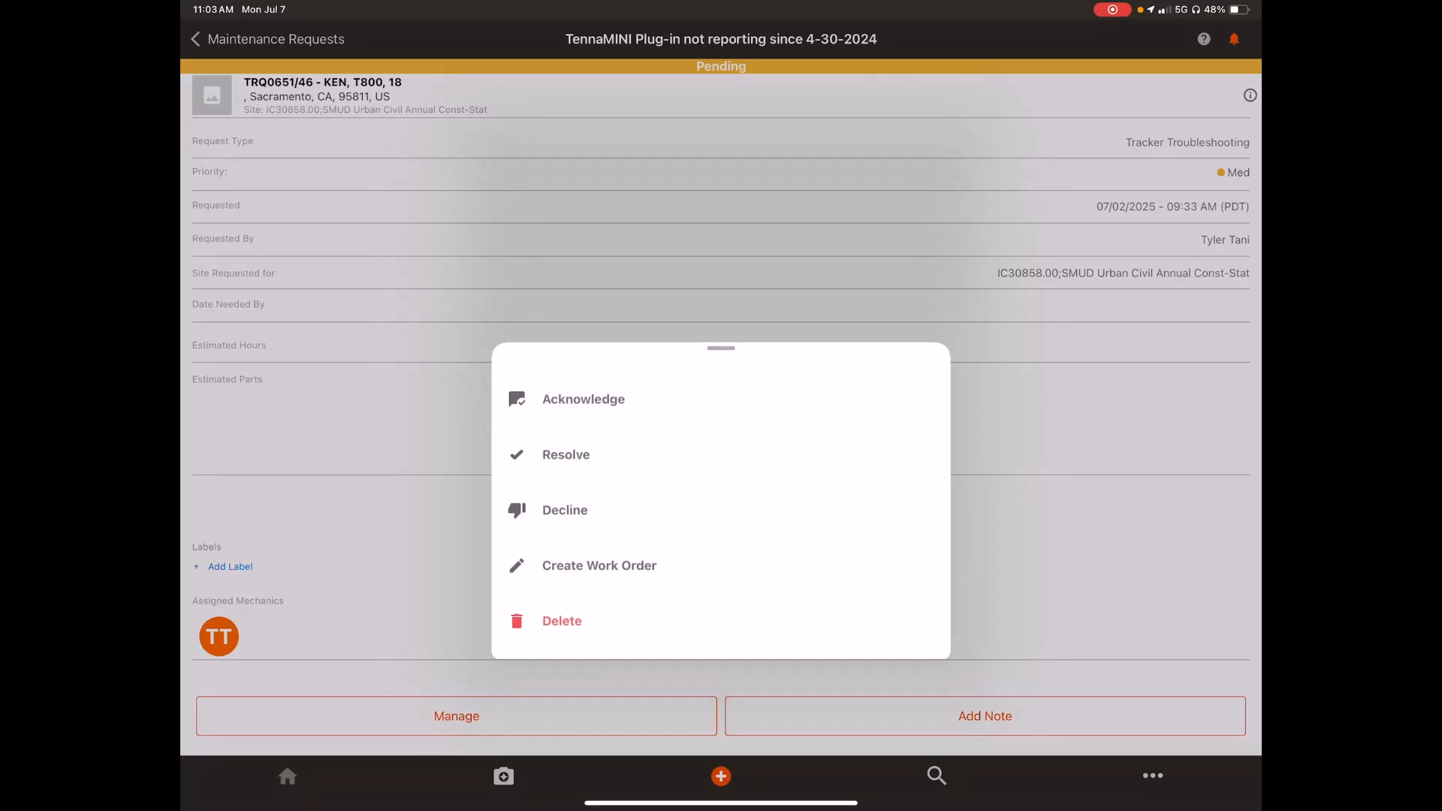
left_click(583, 399)
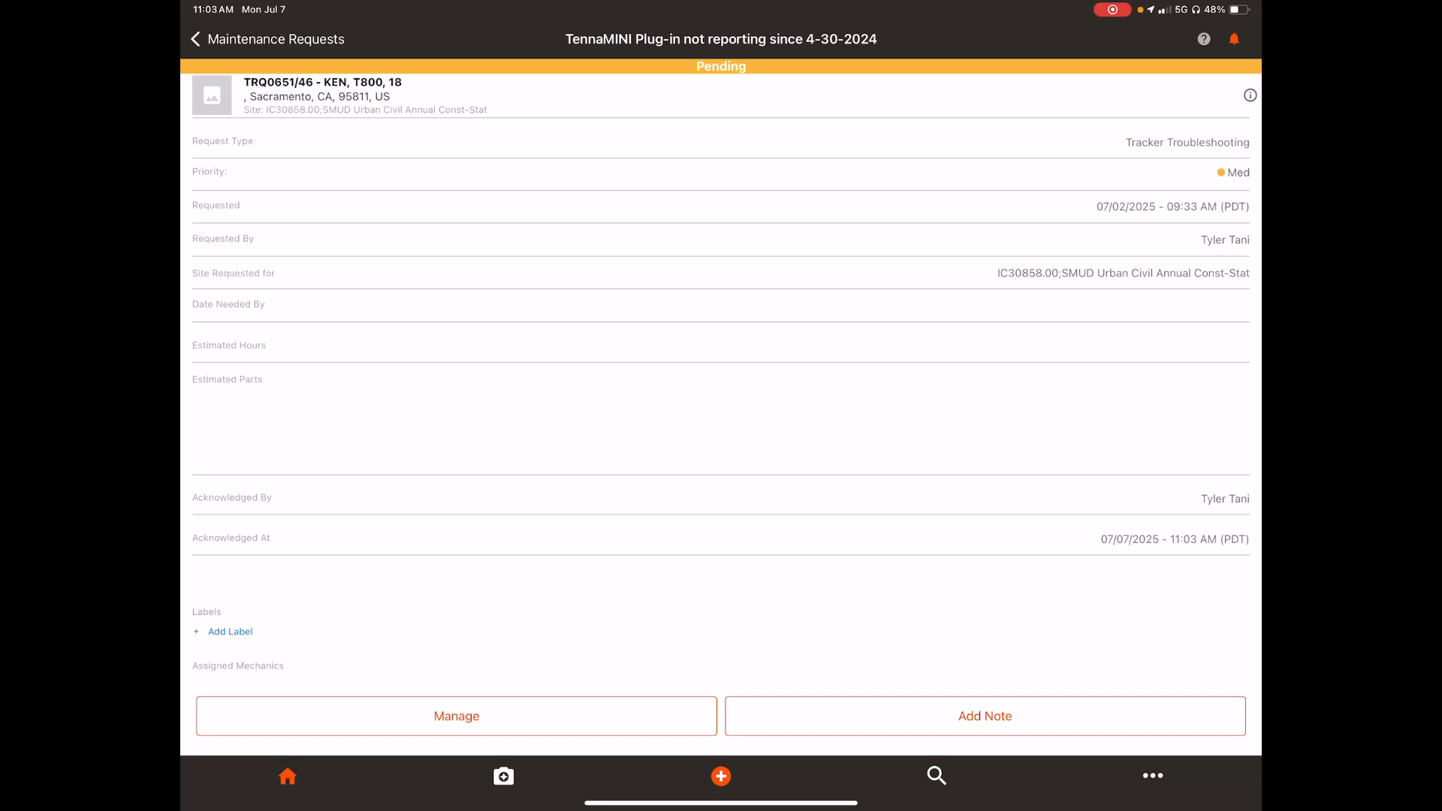
Step: Apply the REPLACE TRACKER label to the KEN, T800, 18 request
left_click(230, 631)
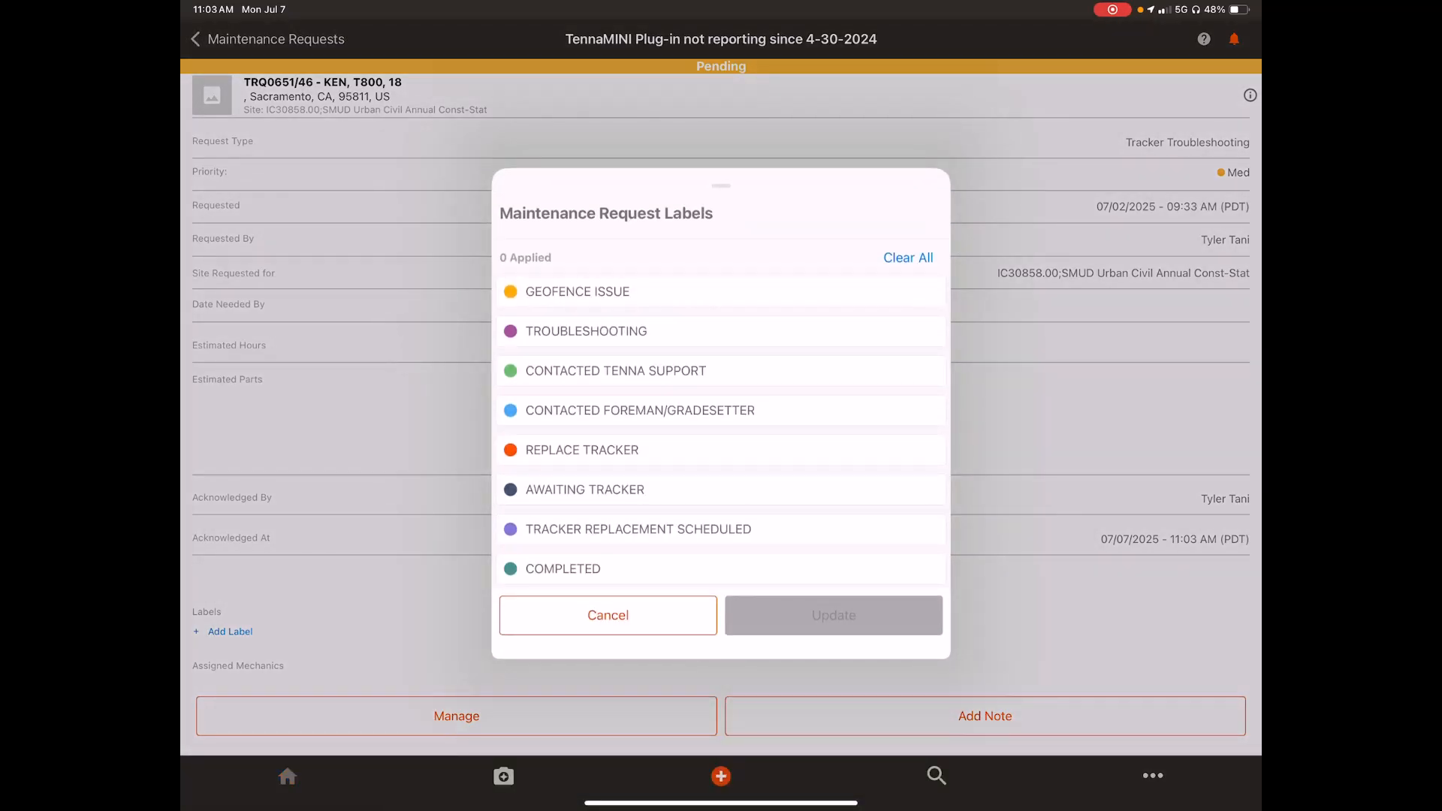
left_click(582, 450)
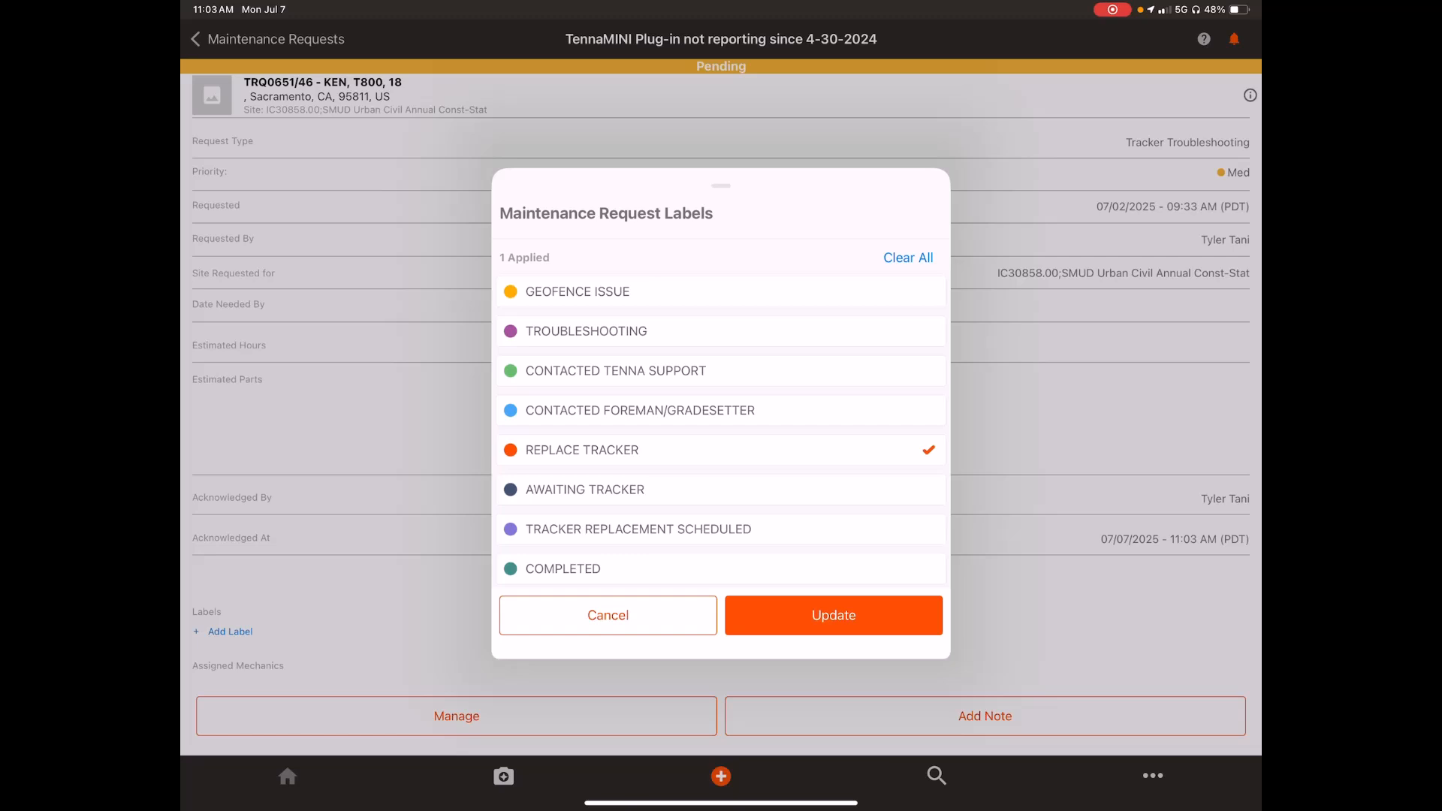
left_click(834, 615)
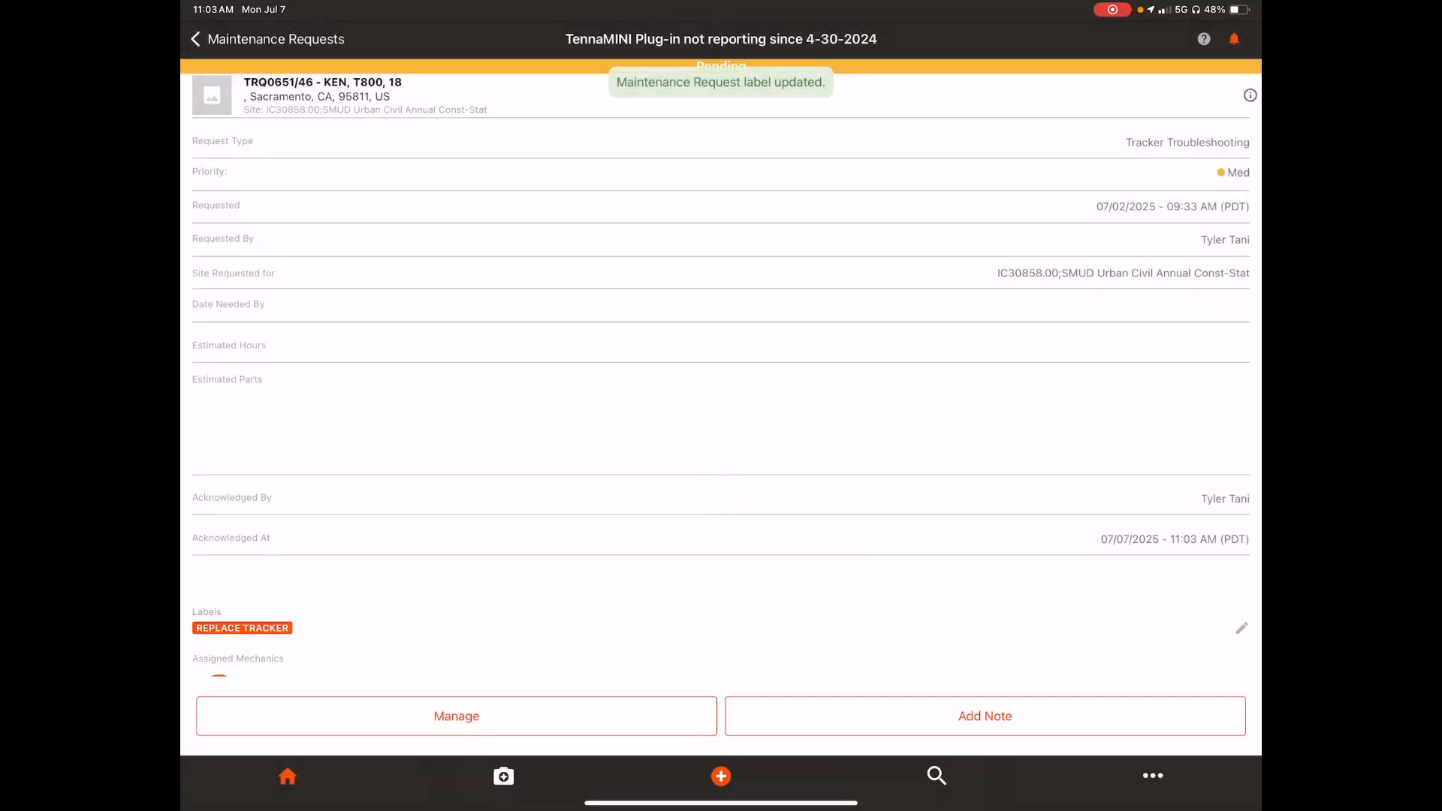
Step: Start a note on the KEN, T800, 18 request with the content "Tracker needs to be replaced."
left_click(985, 716)
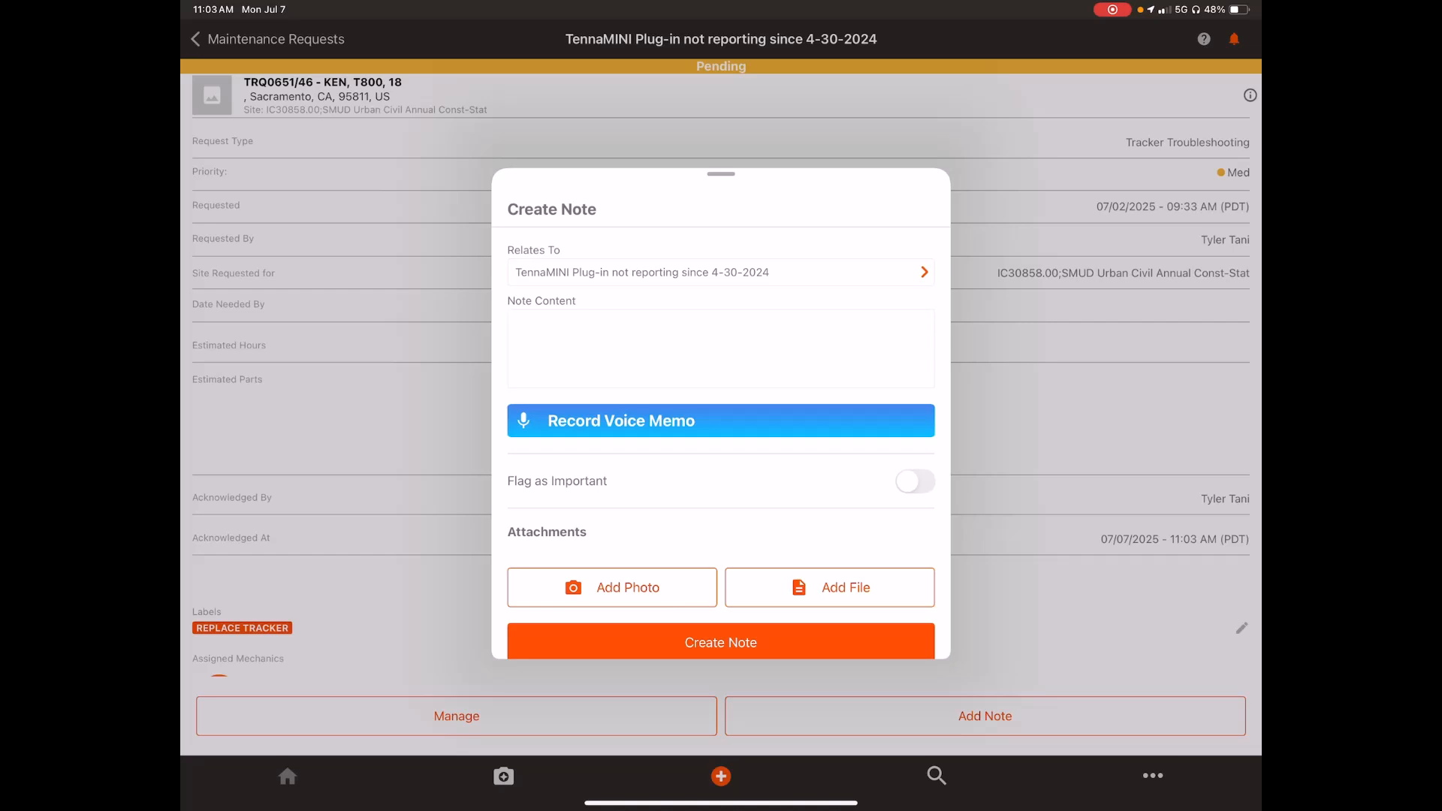
left_click(721, 349)
type("Trac")
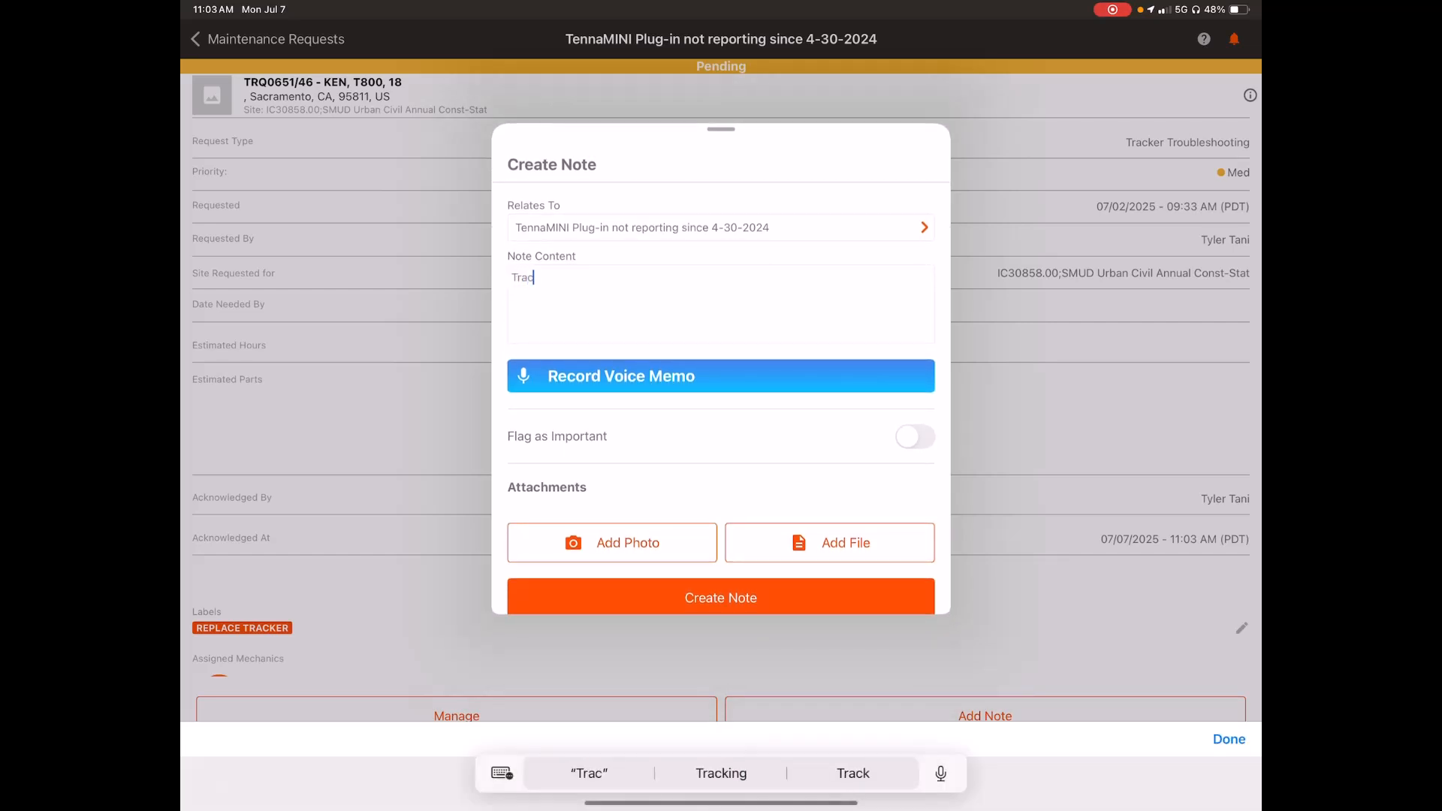
type("ker needs")
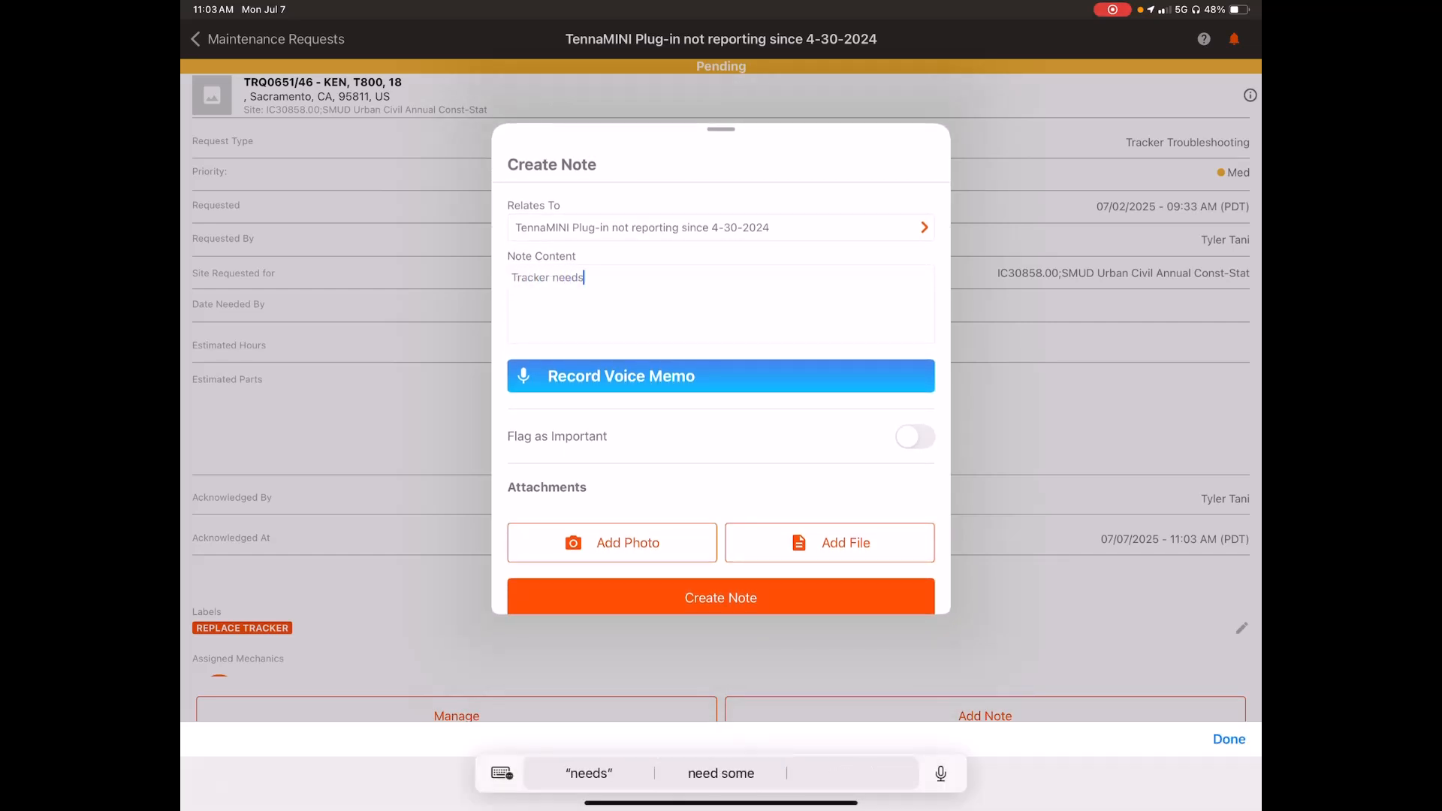
type(" to be rep")
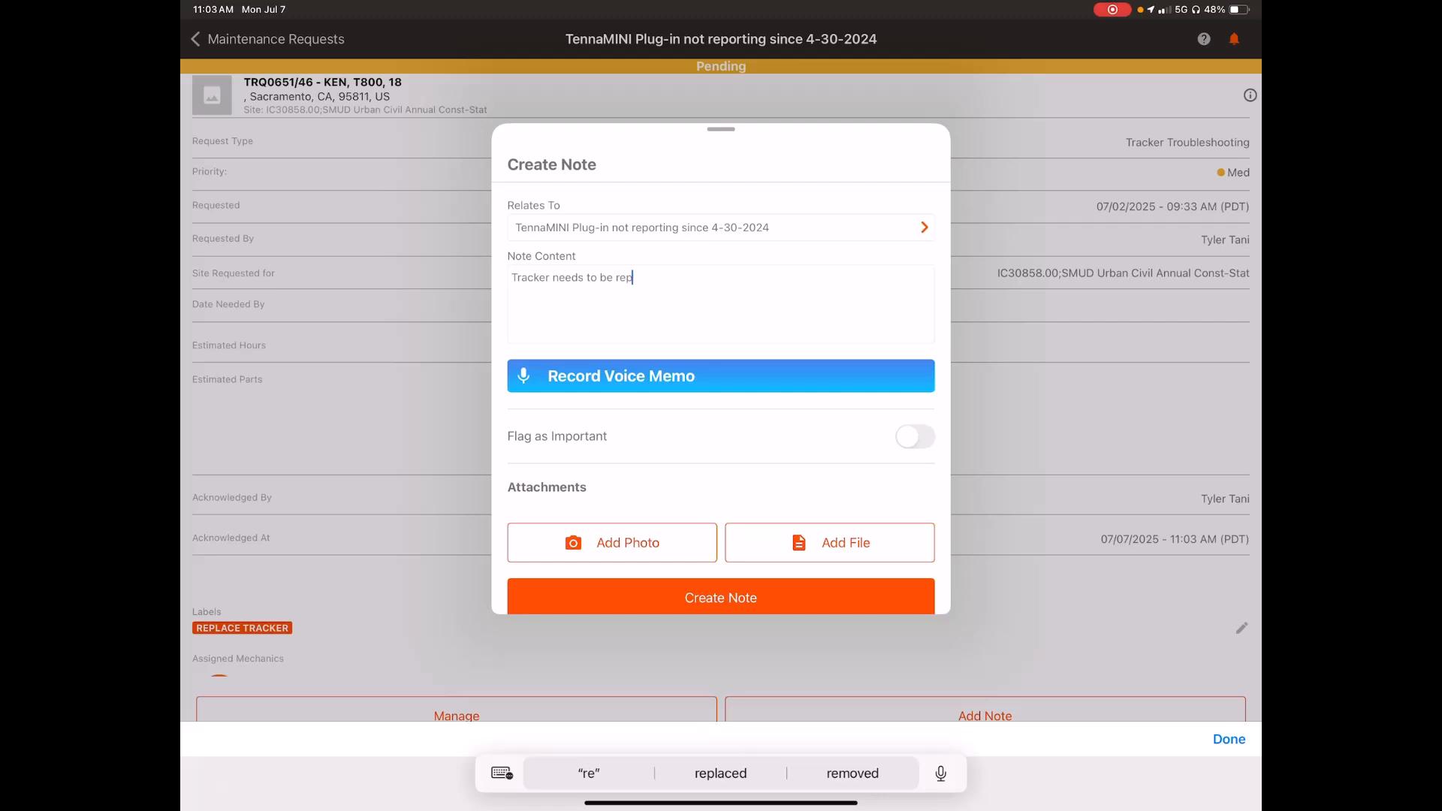
type("laced")
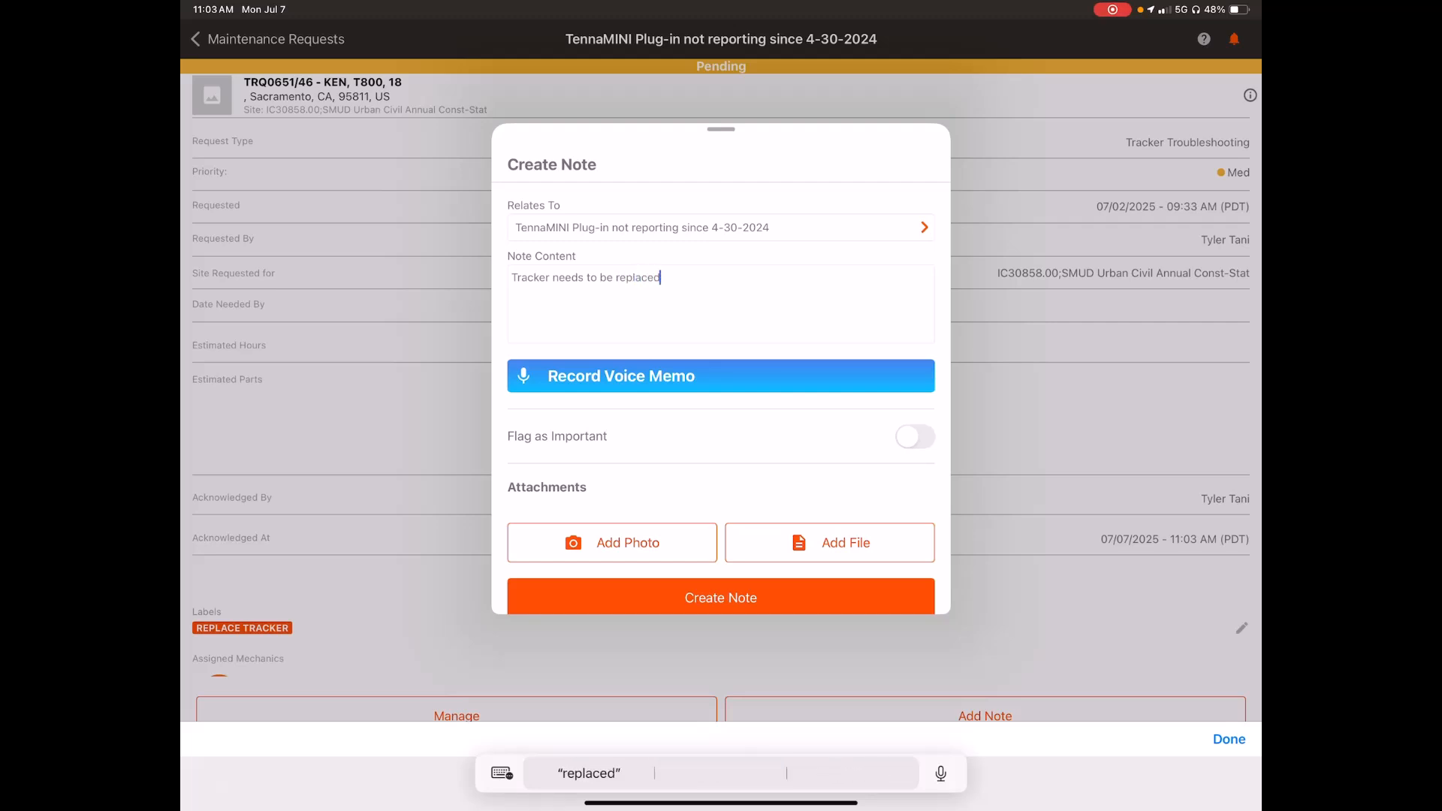
type(".")
Step: Attach a newly taken camera photo of the scene outside to the note and create the note
left_click(612, 543)
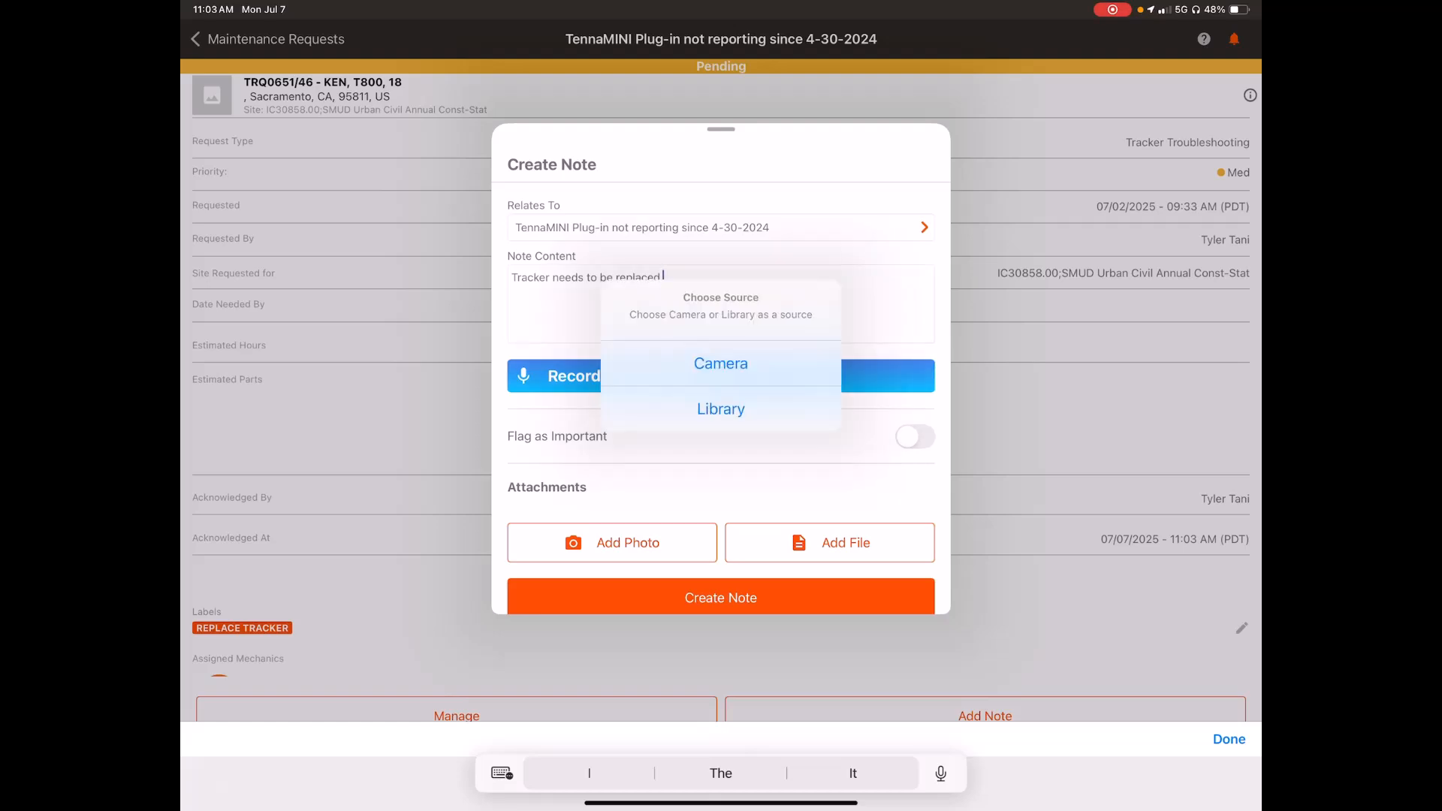
left_click(722, 363)
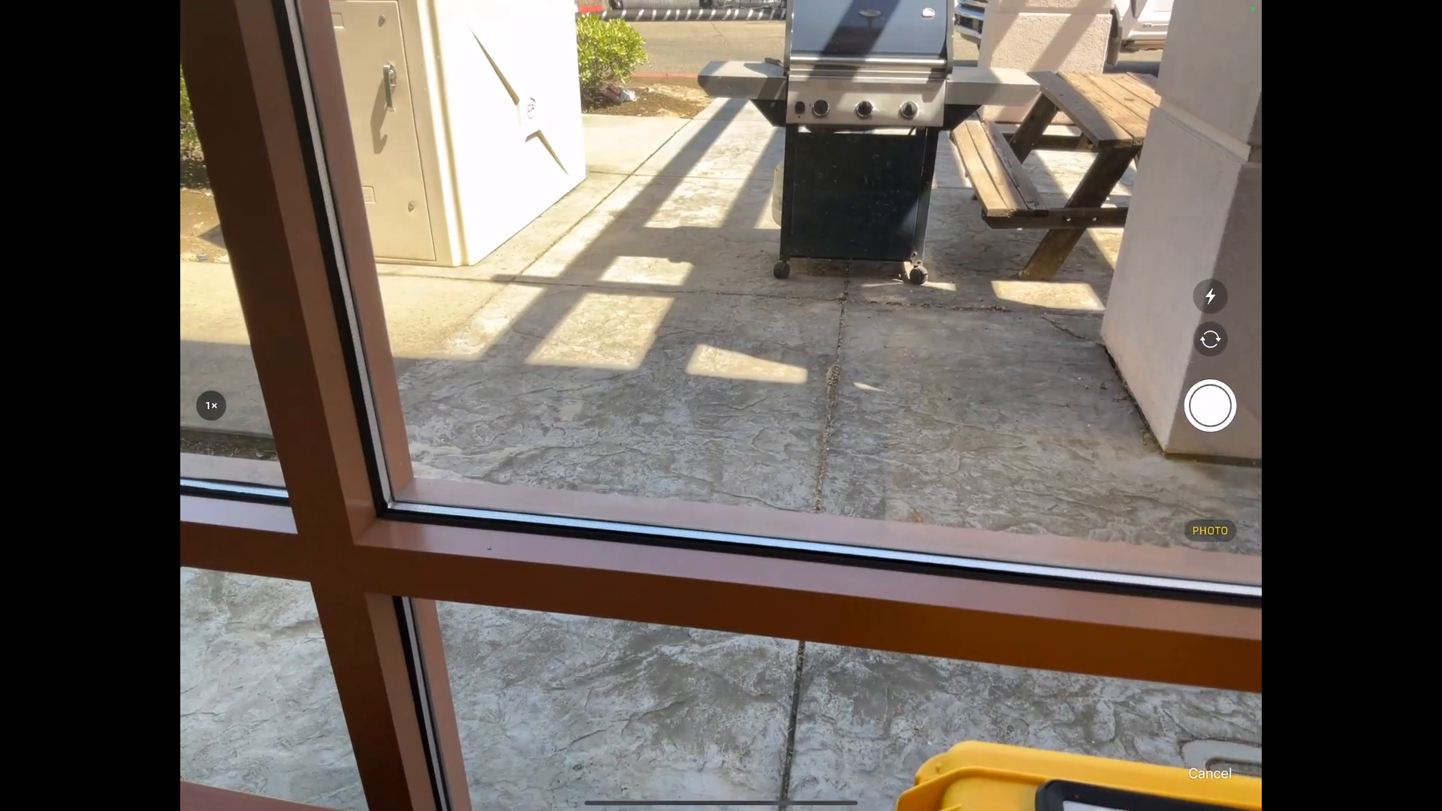
scroll(721, 405, "up", 2)
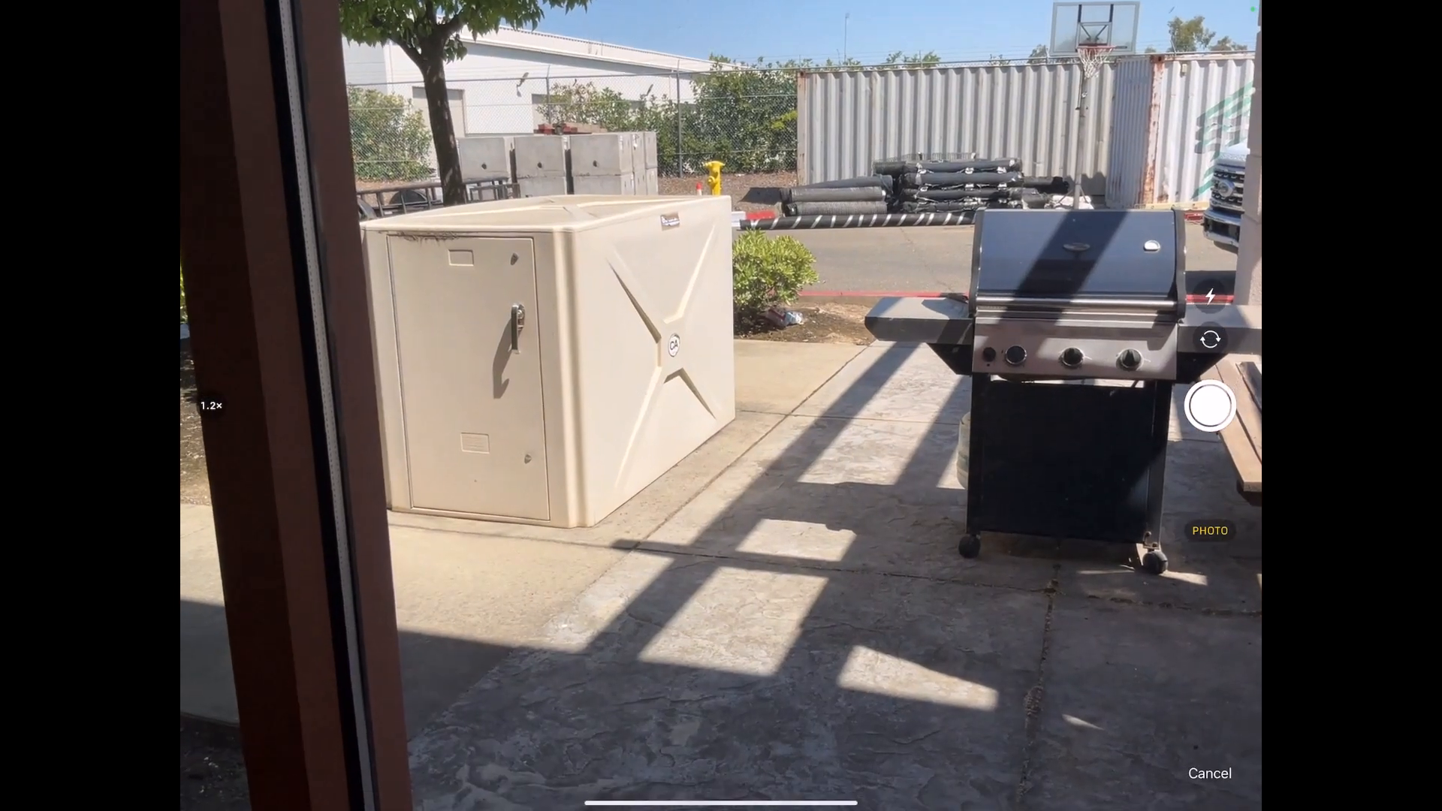
left_click(1210, 405)
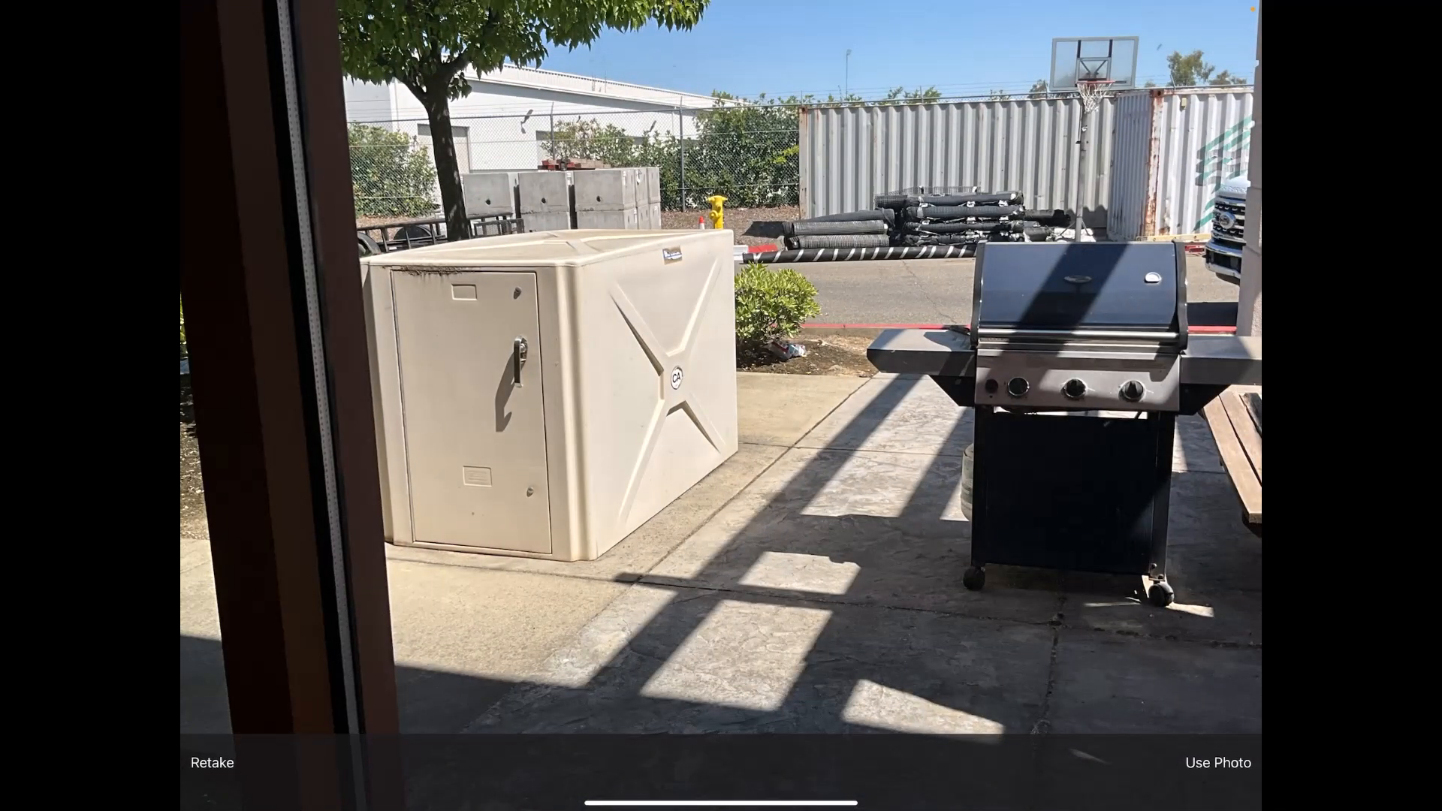
left_click(1218, 763)
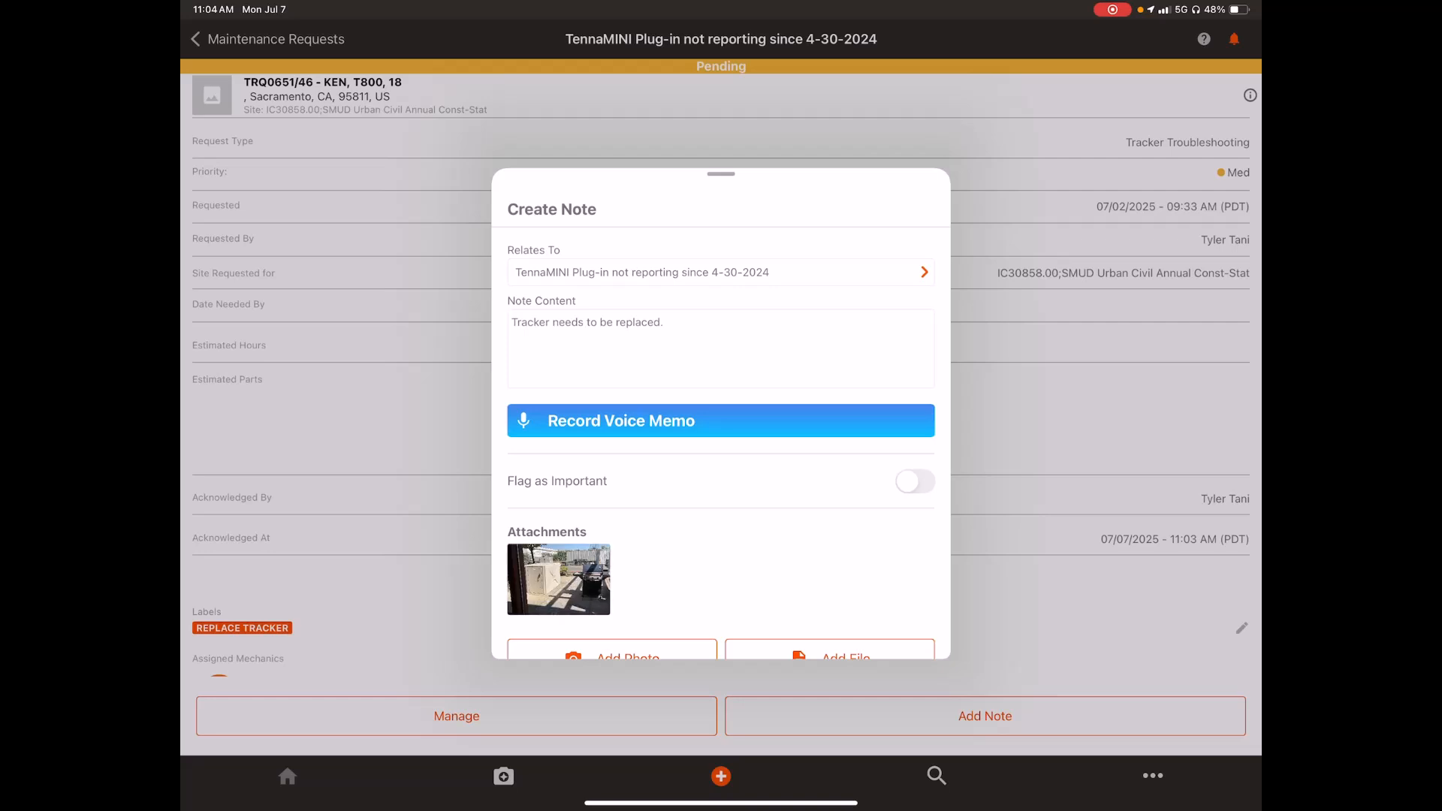
scroll(721, 426, "down", 3)
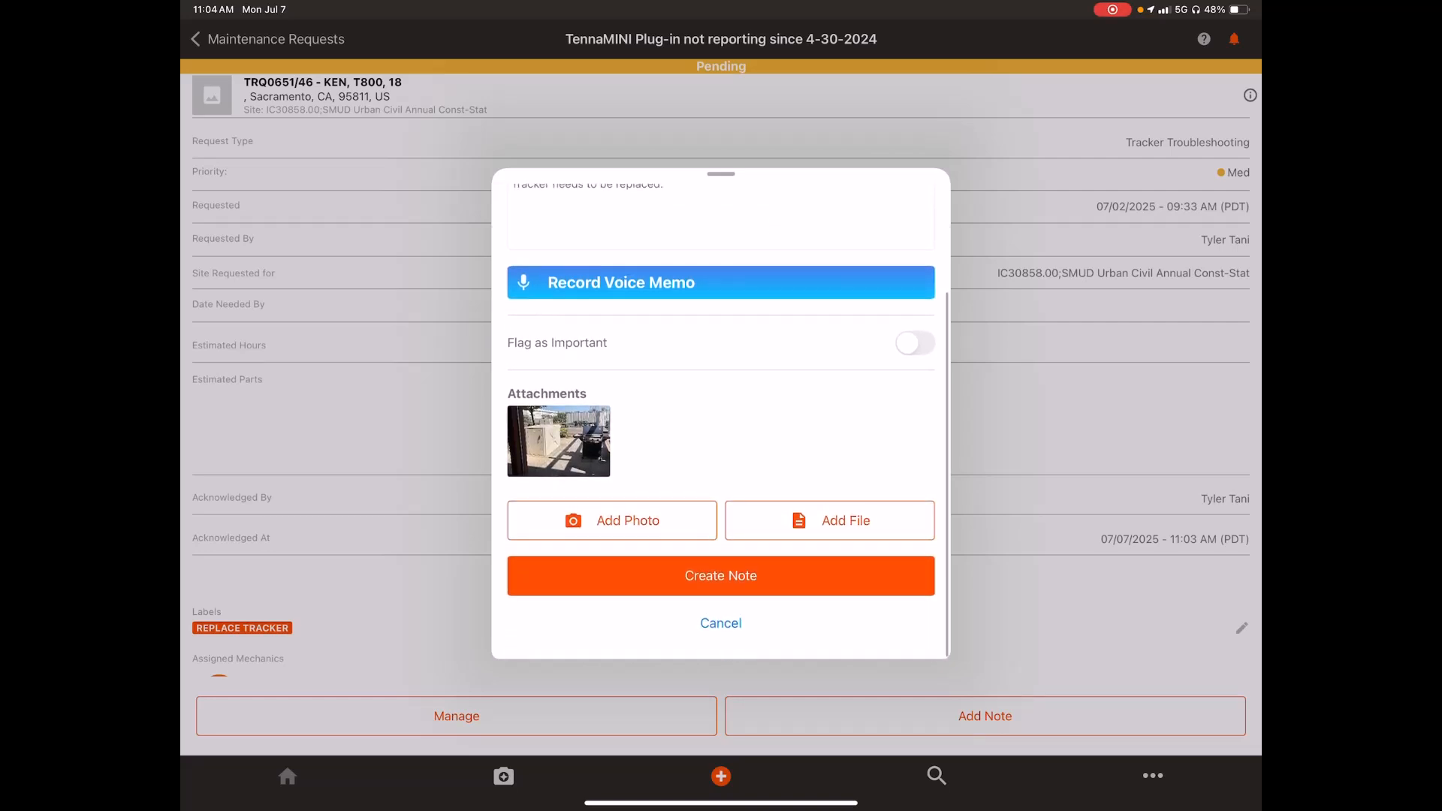
left_click(721, 576)
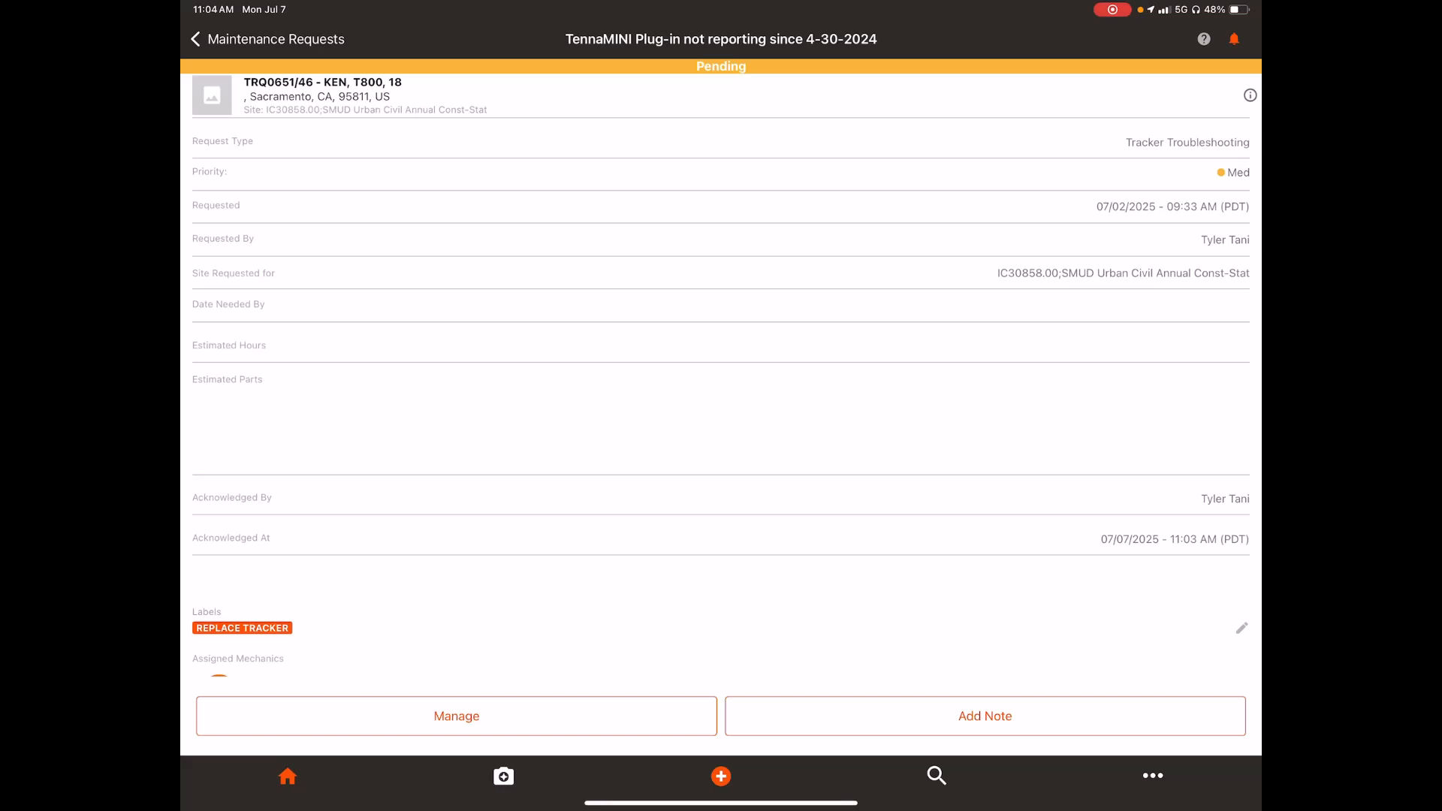
Step: Expand the request's notes, open the new note for editing to check its text and photo, and dismiss it
scroll(722, 398, "down", 2)
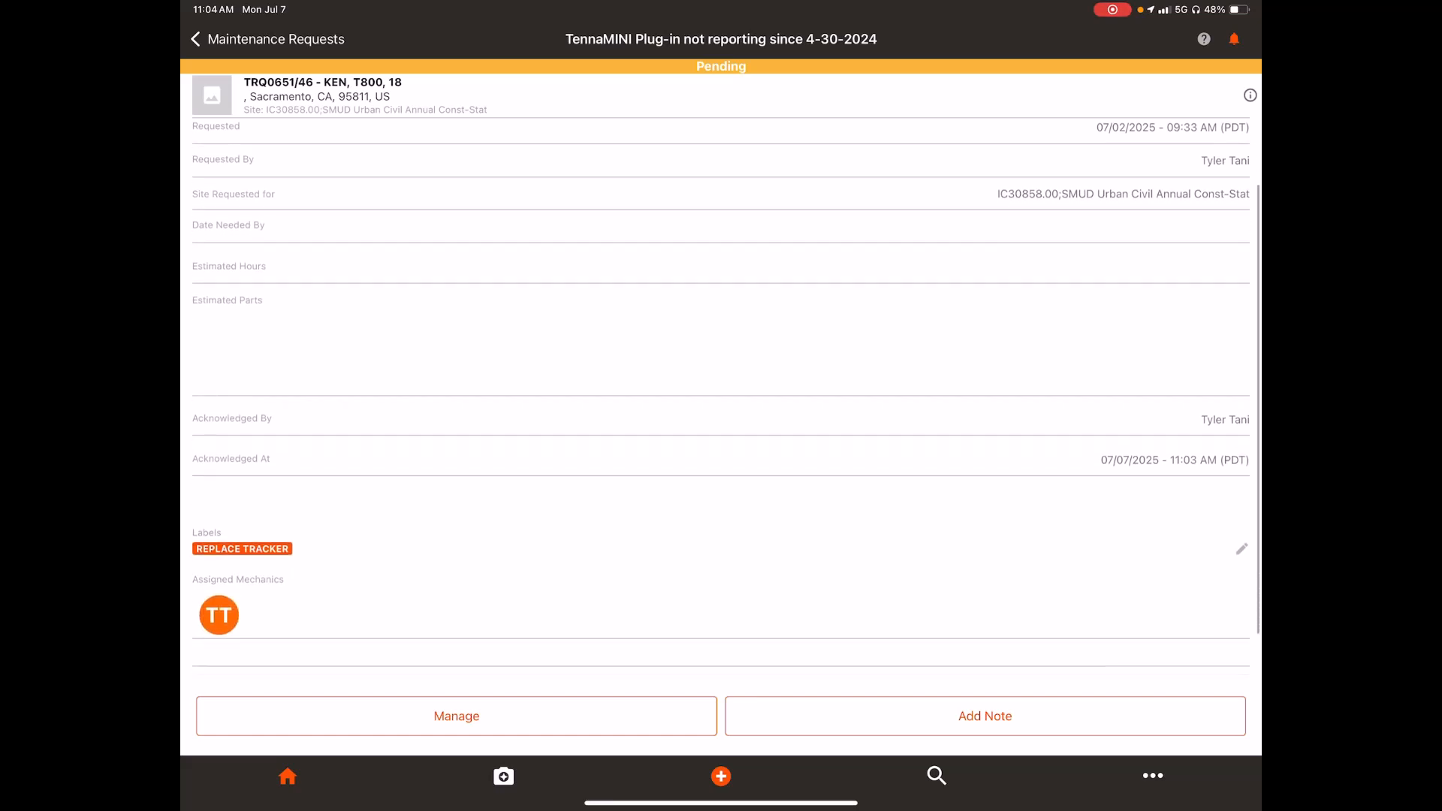
scroll(721, 398, "down", 2)
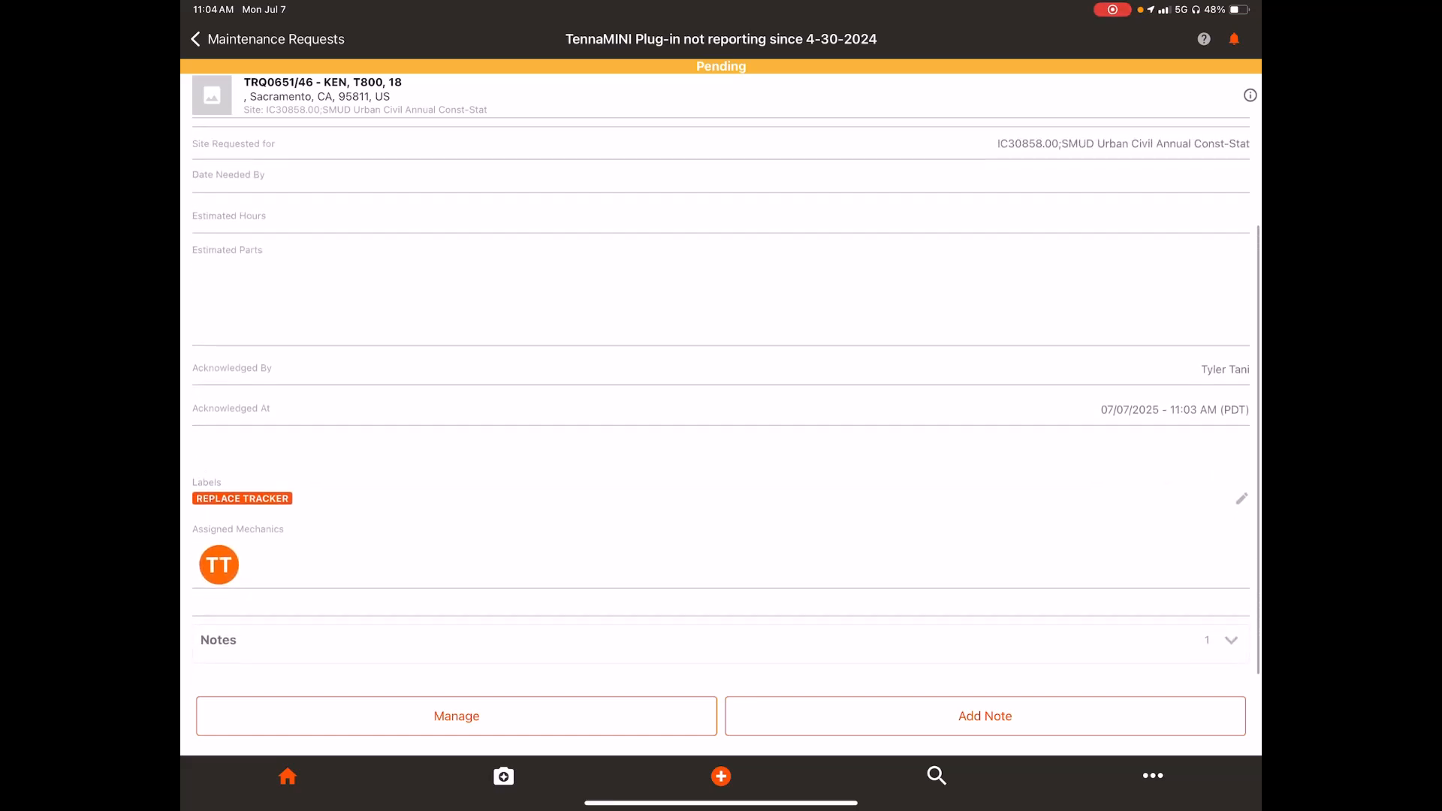
scroll(722, 399, "up", 2)
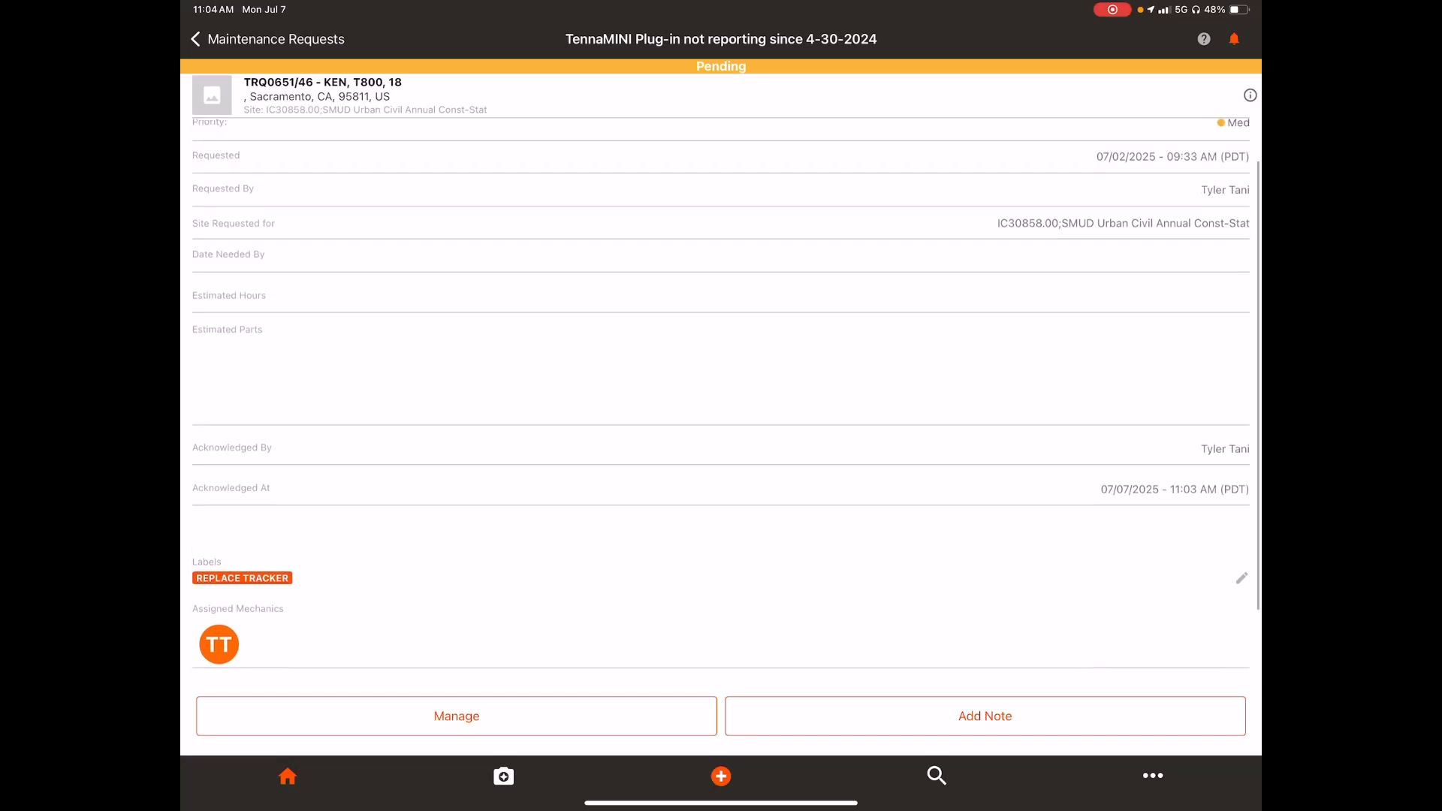
scroll(721, 398, "down", 2)
left_click(1231, 640)
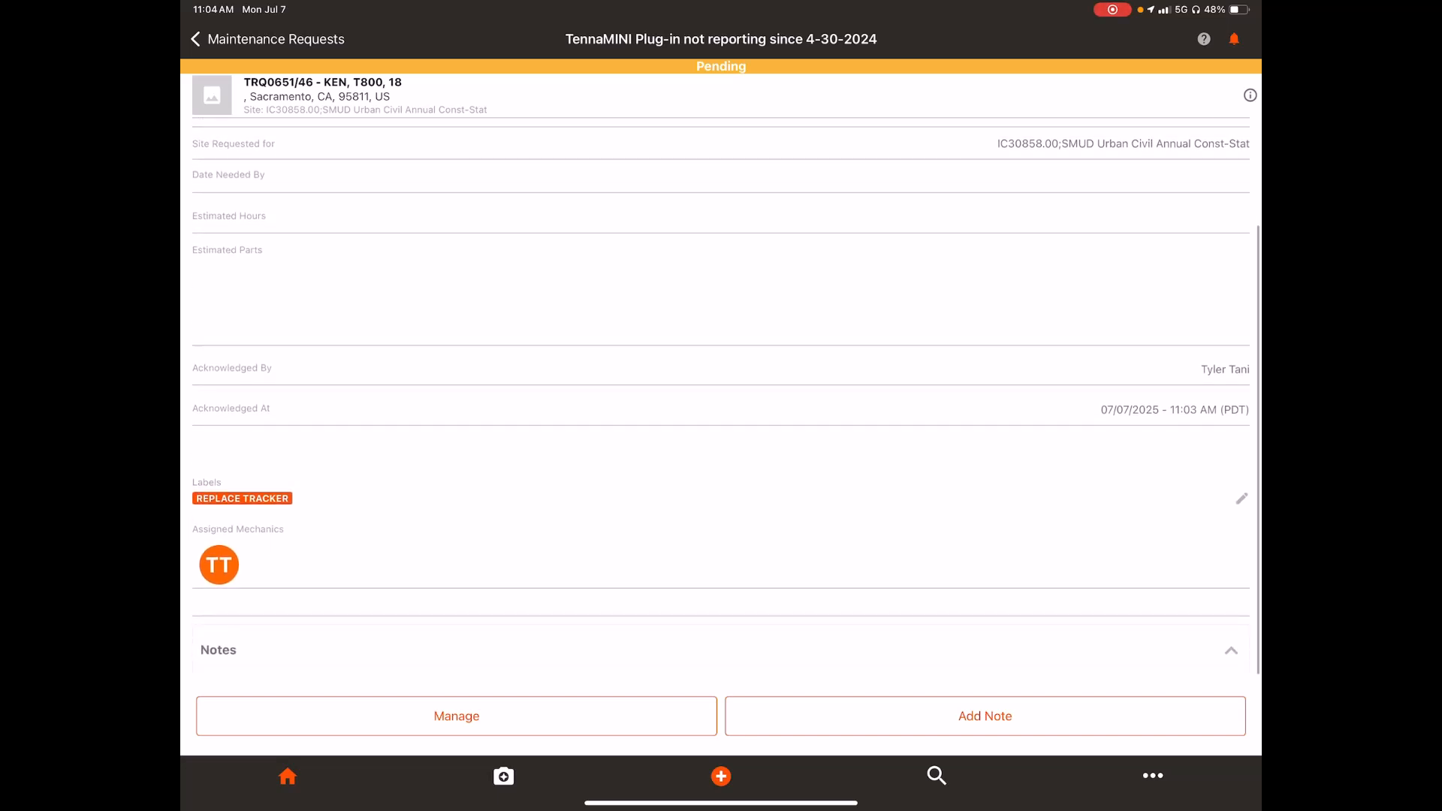
scroll(721, 398, "down", 3)
left_click(1210, 537)
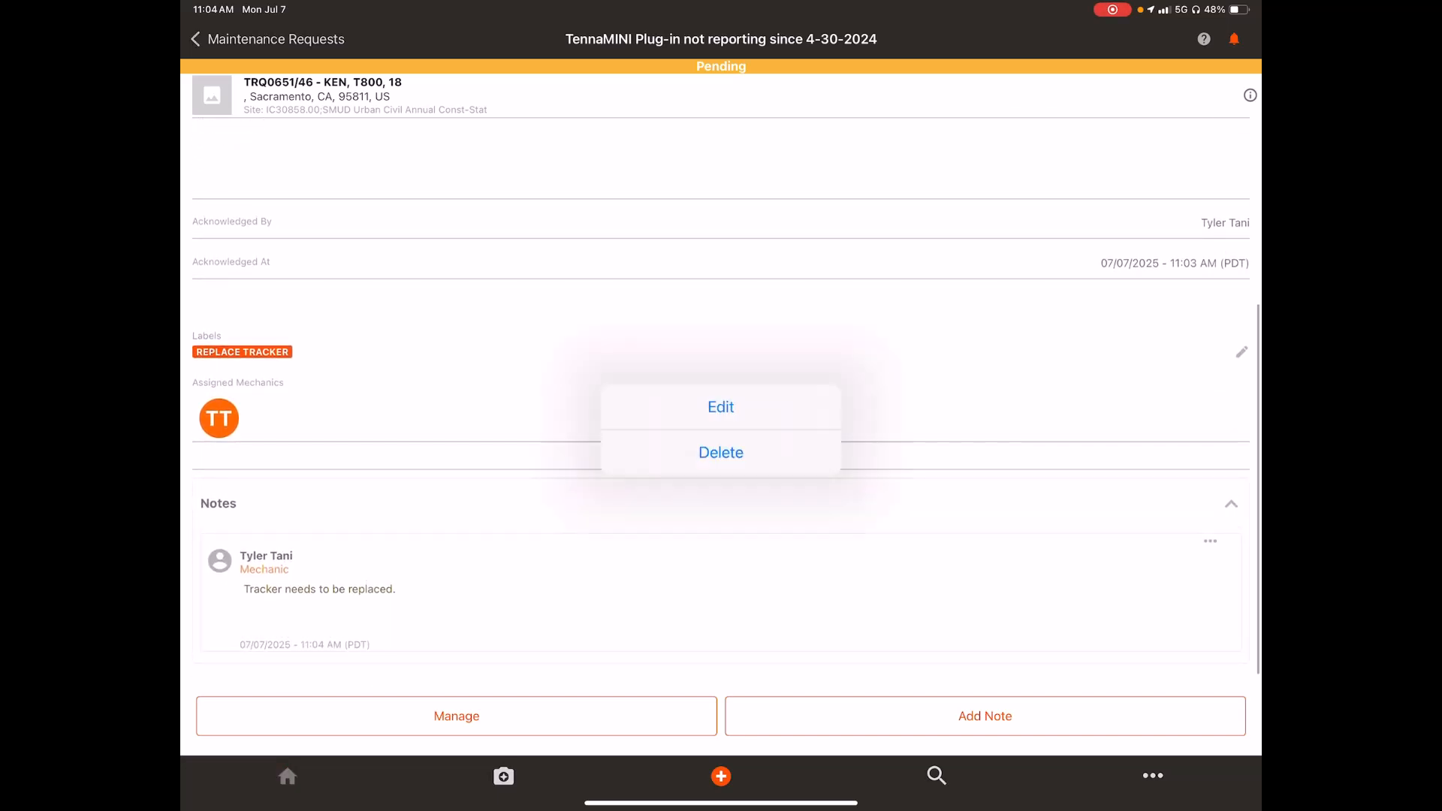
left_click(721, 407)
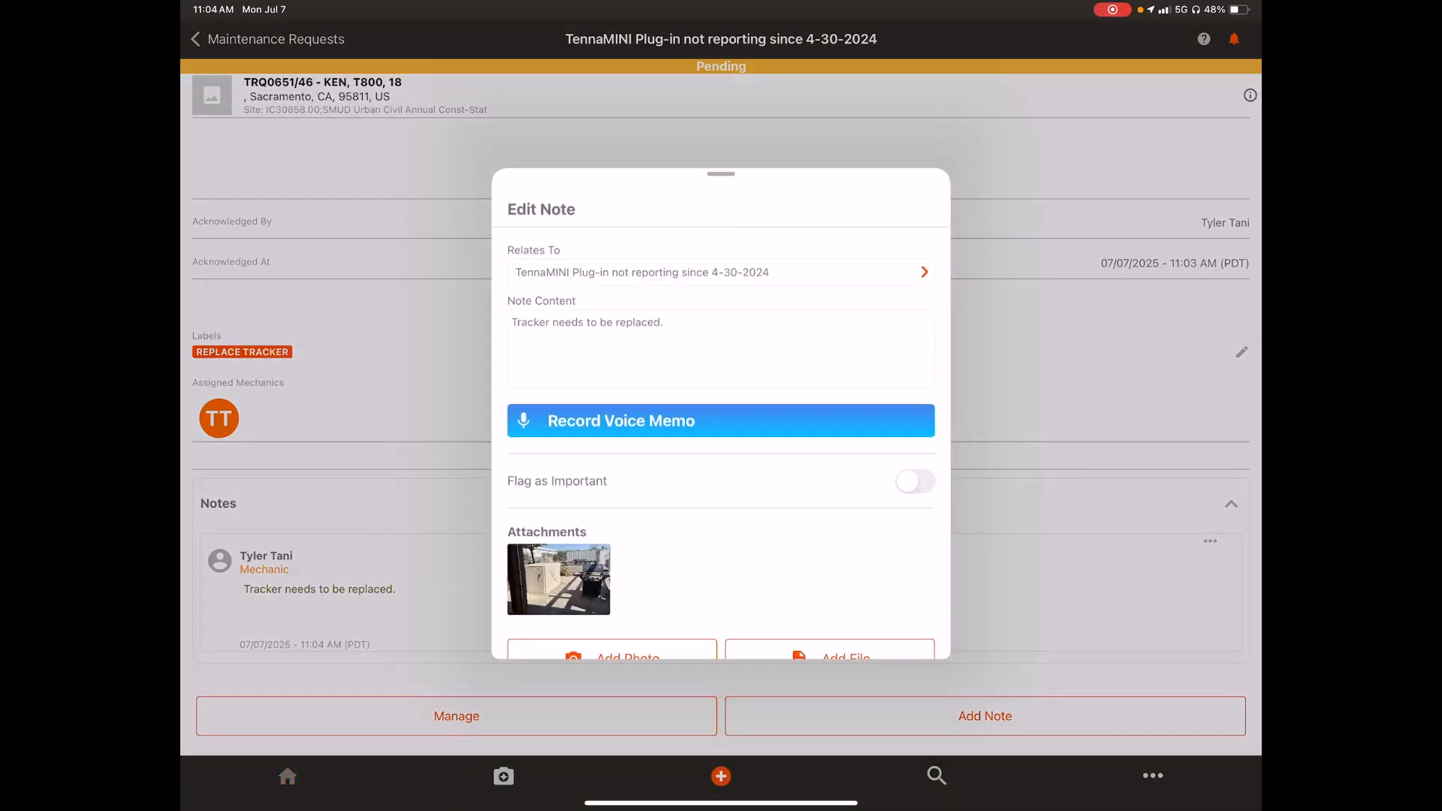
left_click_drag(721, 188, 721, 526)
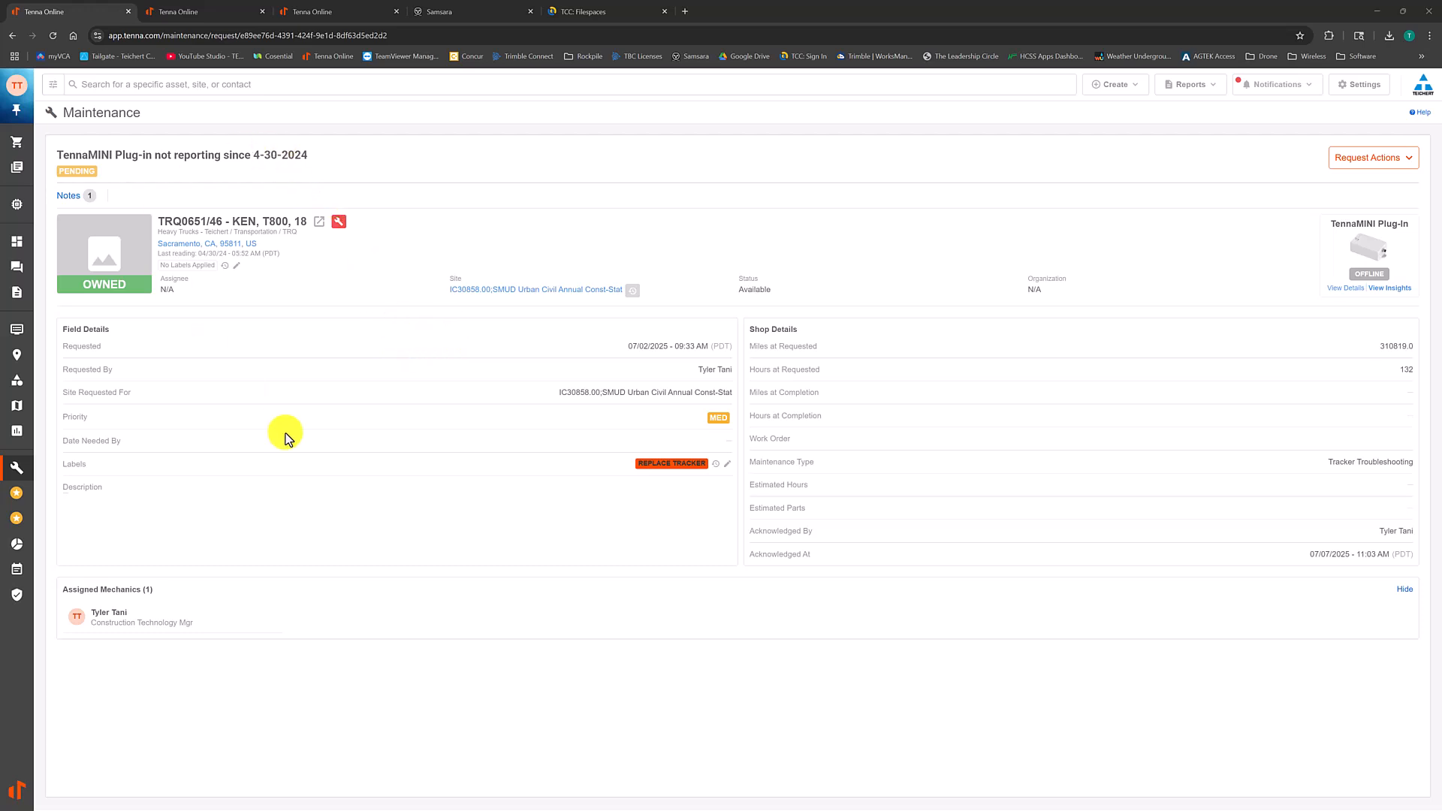
Step: In the Tenna web app, view the TennaMINI Plug-In's insights and read the possible reasons for its offline status
left_click(1398, 297)
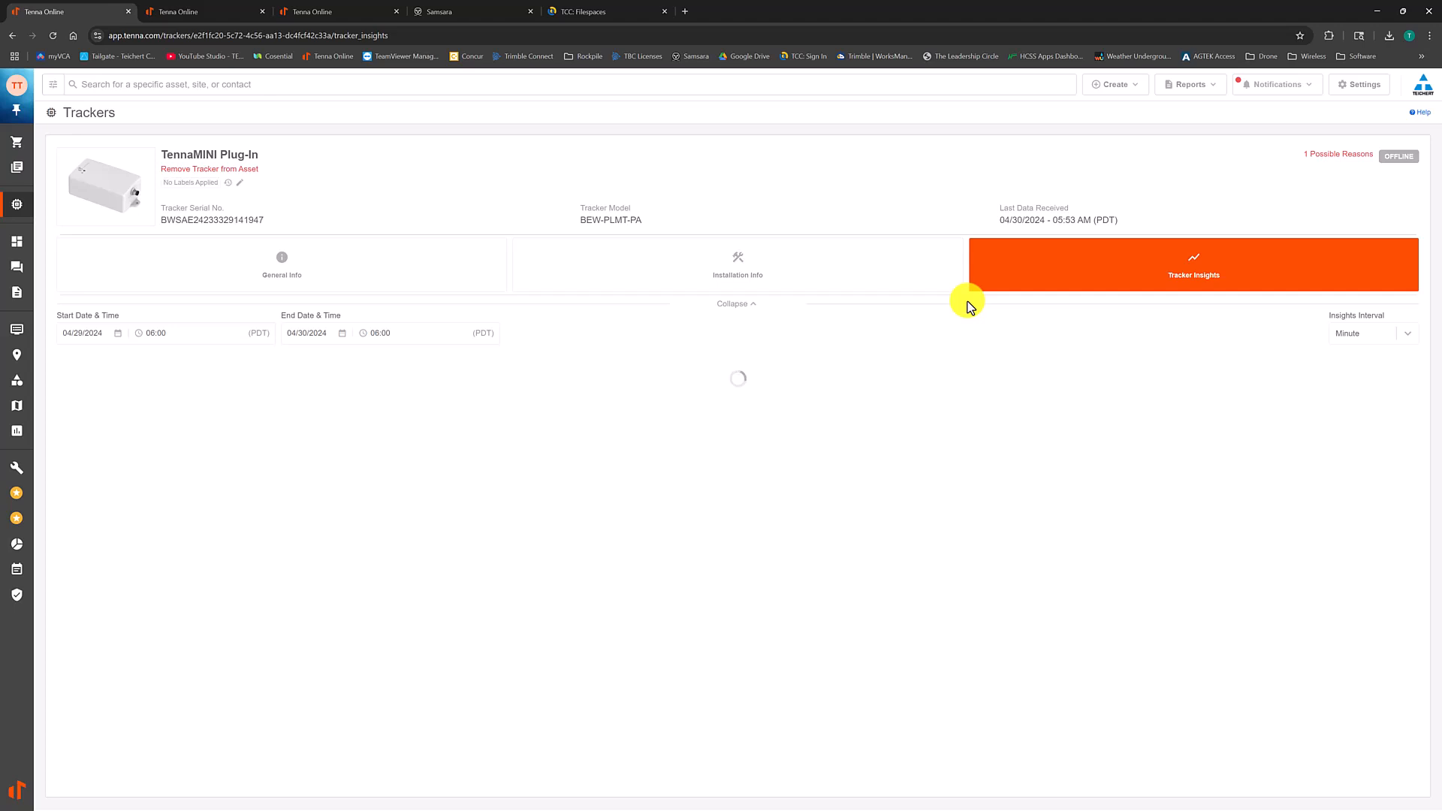
left_click(1322, 154)
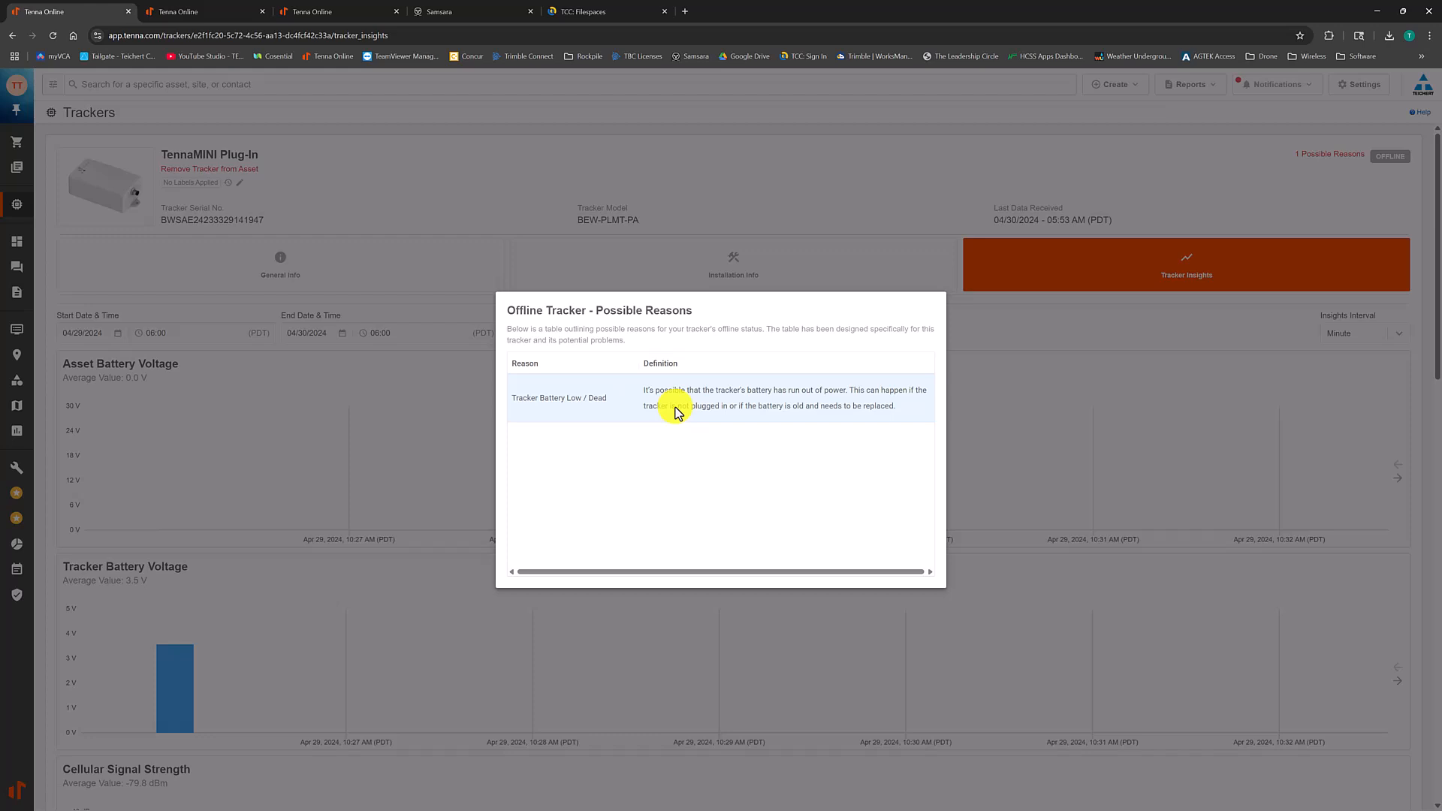
left_click(995, 336)
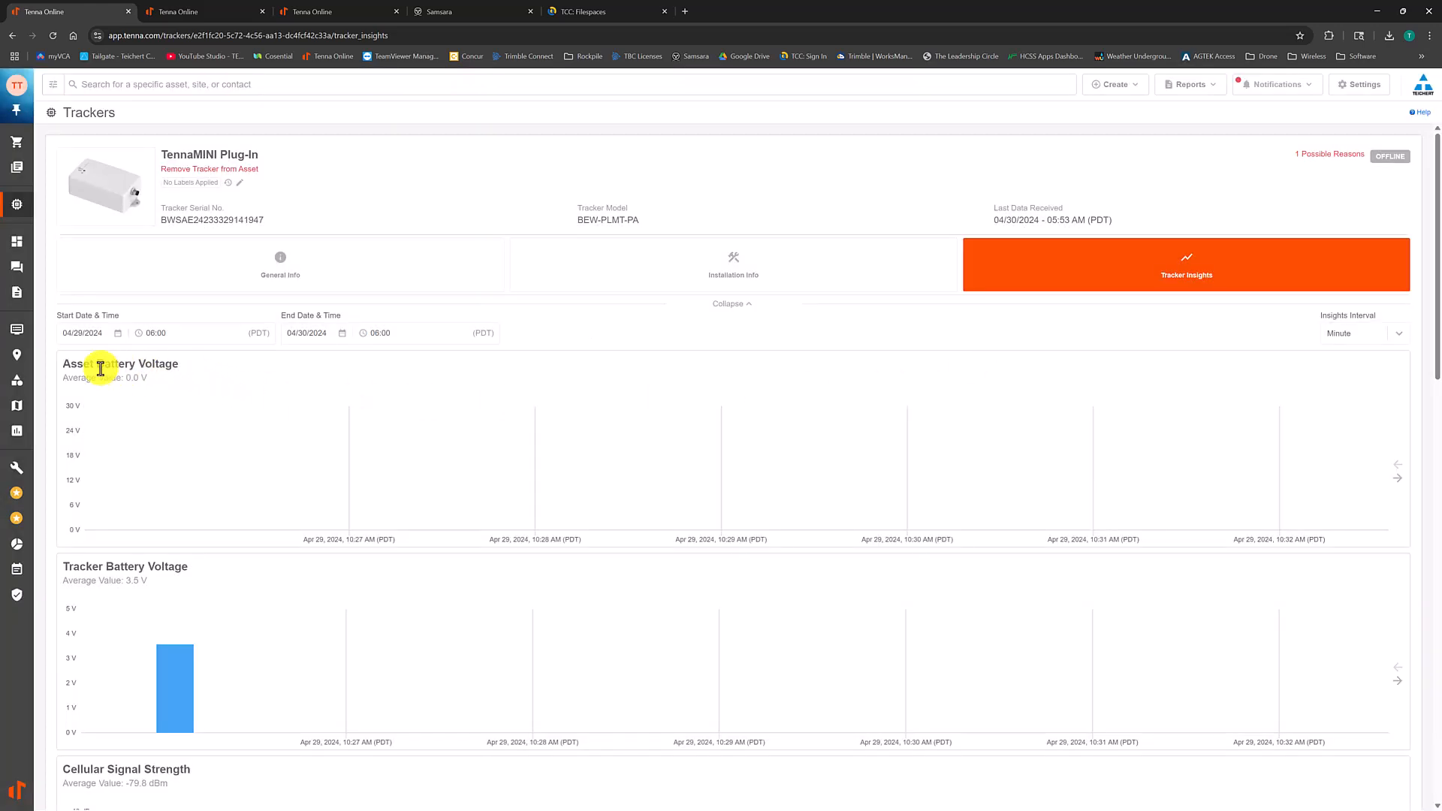
Step: Examine the asset and tracker battery voltage charts, paging the tracker battery chart forward in time and back
left_click_drag(67, 363, 158, 364)
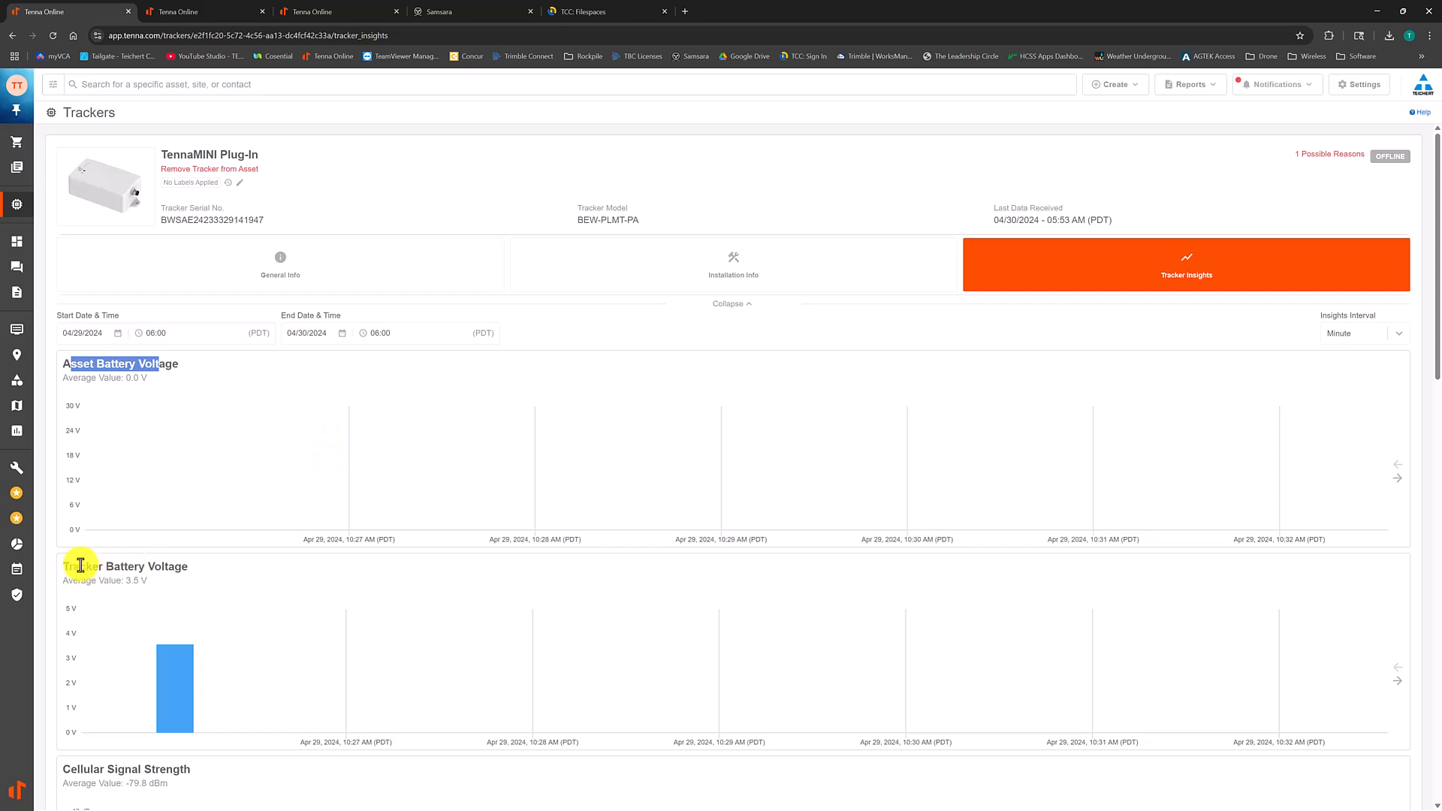
left_click_drag(64, 569, 70, 569)
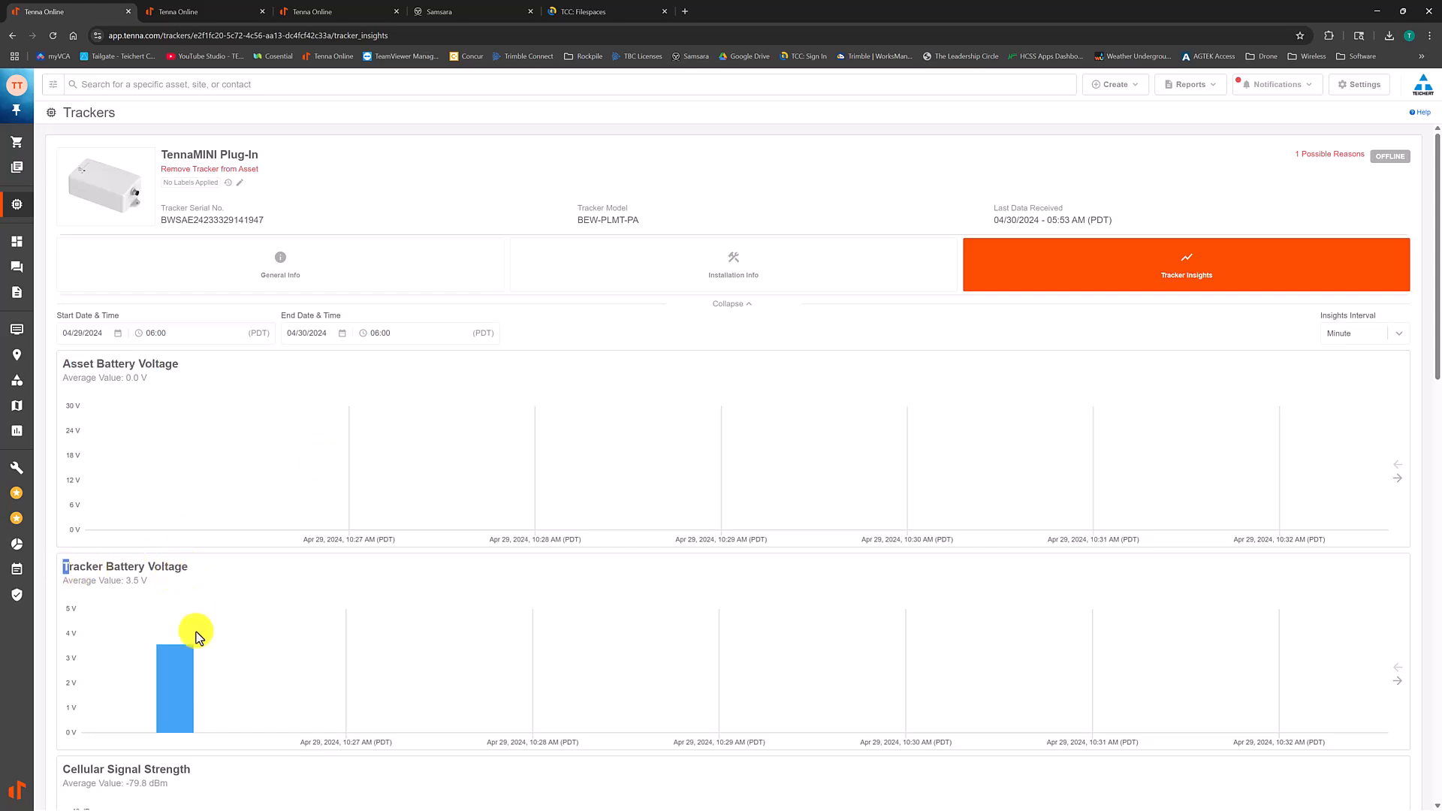
mouse_move(180, 680)
left_click(1399, 681)
left_click(1400, 687)
left_click(1400, 686)
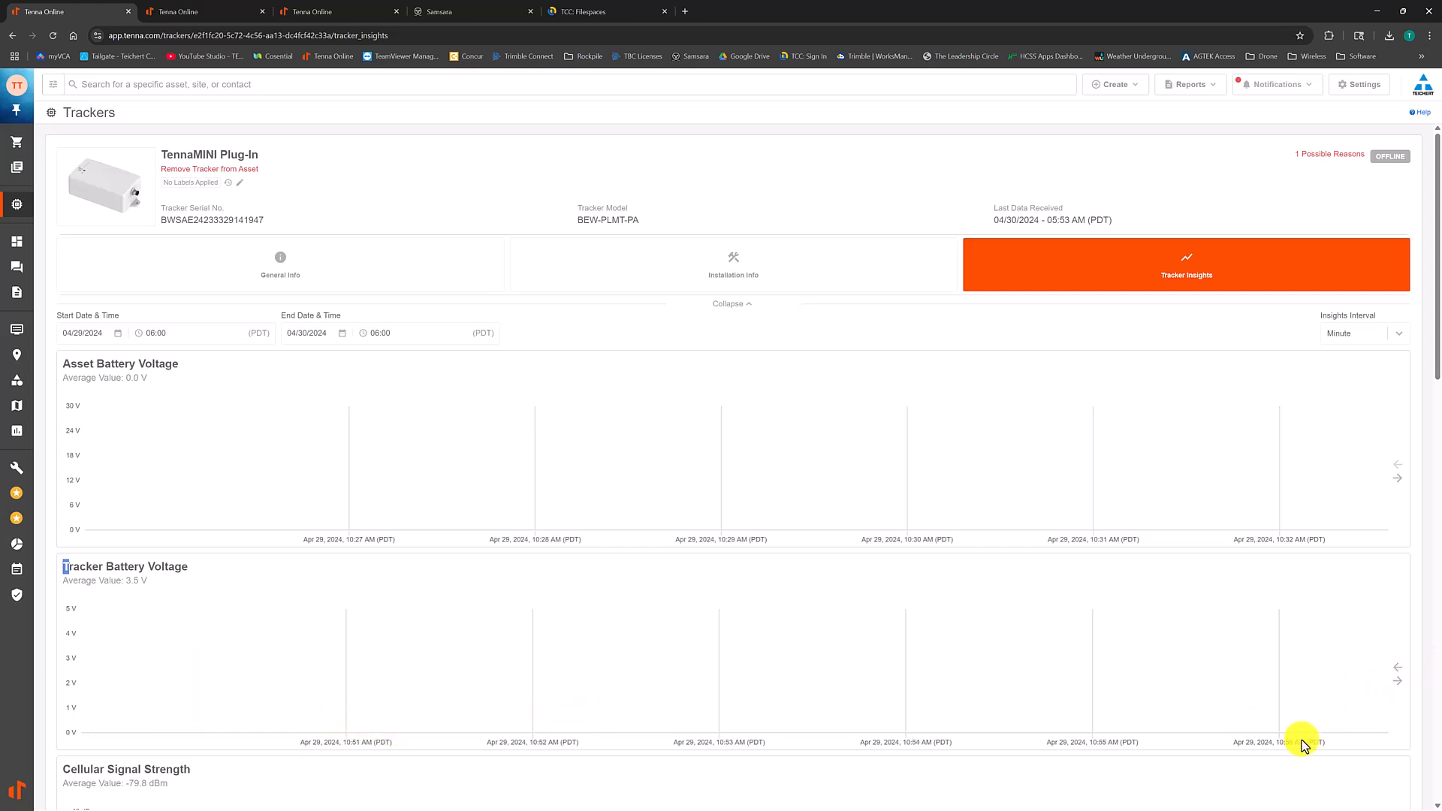
left_click(1397, 669)
left_click(1398, 669)
left_click(1399, 674)
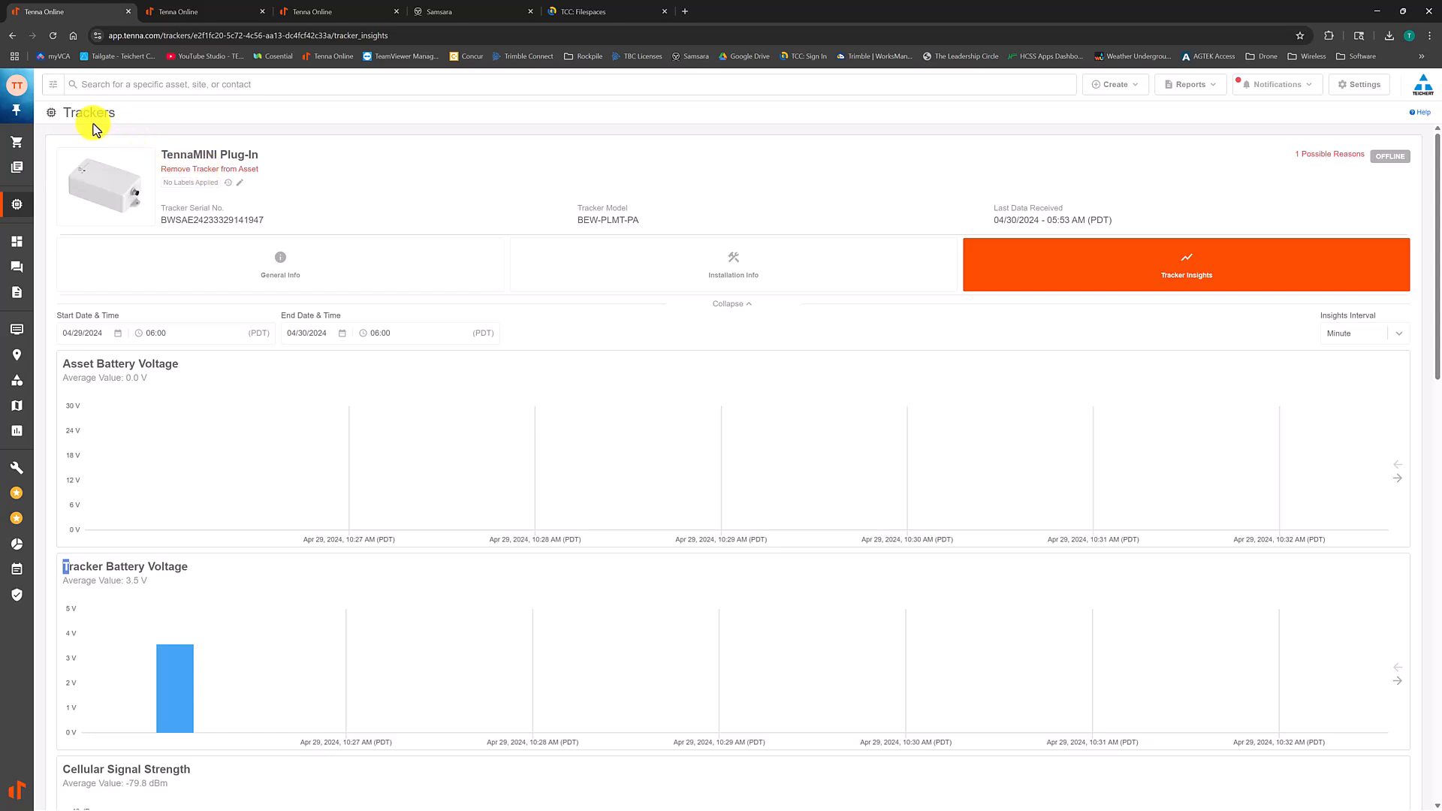
Step: Return to the KEN, T800, 18 maintenance request and view its label editor, closing it without updating
left_click(13, 35)
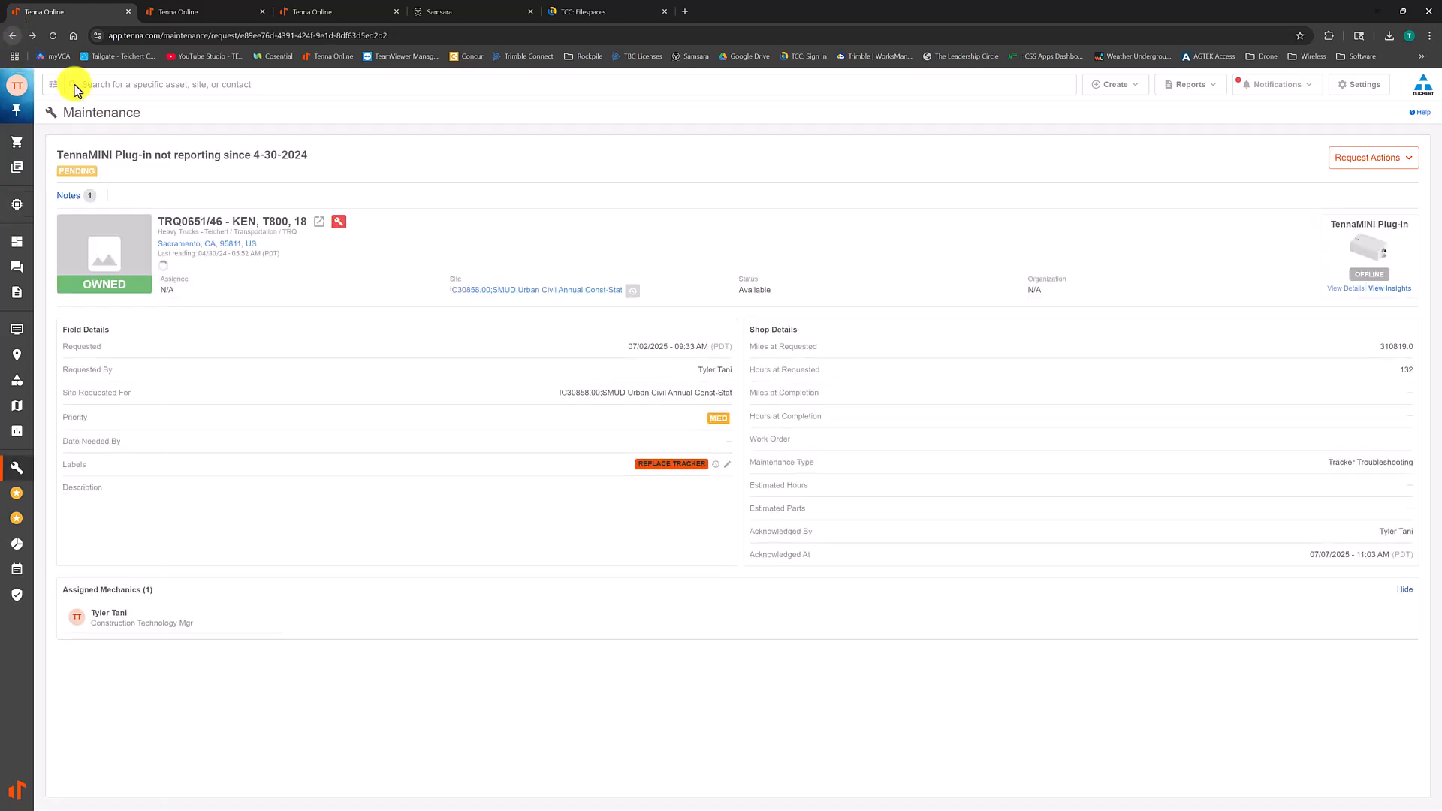
left_click(728, 470)
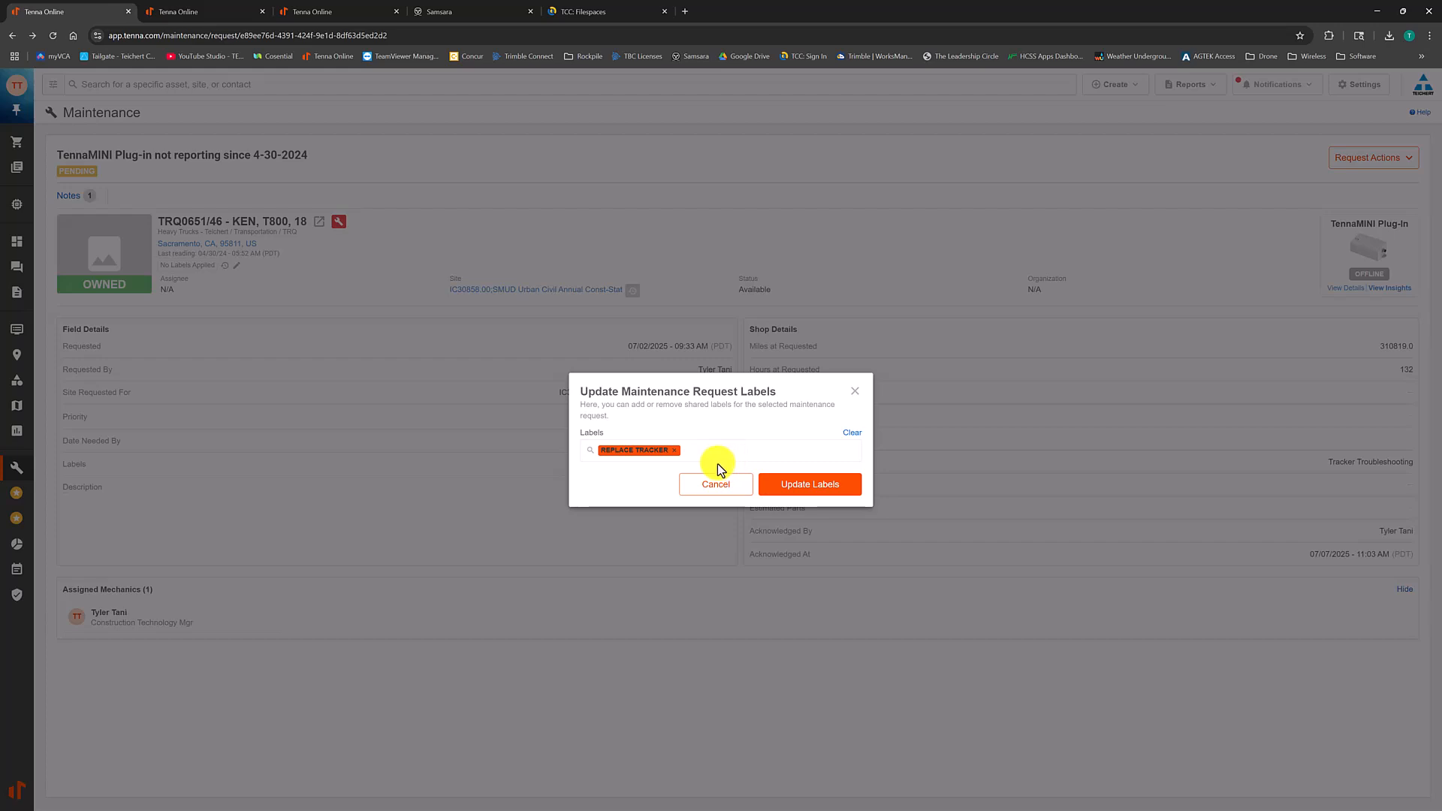
left_click(710, 484)
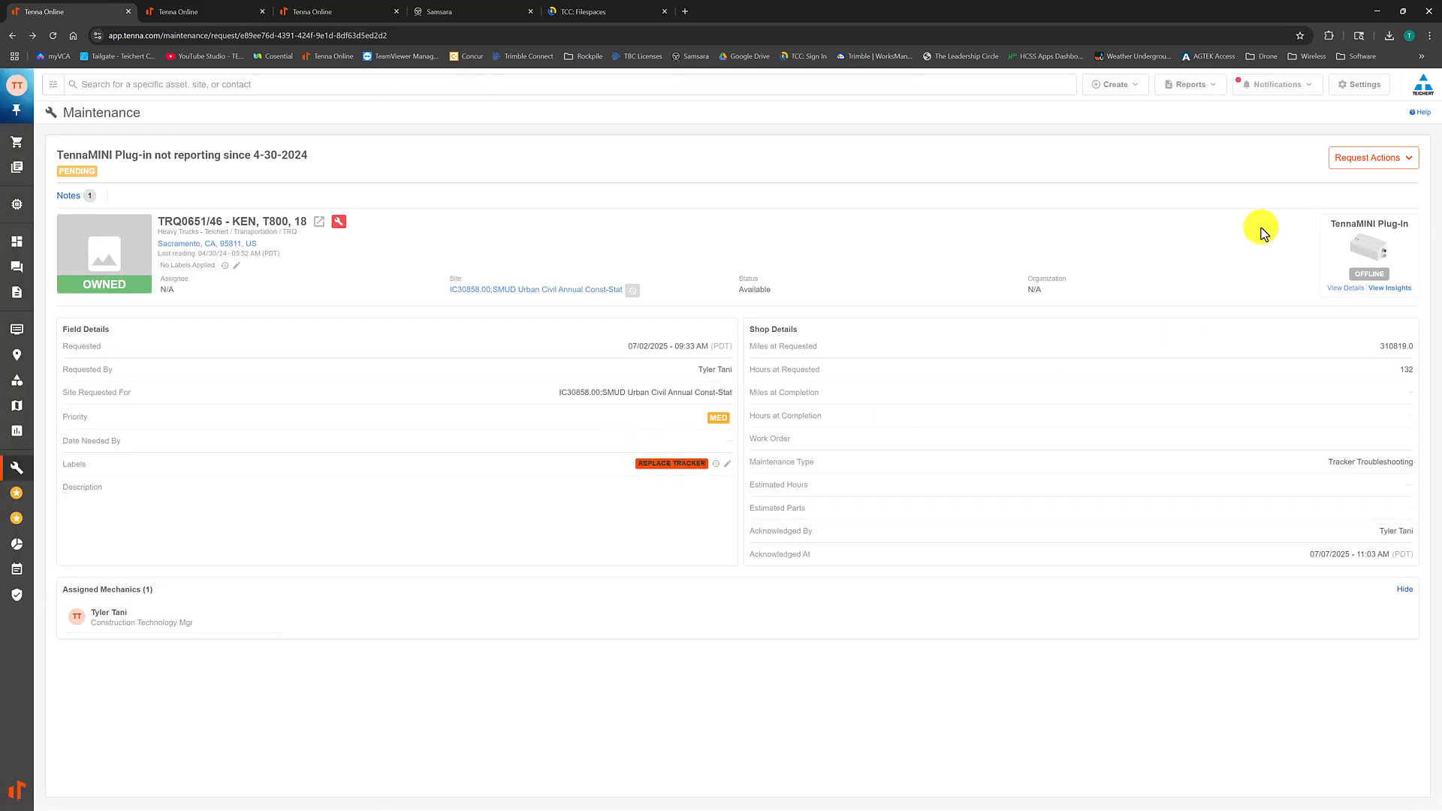
Step: Correct the request's existing note to read "any battery voltage since April 2024", update it and close the notes
left_click(60, 198)
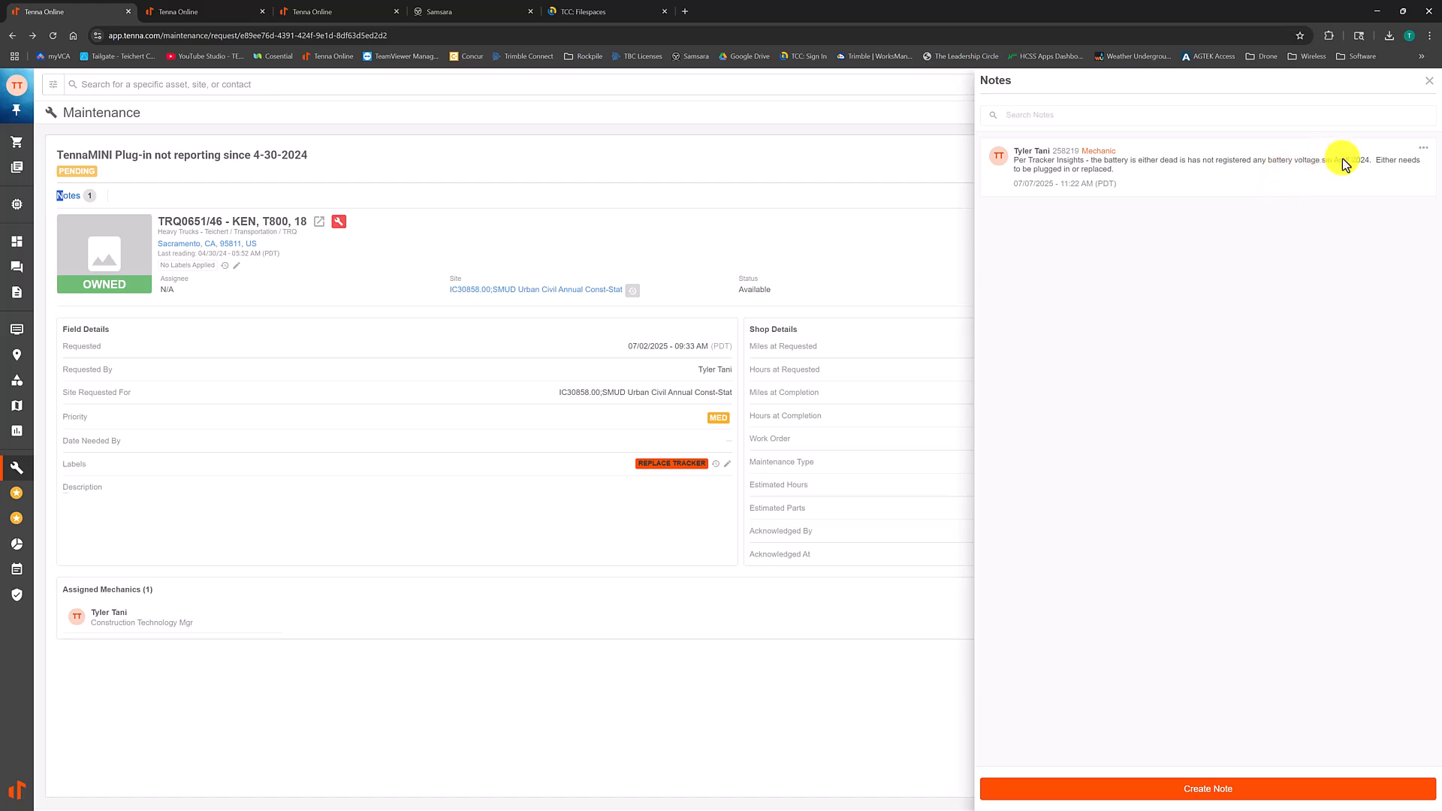
left_click(1422, 148)
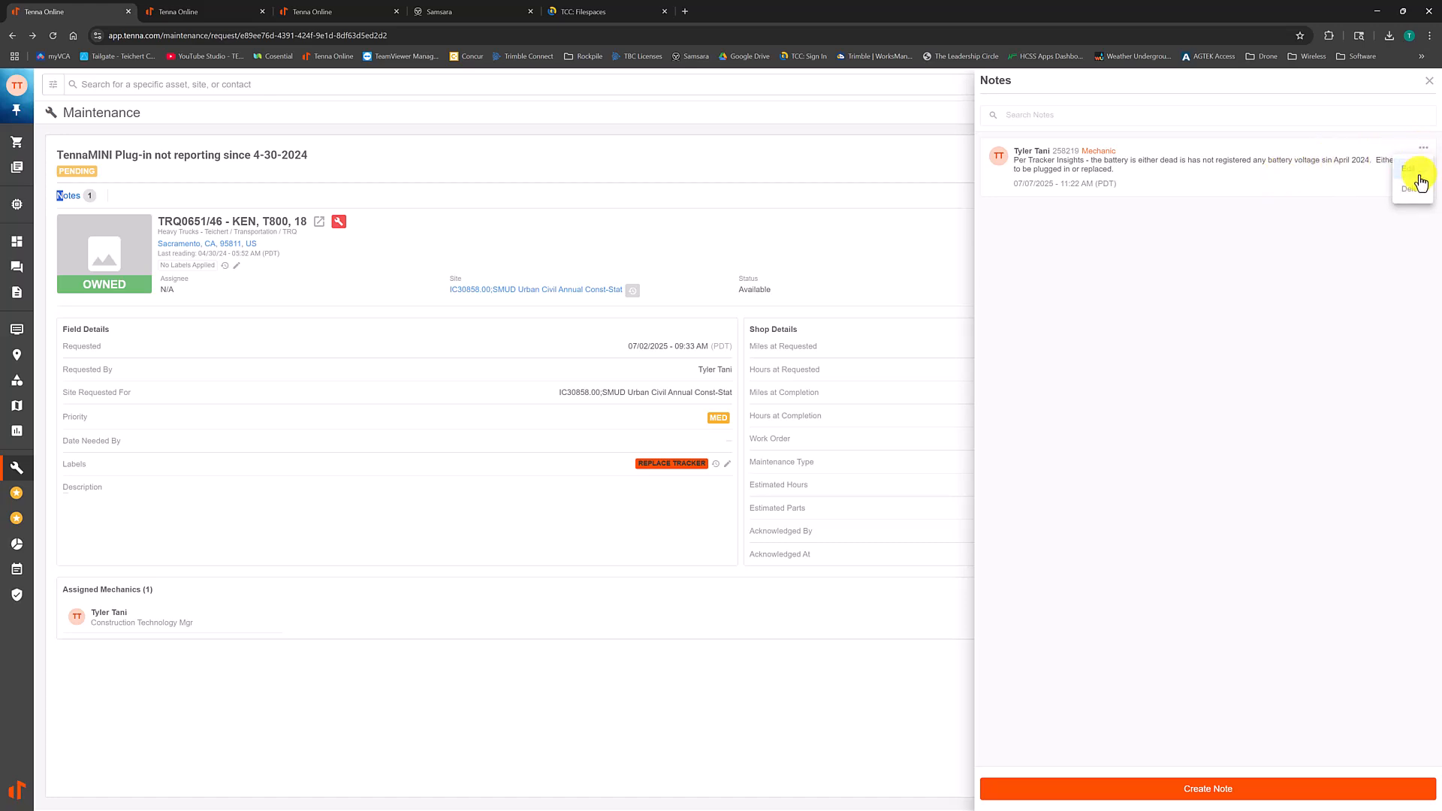
left_click(1420, 174)
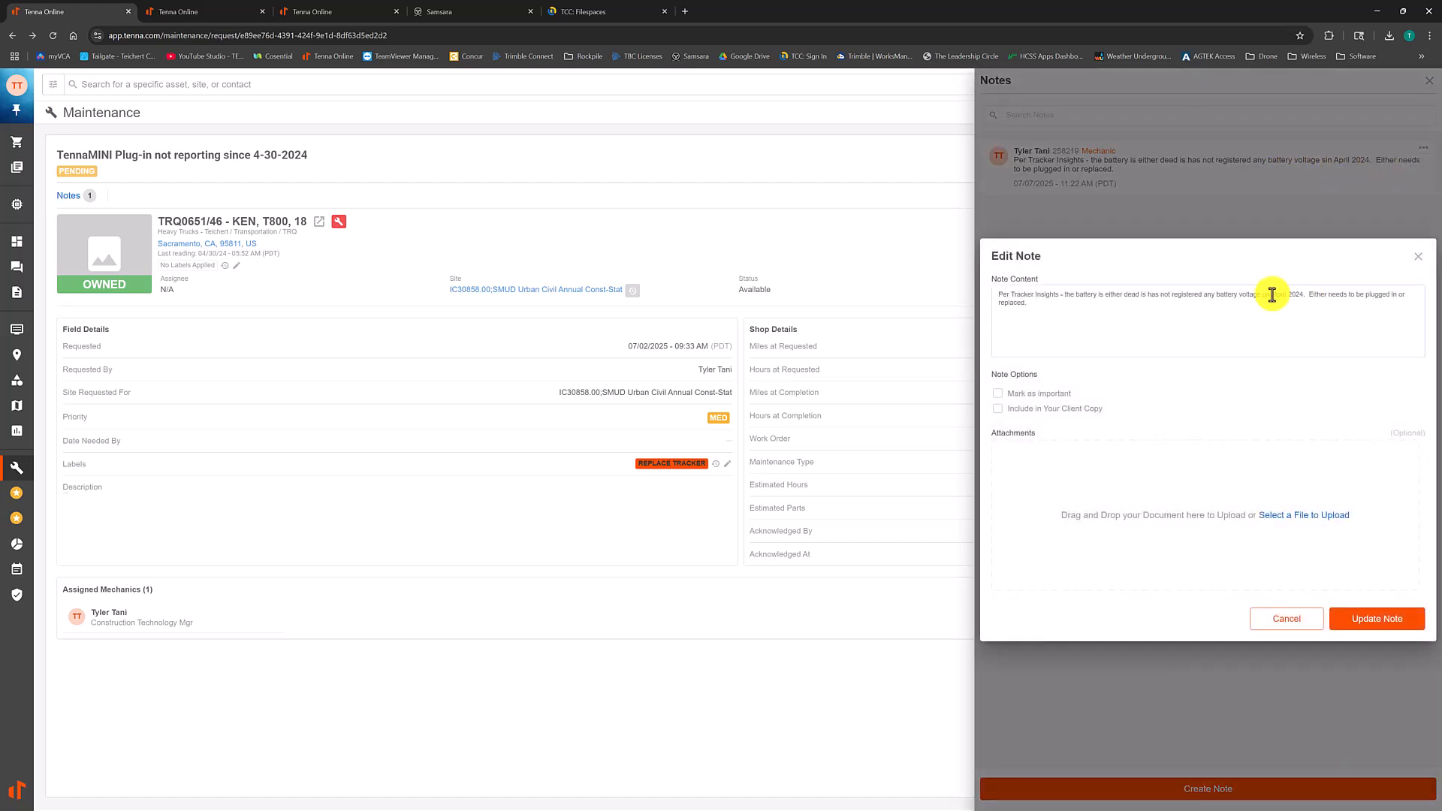
left_click(1273, 295)
type("ce")
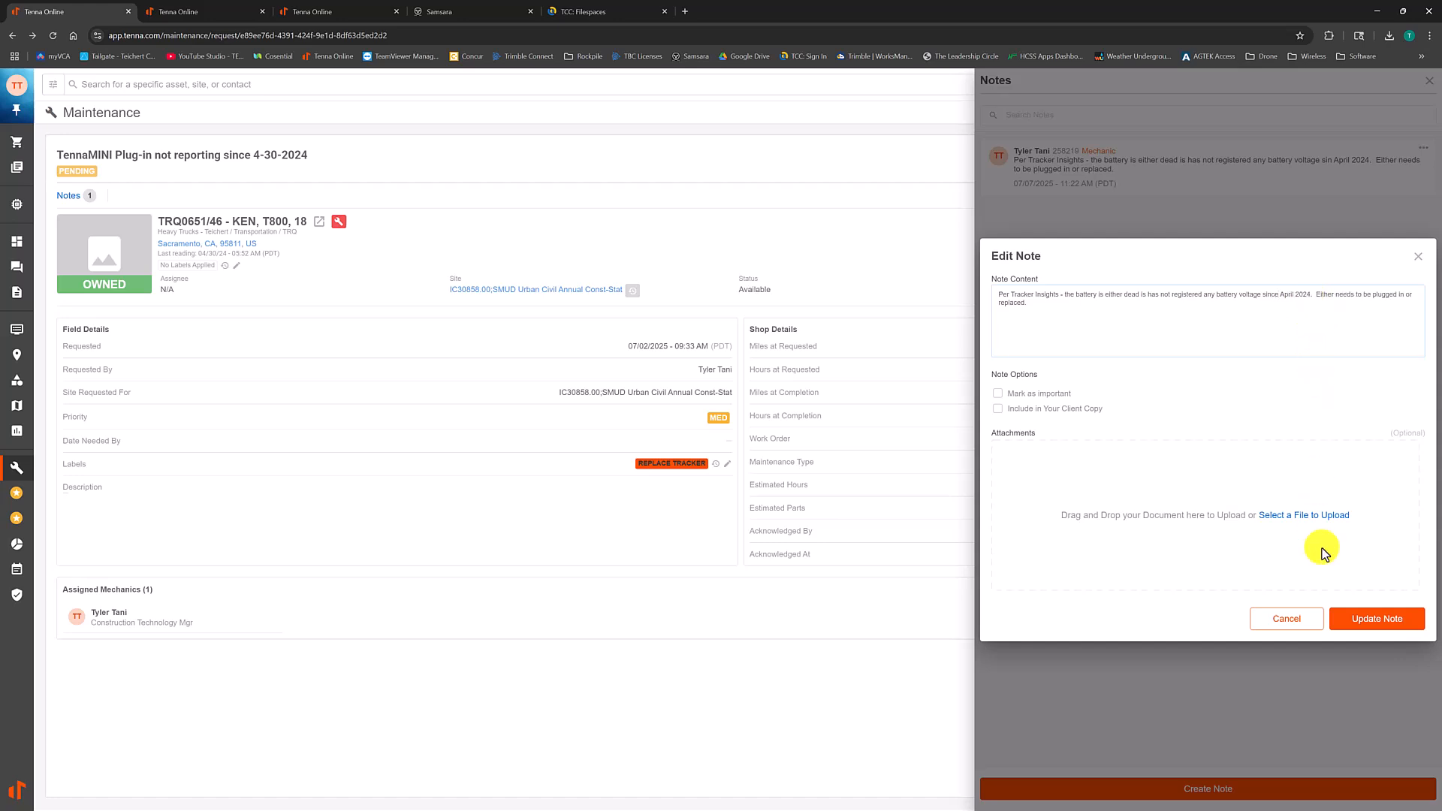
left_click(1349, 621)
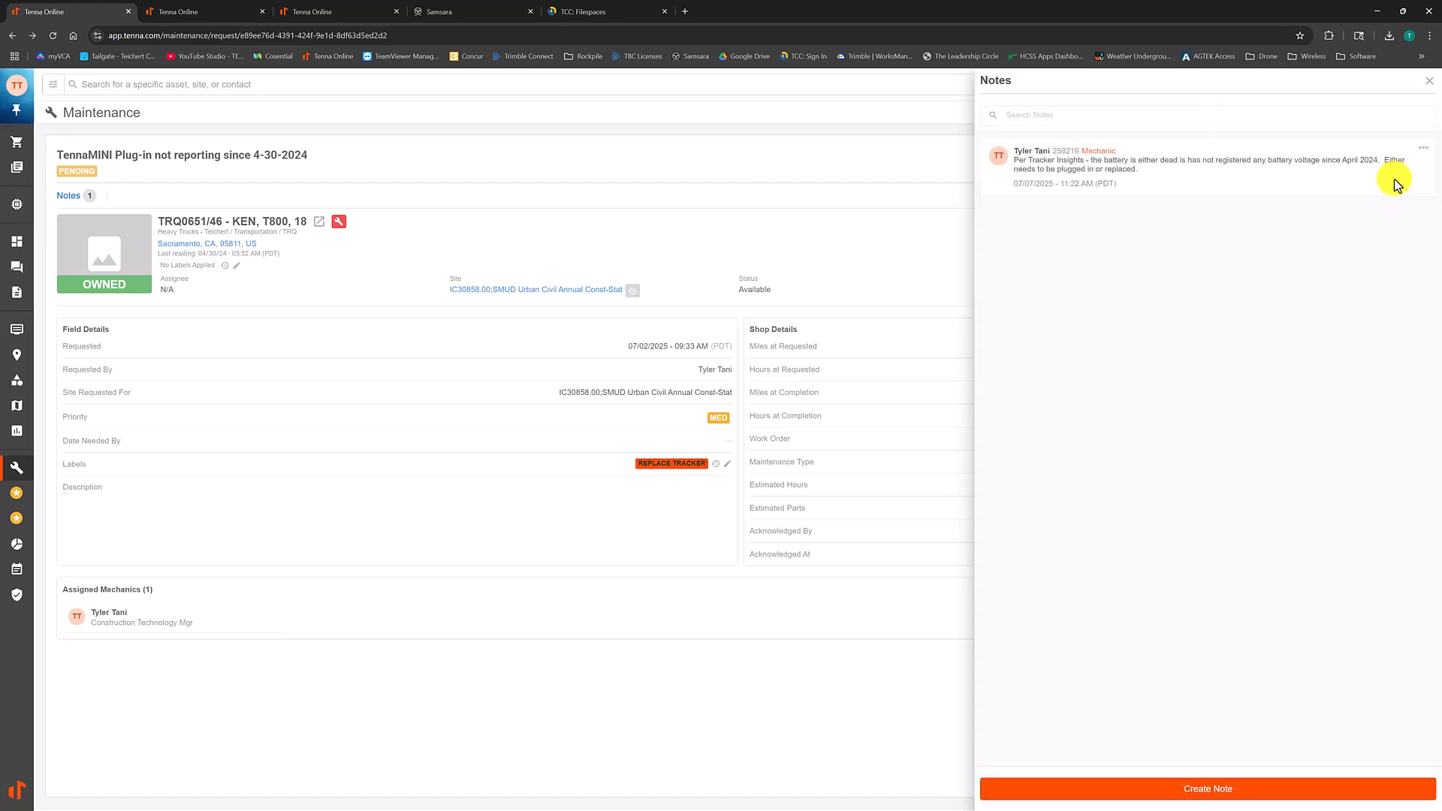
left_click(1430, 81)
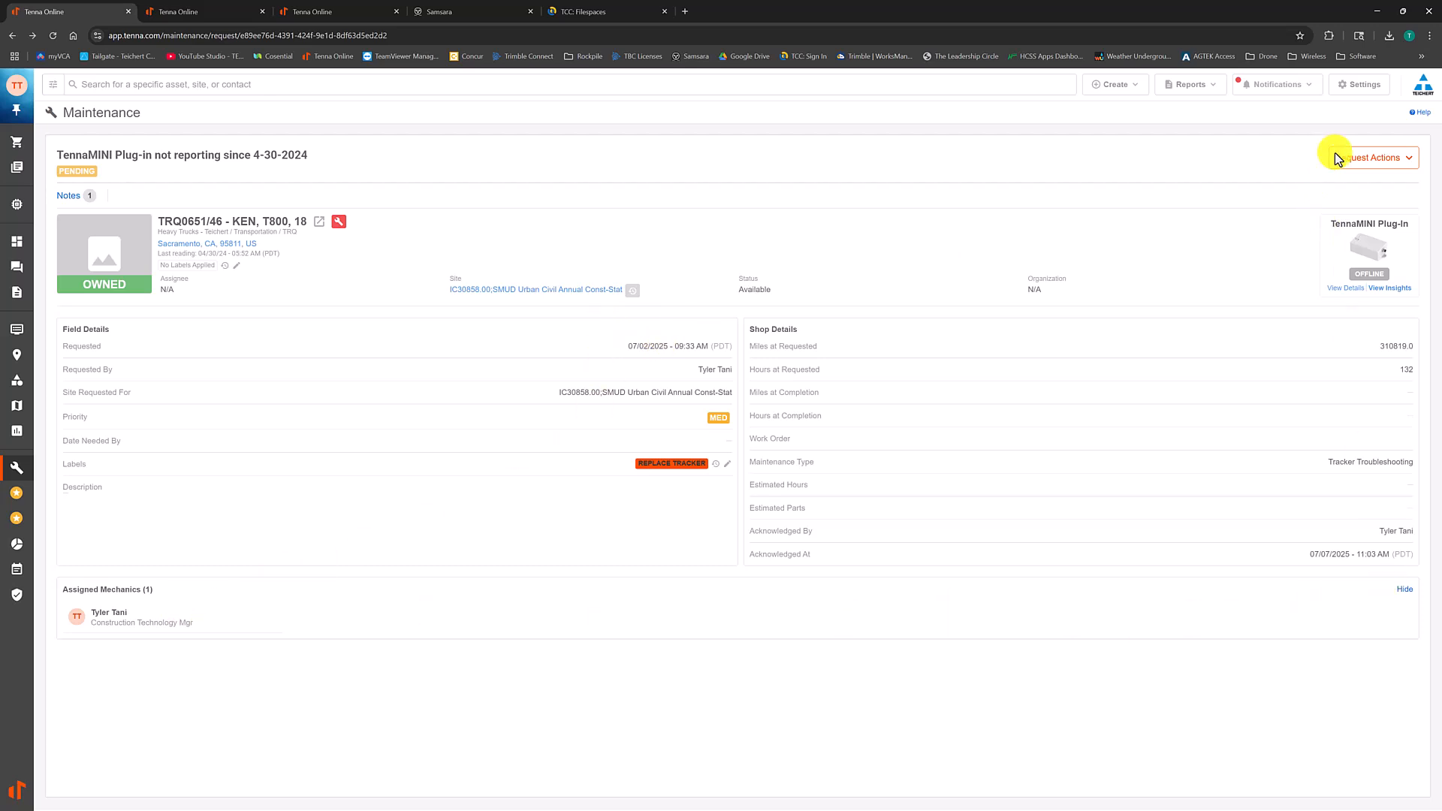
Step: Edit the TennaMINI Plug-in maintenance request for KEN, T800, 18 to assign the chosen foreman as its mechanic, and save the request
left_click(1370, 160)
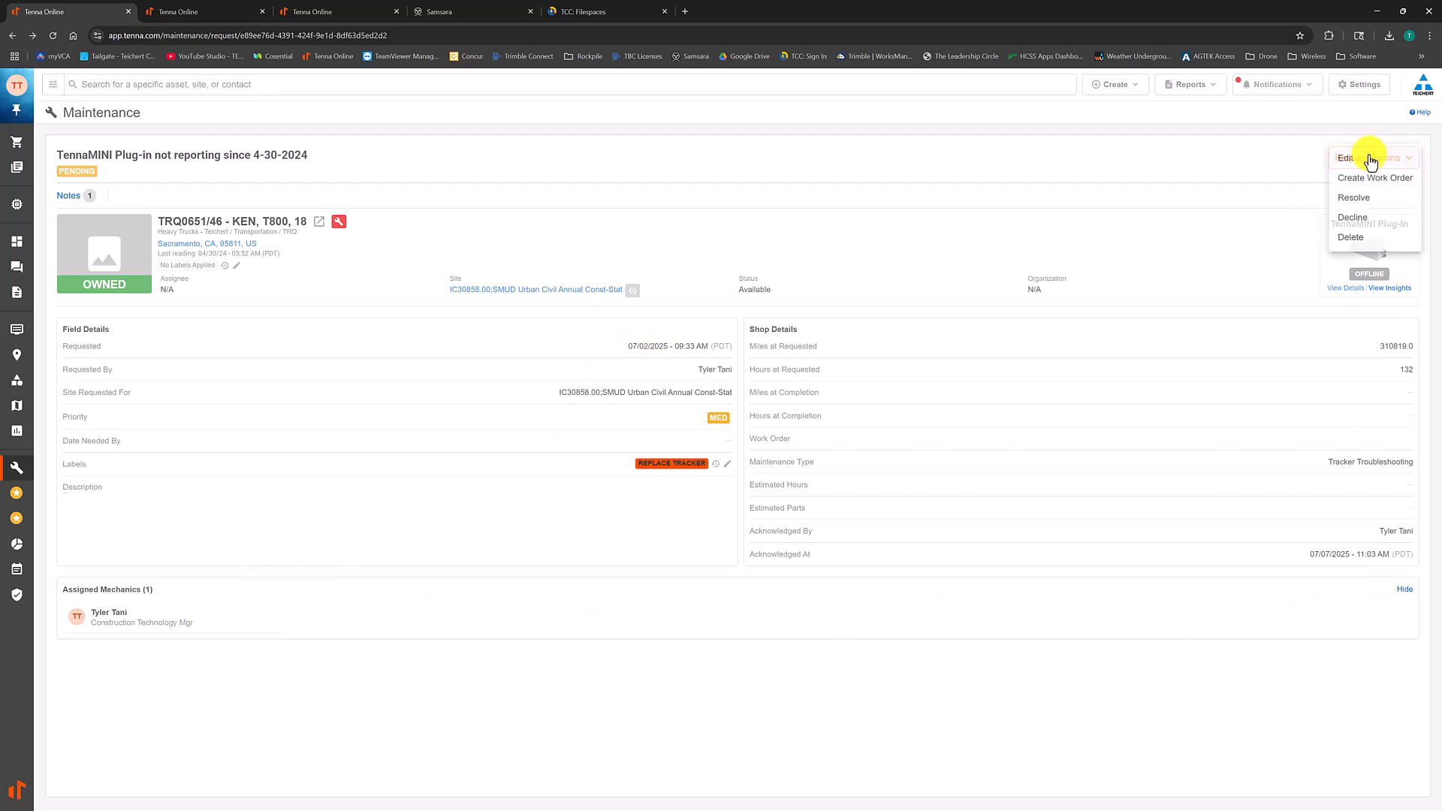
left_click(1346, 167)
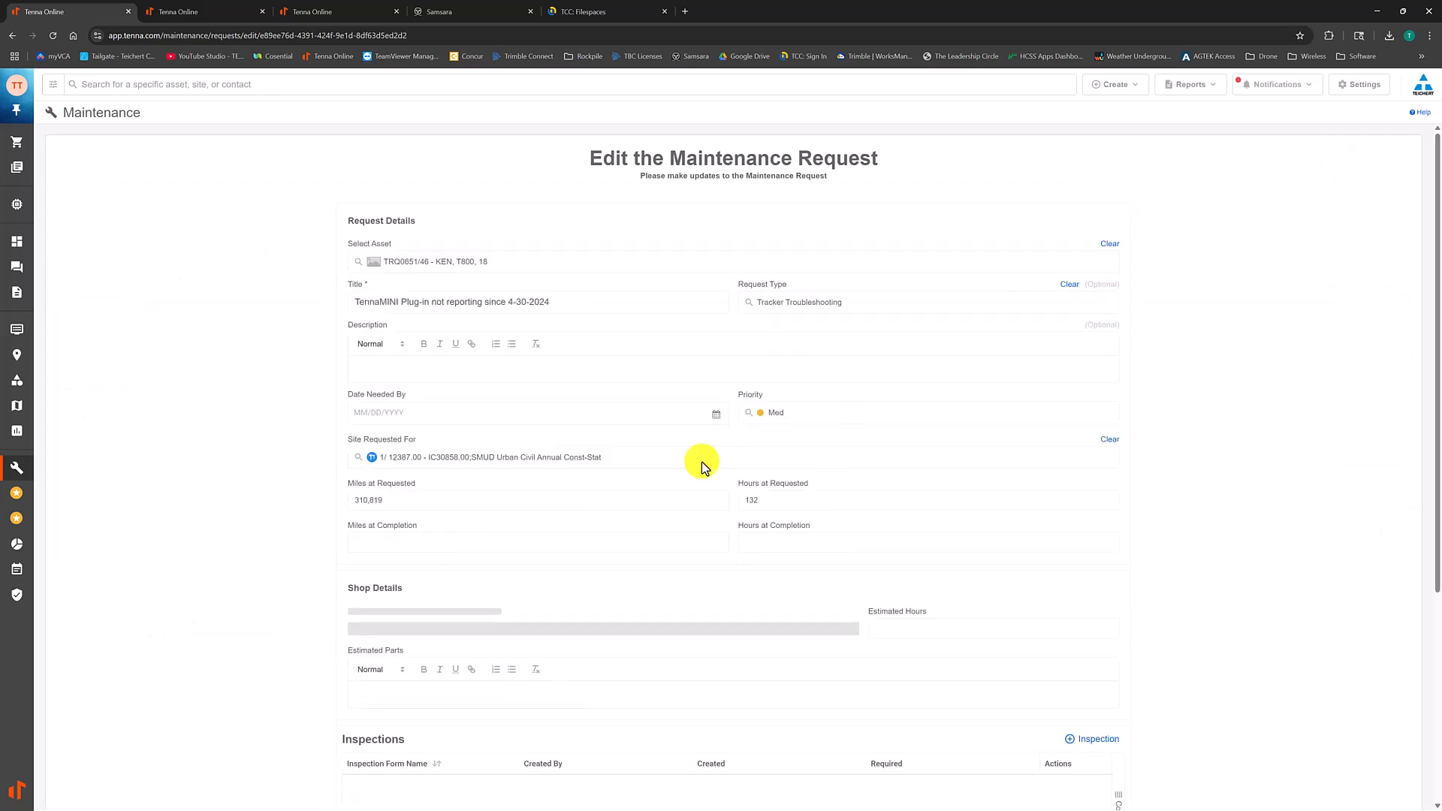
scroll(451, 564, "down", 1)
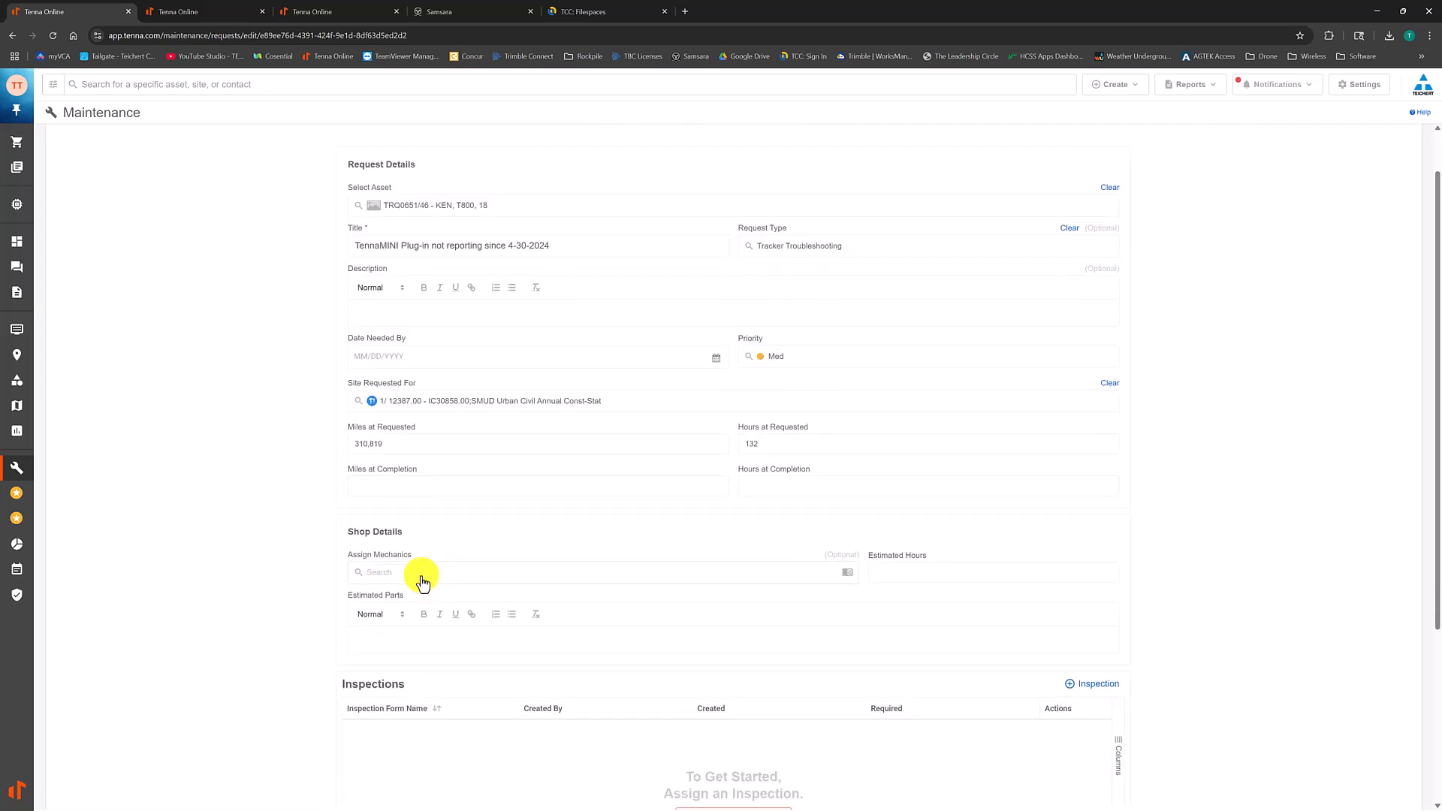
left_click(425, 577)
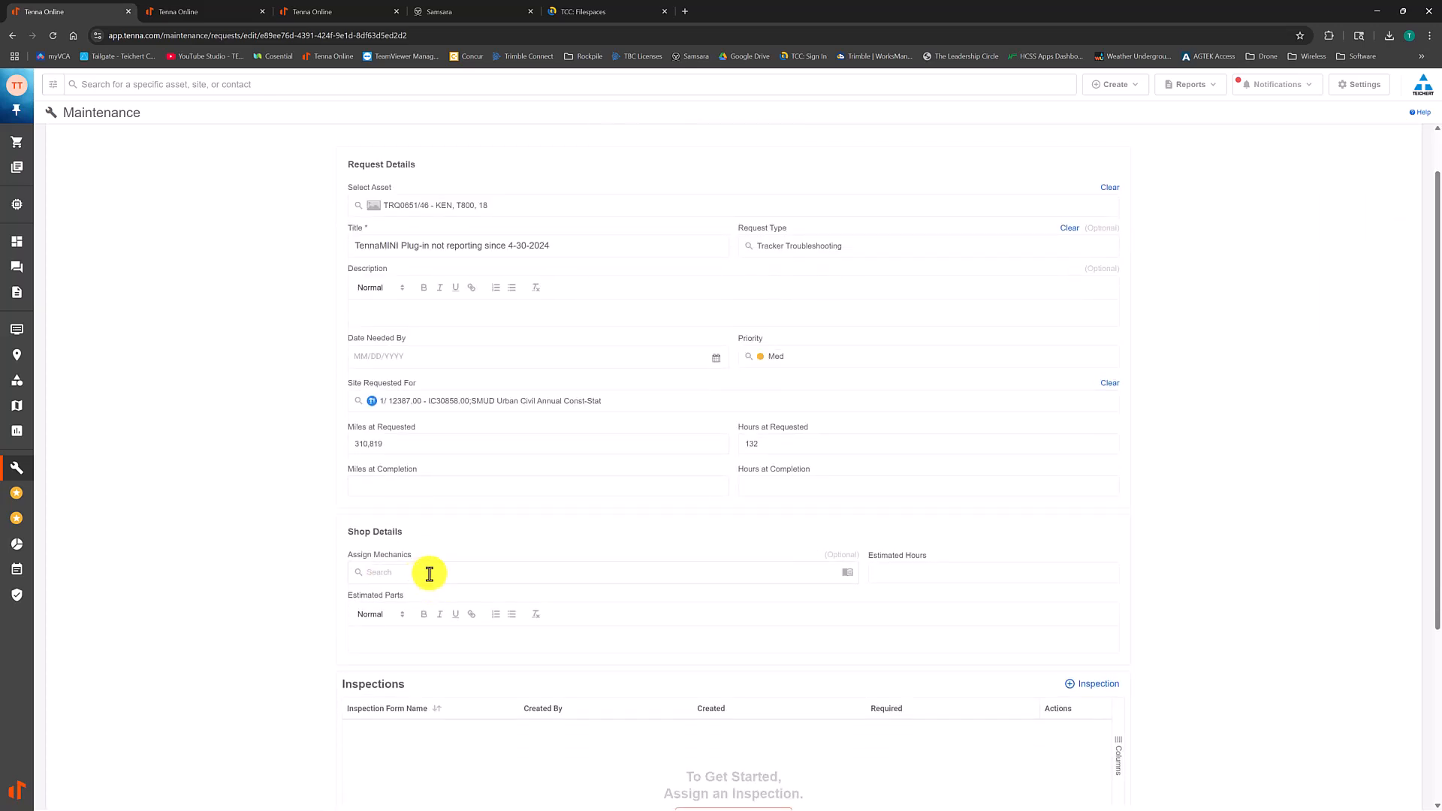
left_click(470, 574)
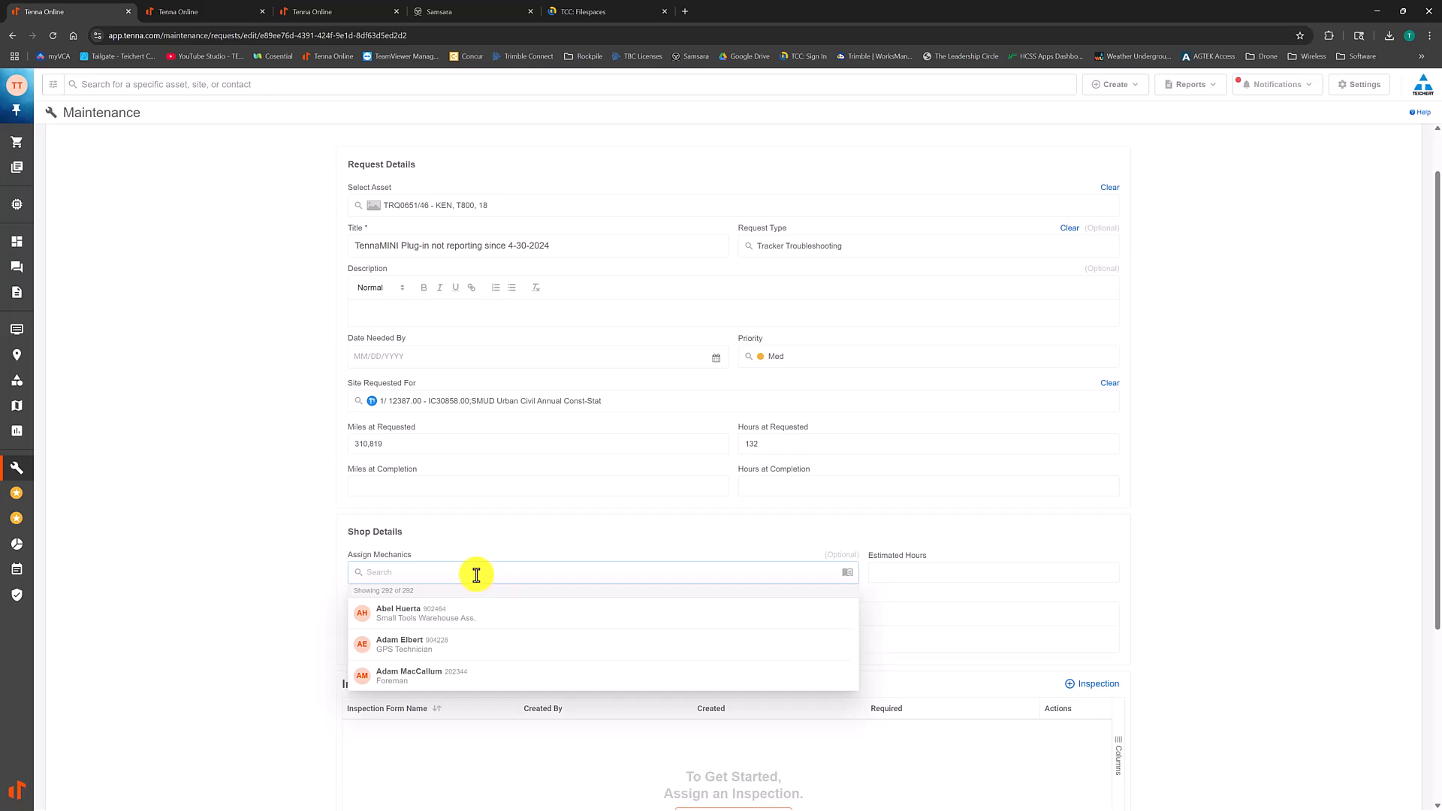
type("mike")
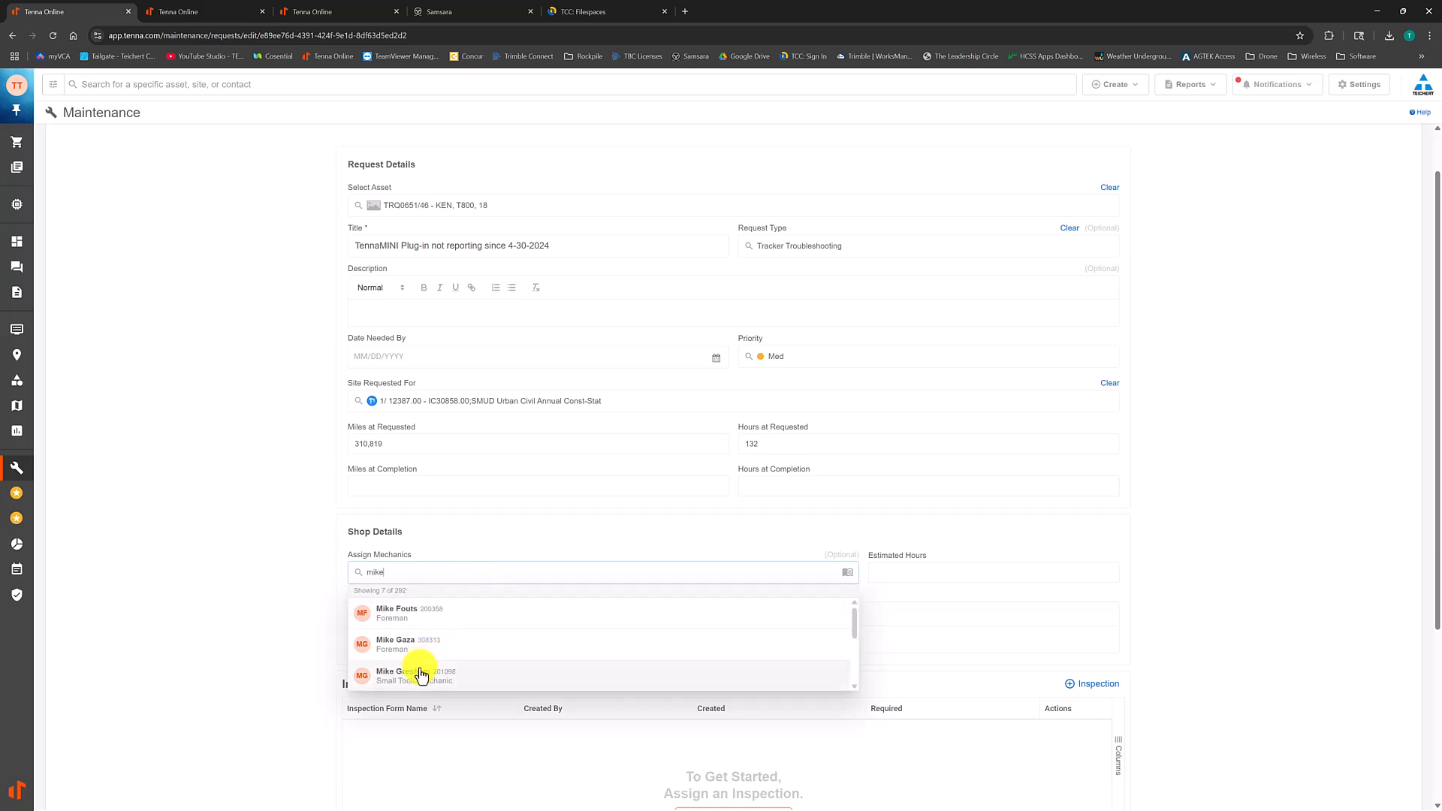
left_click(424, 652)
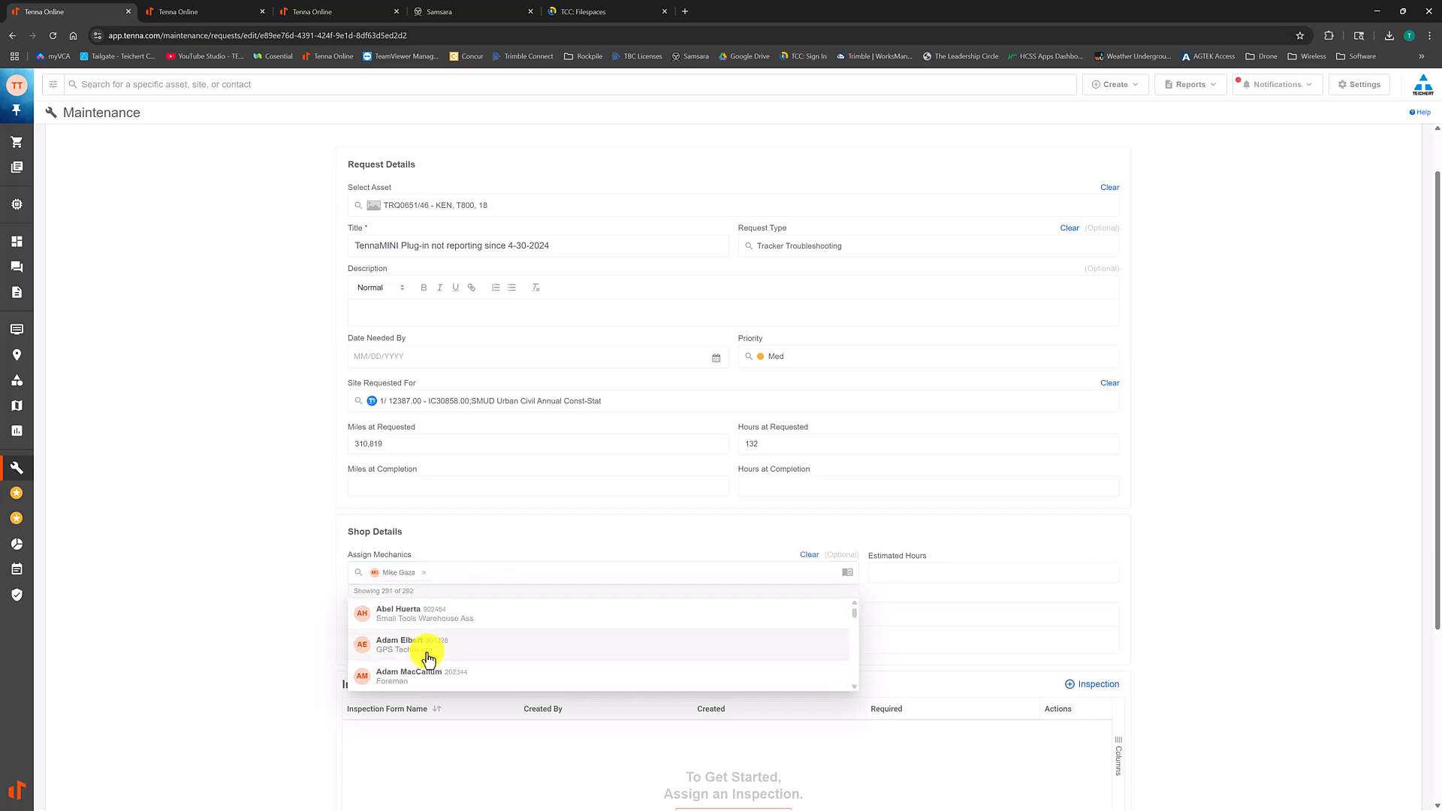
left_click(1130, 597)
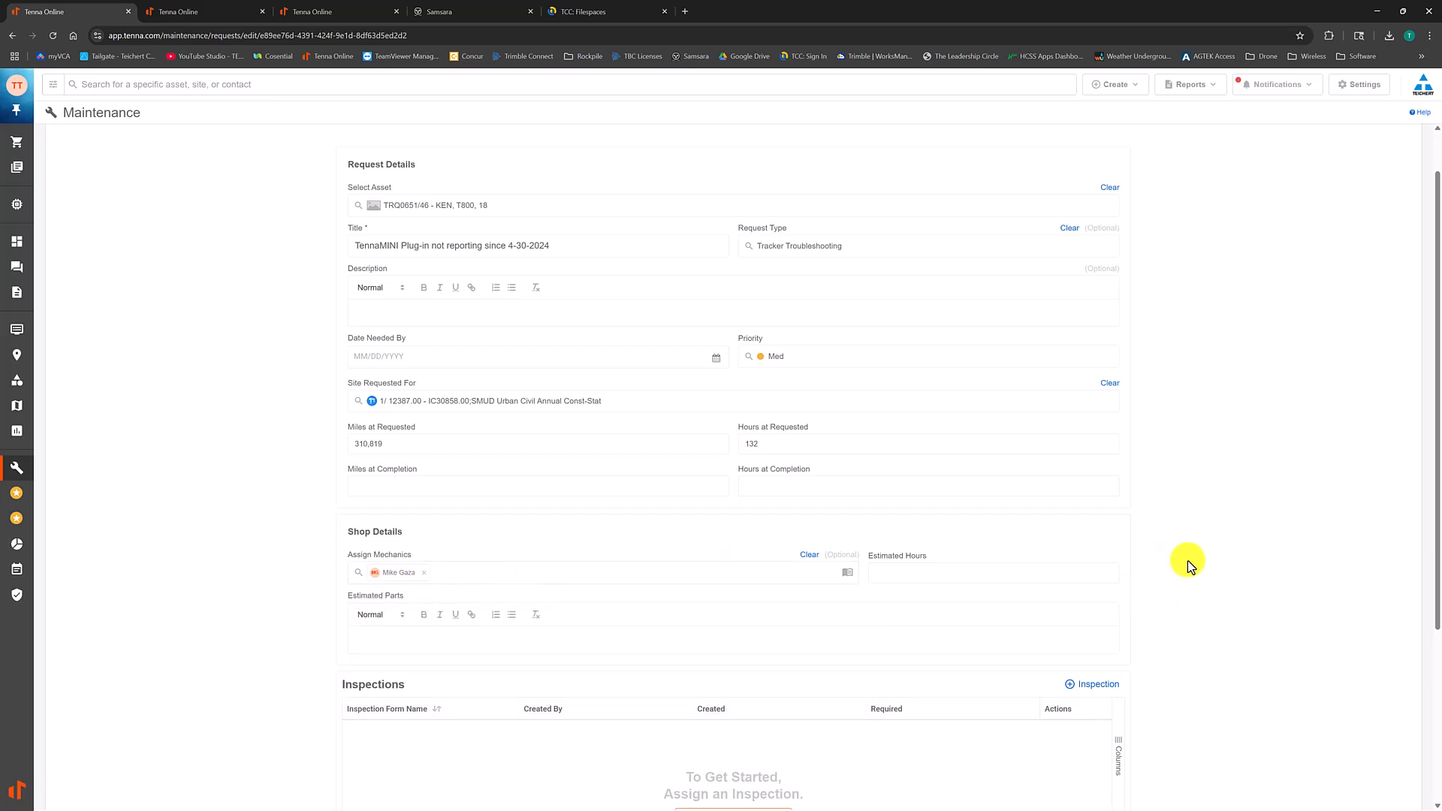
scroll(1157, 556, "down", 4)
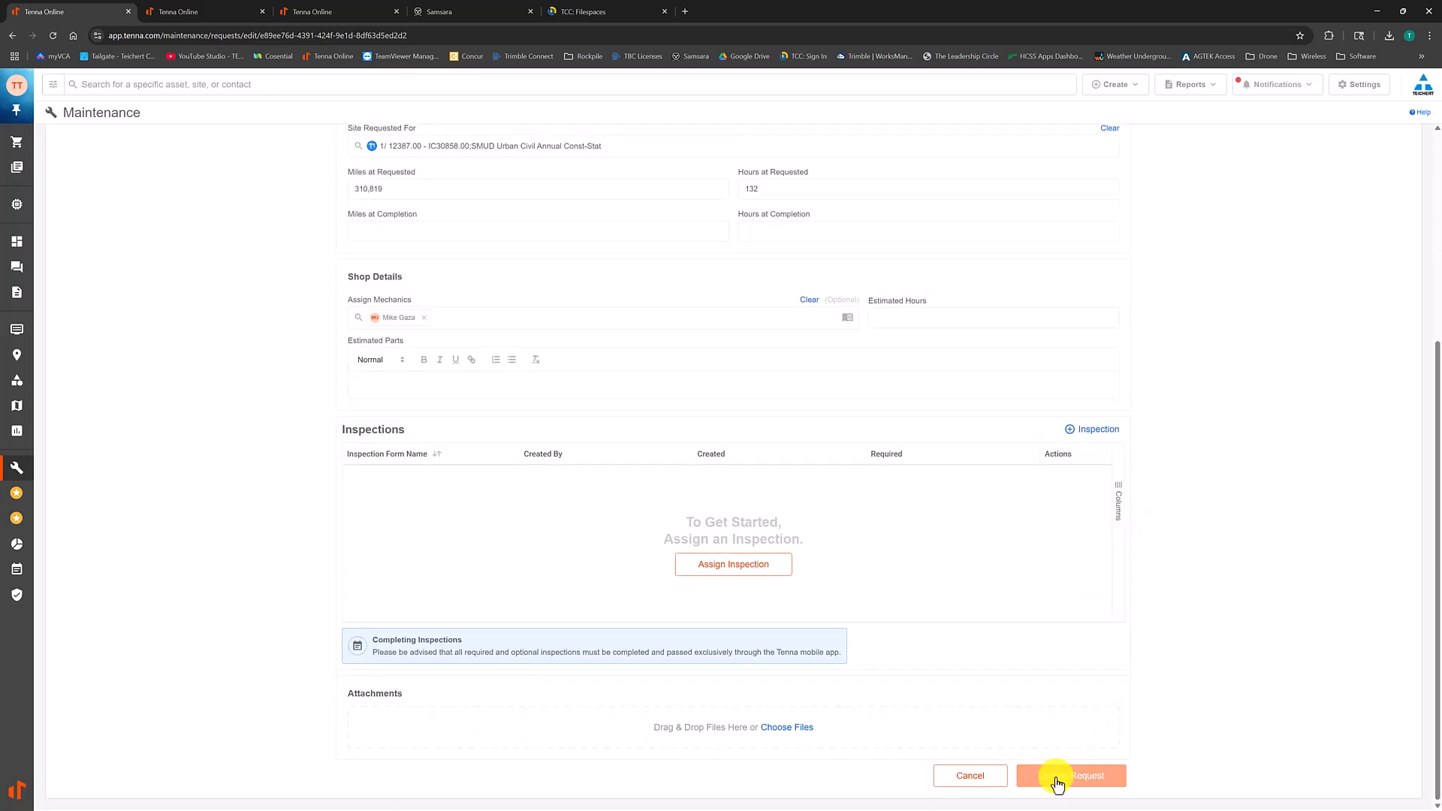
left_click(1057, 782)
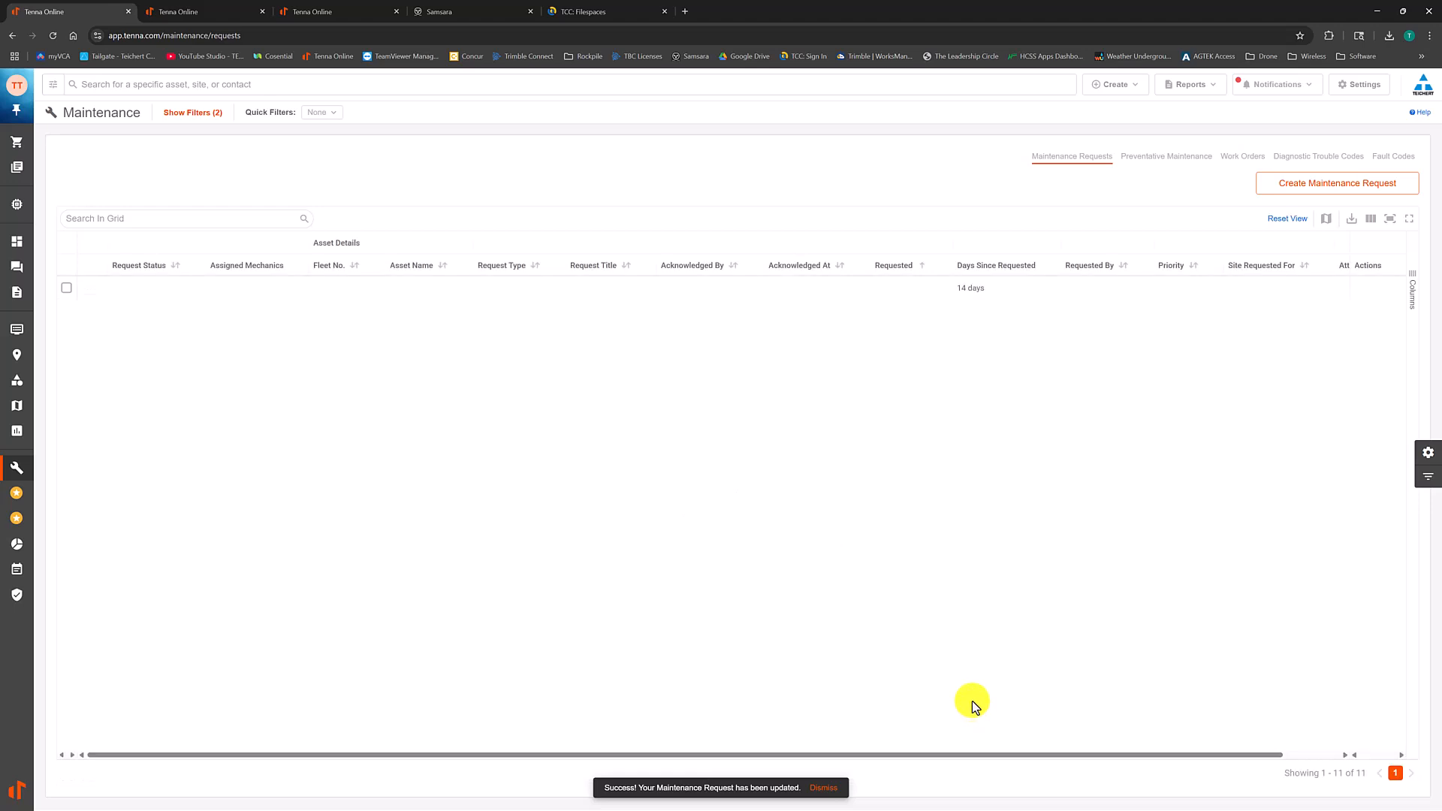